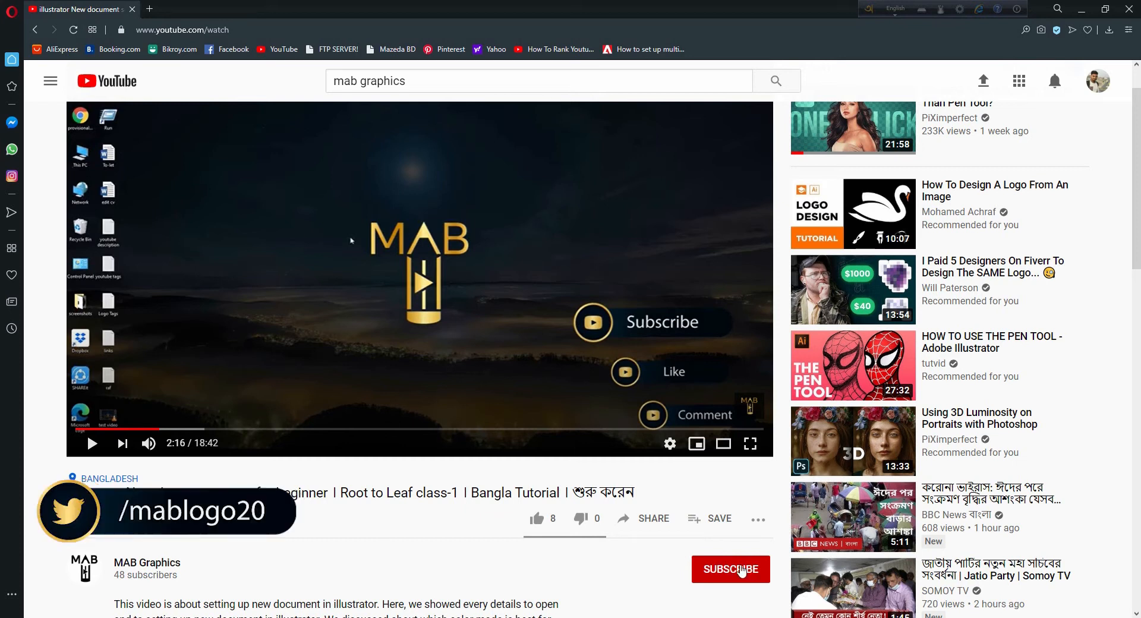
Subscribe to the MAB Graphics channel and set its notifications to All
click(722, 571)
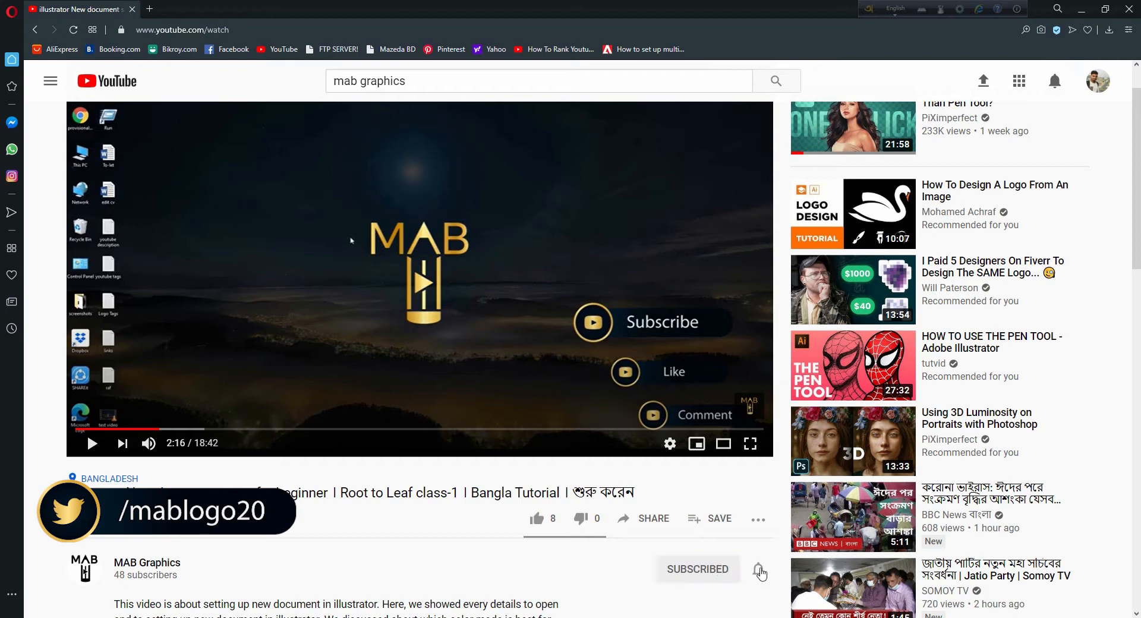
click(758, 570)
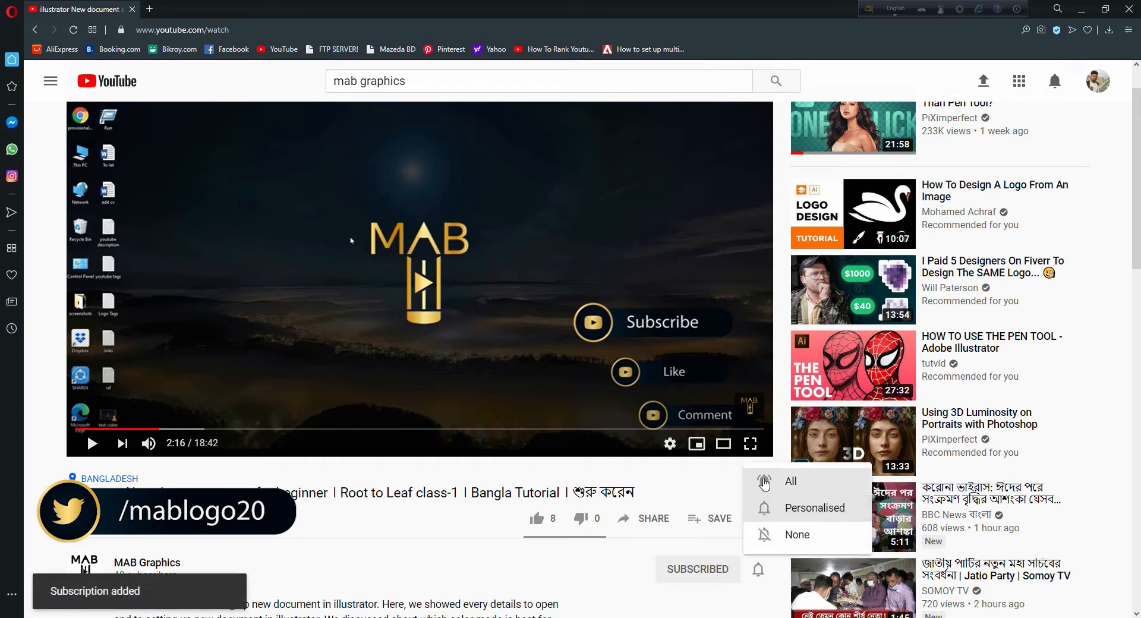
click(764, 482)
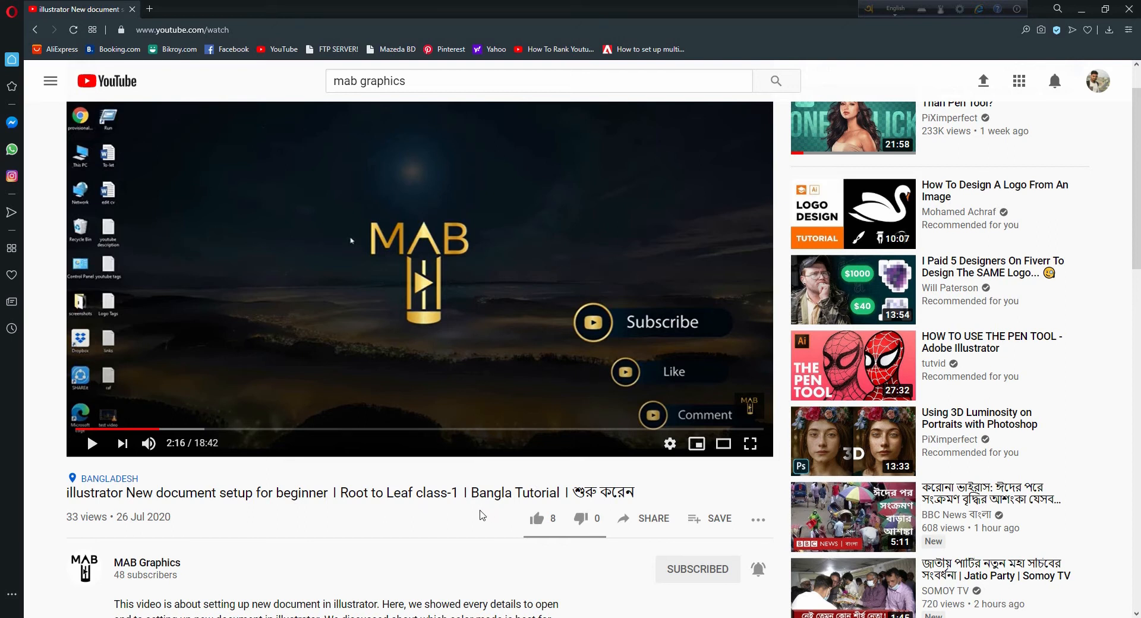
scroll(482, 514, up, 1)
mouse_move(750, 139)
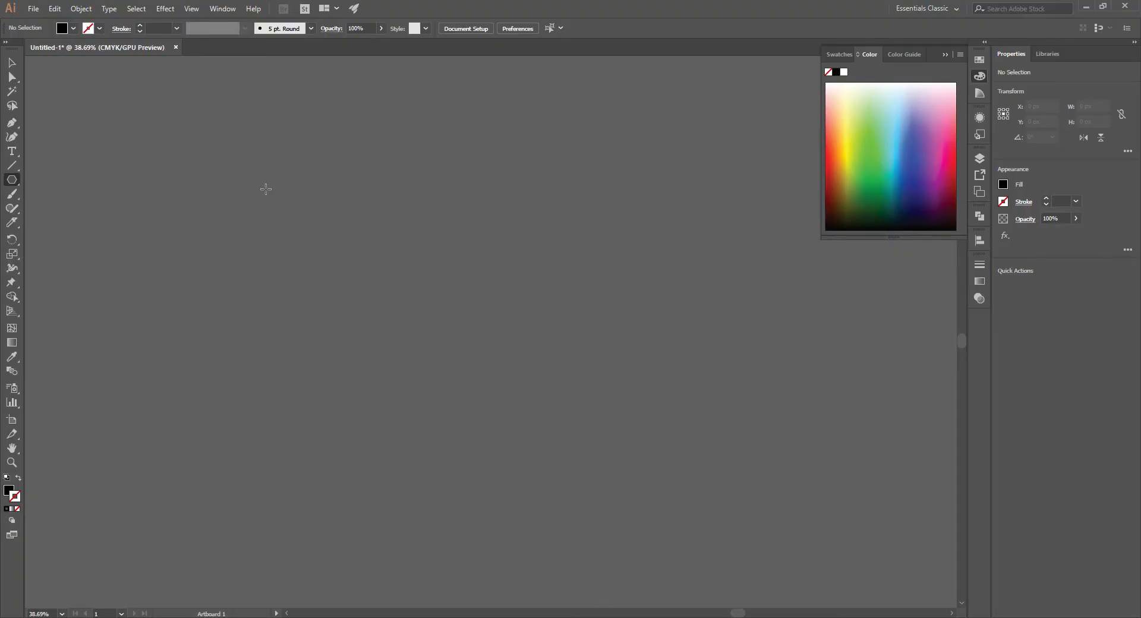
Create a polygon with 3 sides and a radius of 26.7836 px on the empty canvas
click(266, 188)
text(3)
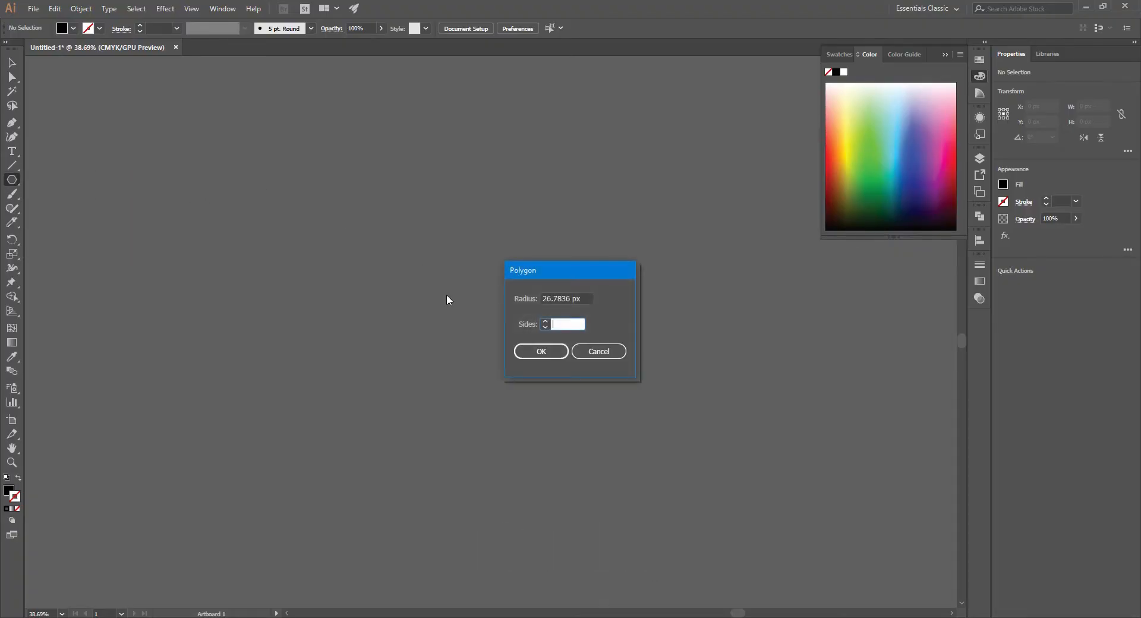
key(Return)
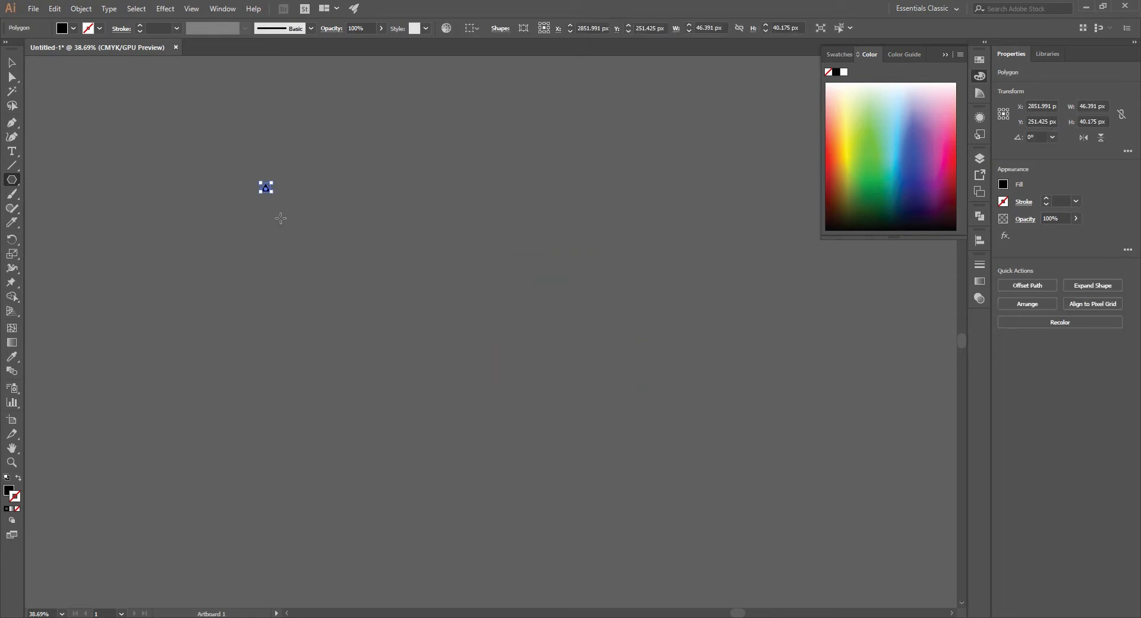
Enlarge the triangle proportionally to about 1207 px wide and 1045 px high, and place it near the canvas centre
drag(273, 193, 503, 392)
mouse_move(429, 335)
mouse_down()
mouse_move(499, 359)
mouse_move(472, 354)
mouse_up()
key(ctrl+z)
key(v)
click(479, 363)
drag(503, 393, 538, 424)
drag(414, 389, 475, 403)
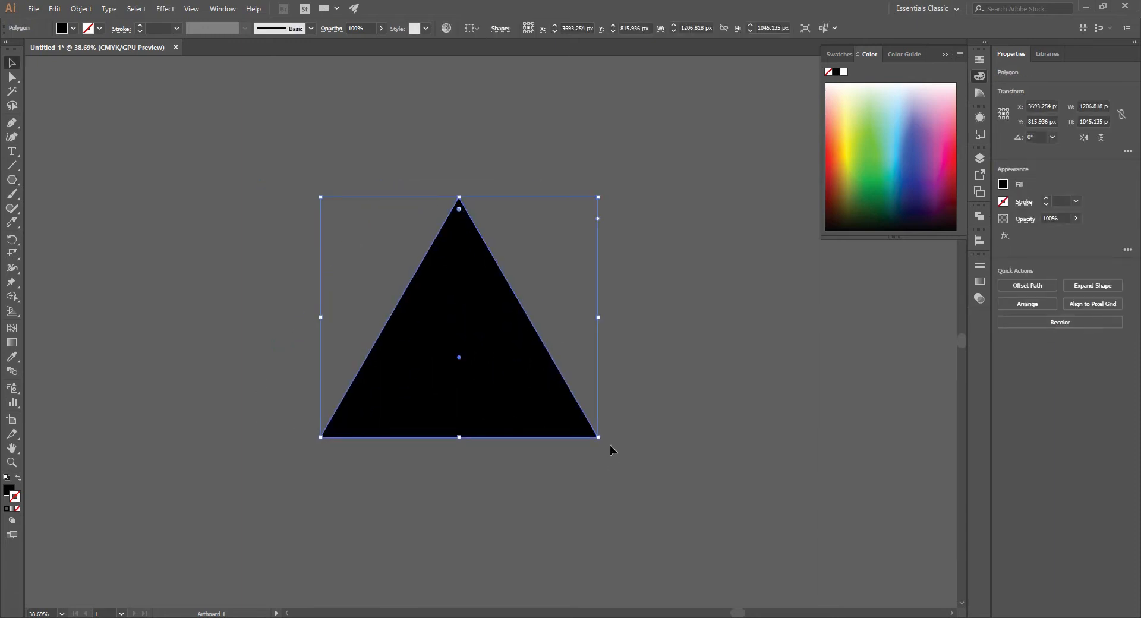
Rotate the triangle 180° so it points down, and move it slightly up to the middle of the canvas
drag(611, 448, 232, 186)
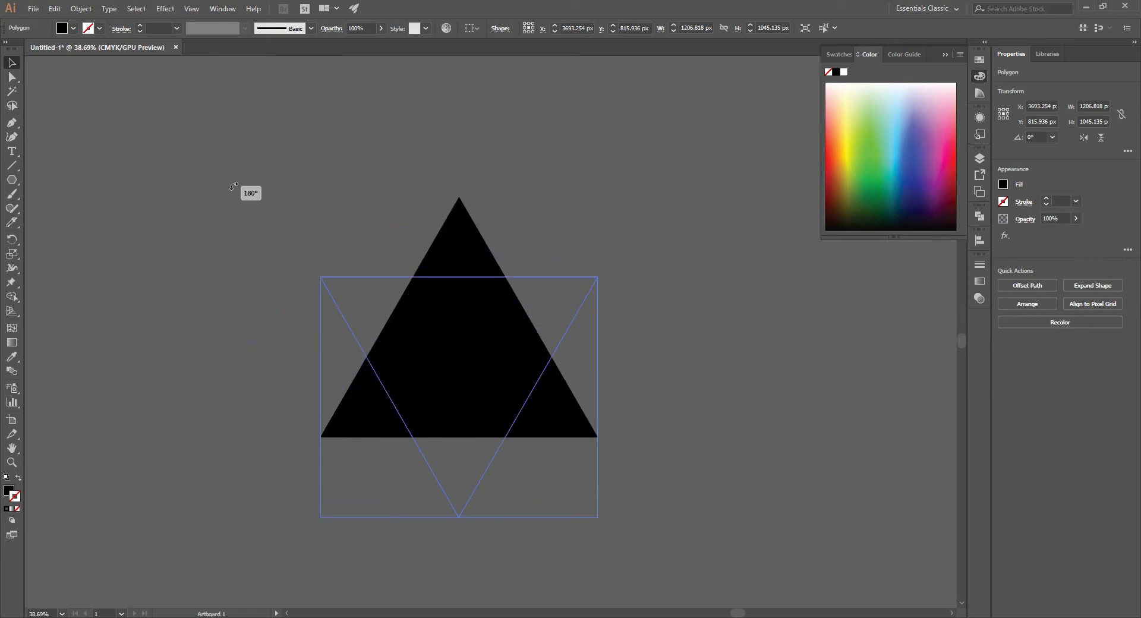
click(637, 327)
drag(466, 426, 456, 393)
Round the inverted triangle's two upper corners fully, to a radius of about 348 px, leaving the lower tip sharp
key(a)
click(672, 318)
click(480, 268)
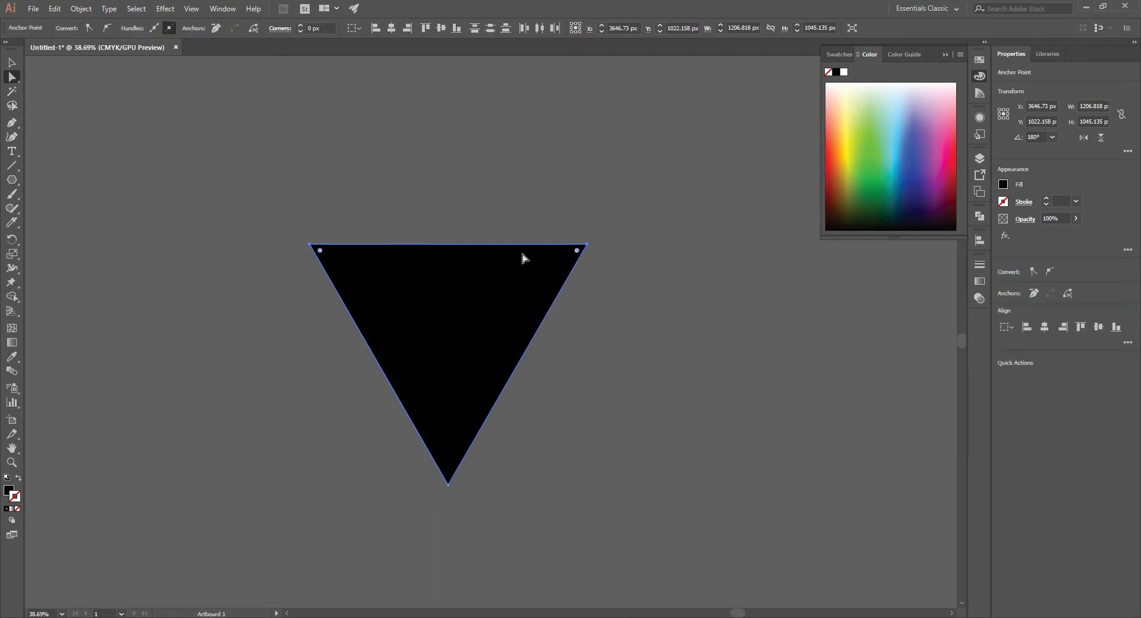
drag(578, 251, 501, 480)
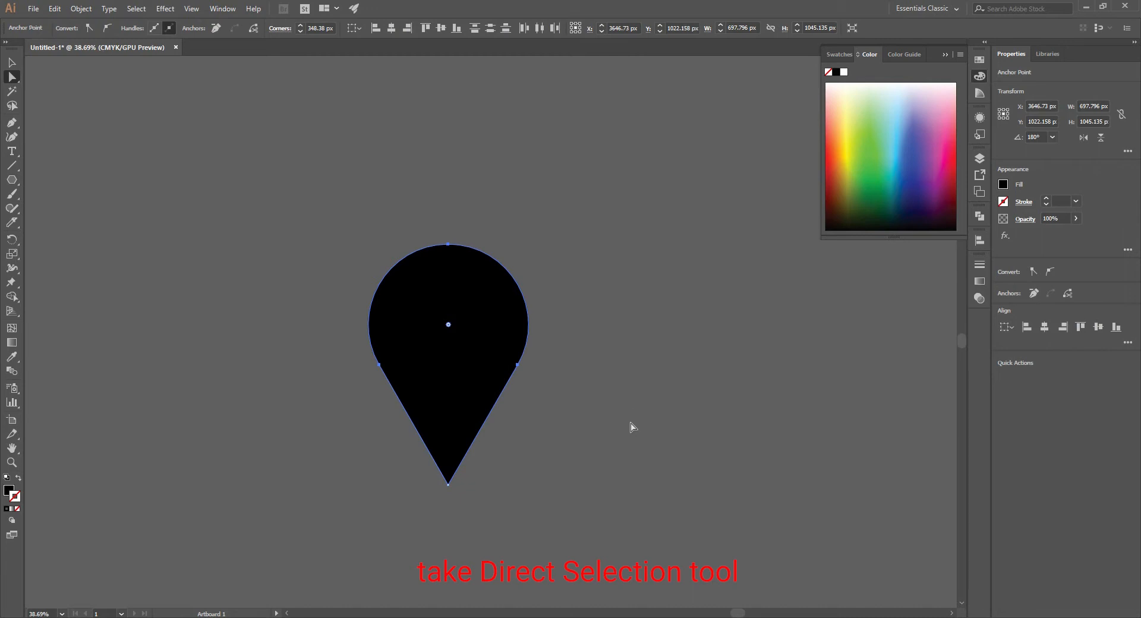
key(v)
click(634, 350)
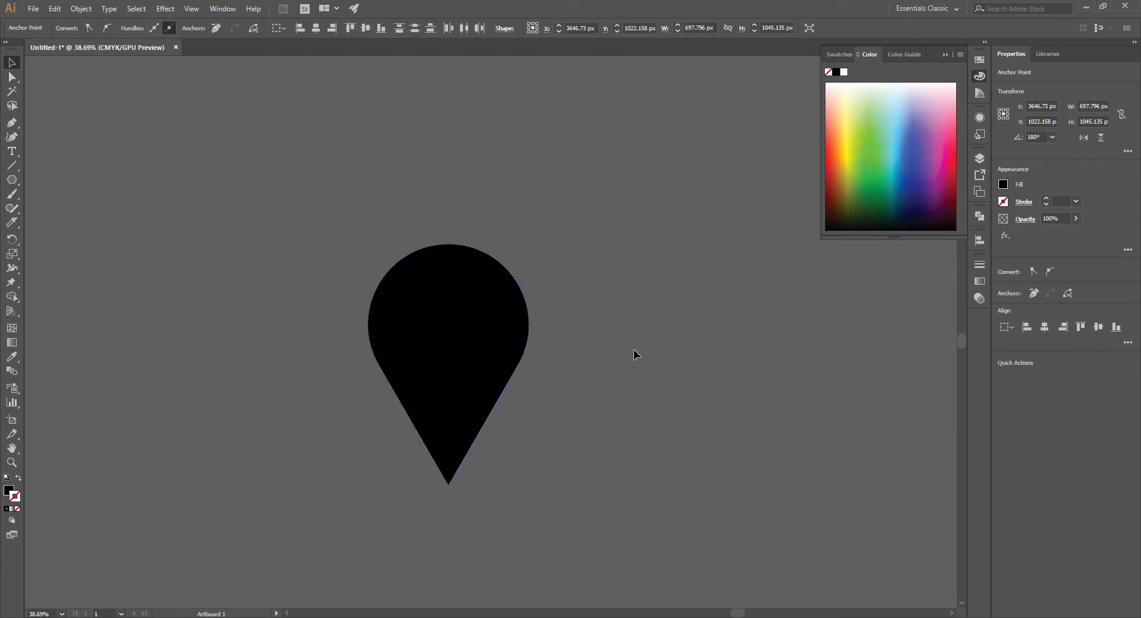
click(429, 382)
click(81, 9)
mouse_move(97, 292)
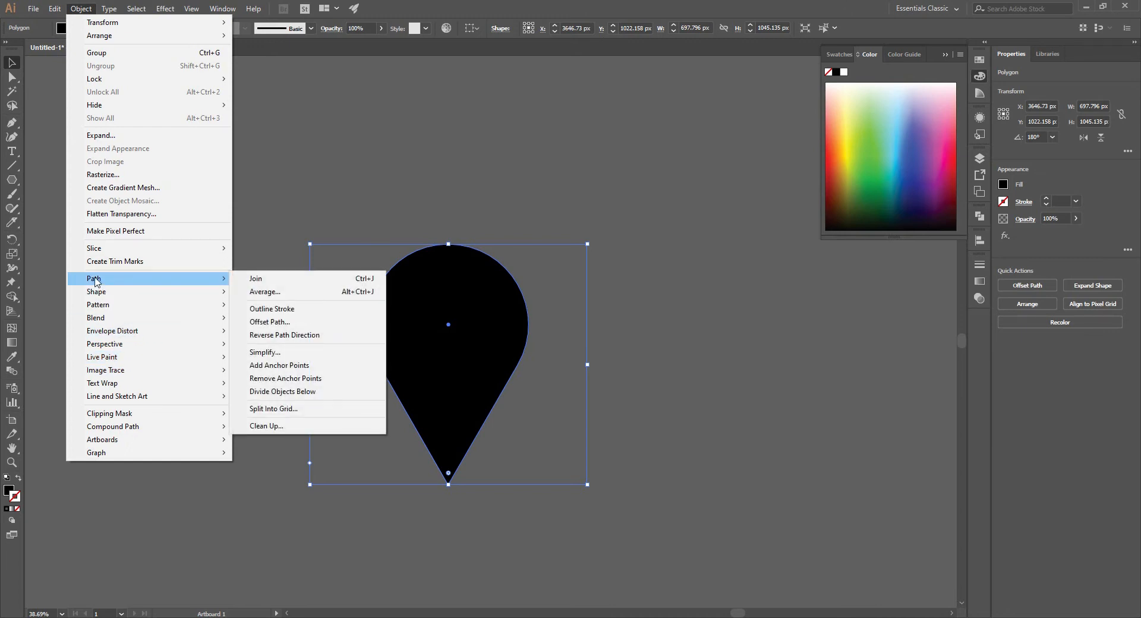
click(97, 135)
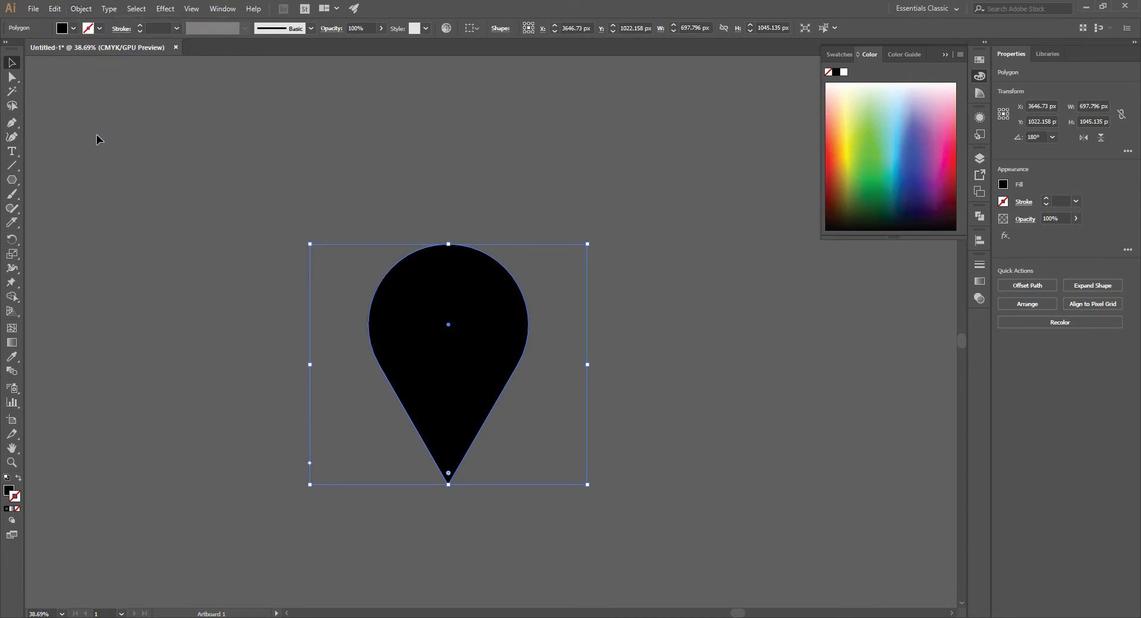
click(234, 274)
Try scaling up the pin shape and undo the scaling
click(472, 377)
drag(585, 488, 693, 555)
right_click(726, 305)
click(731, 312)
click(453, 377)
click(80, 9)
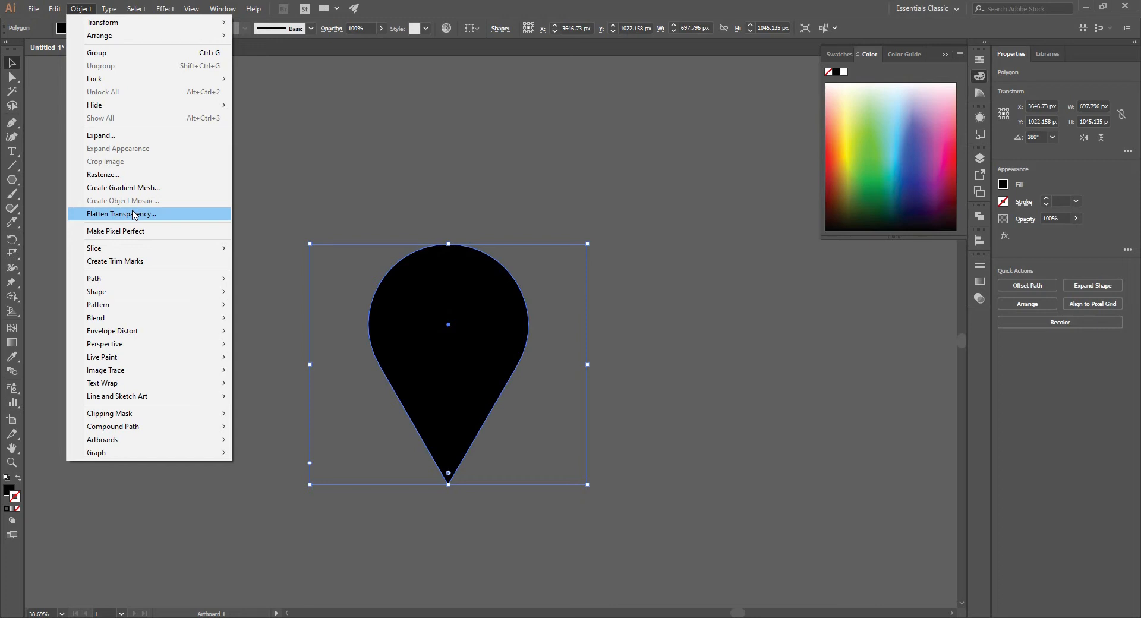
click(99, 135)
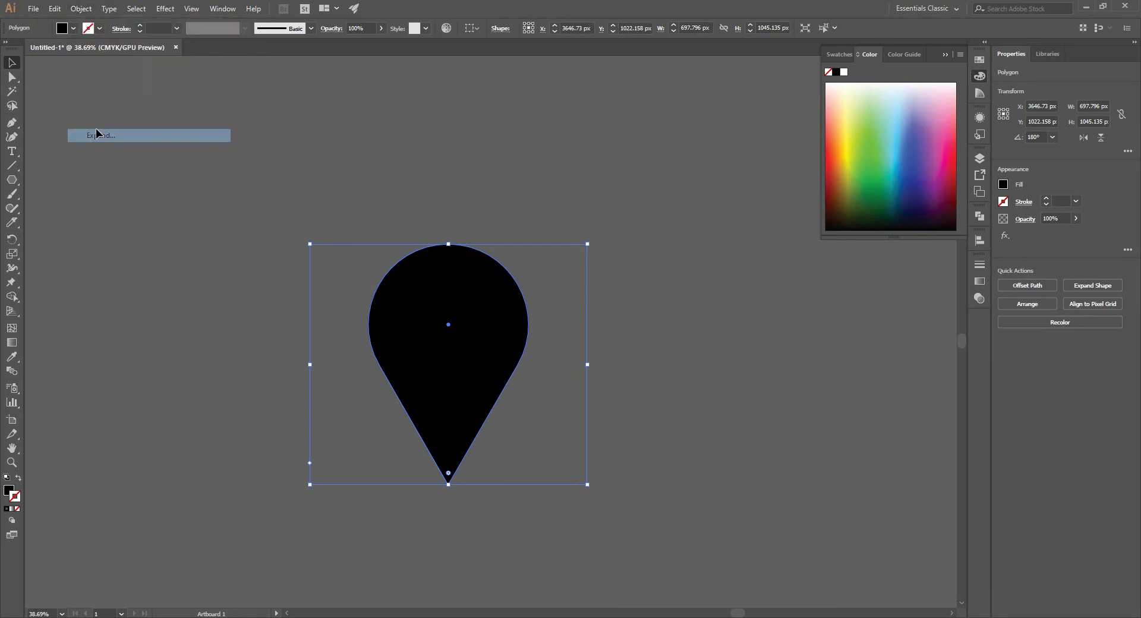
click(81, 8)
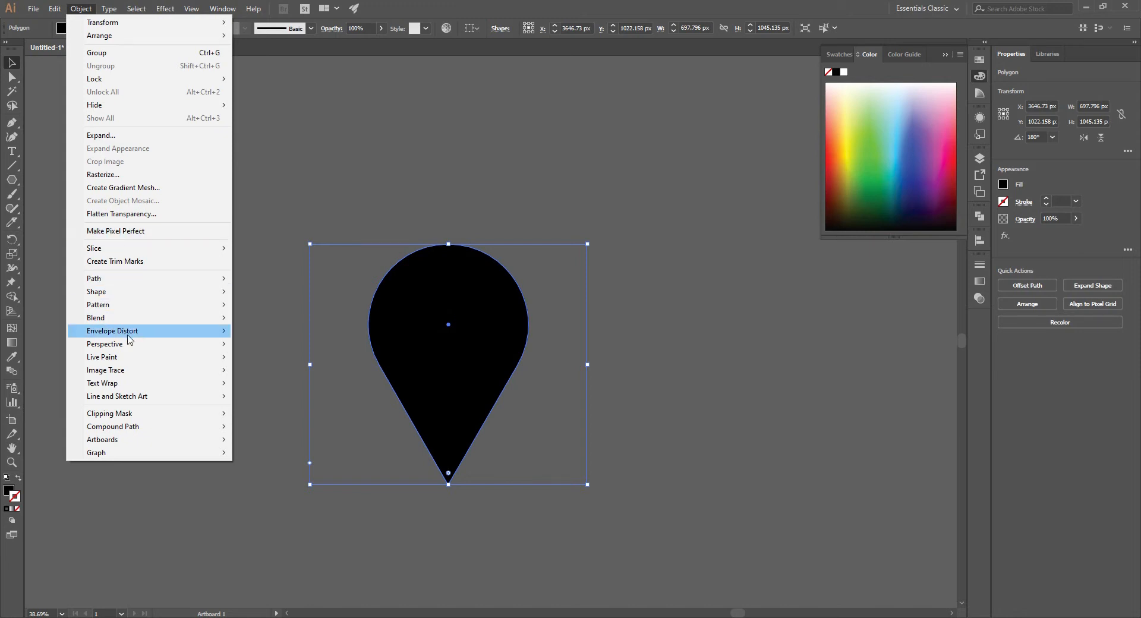
mouse_move(94, 281)
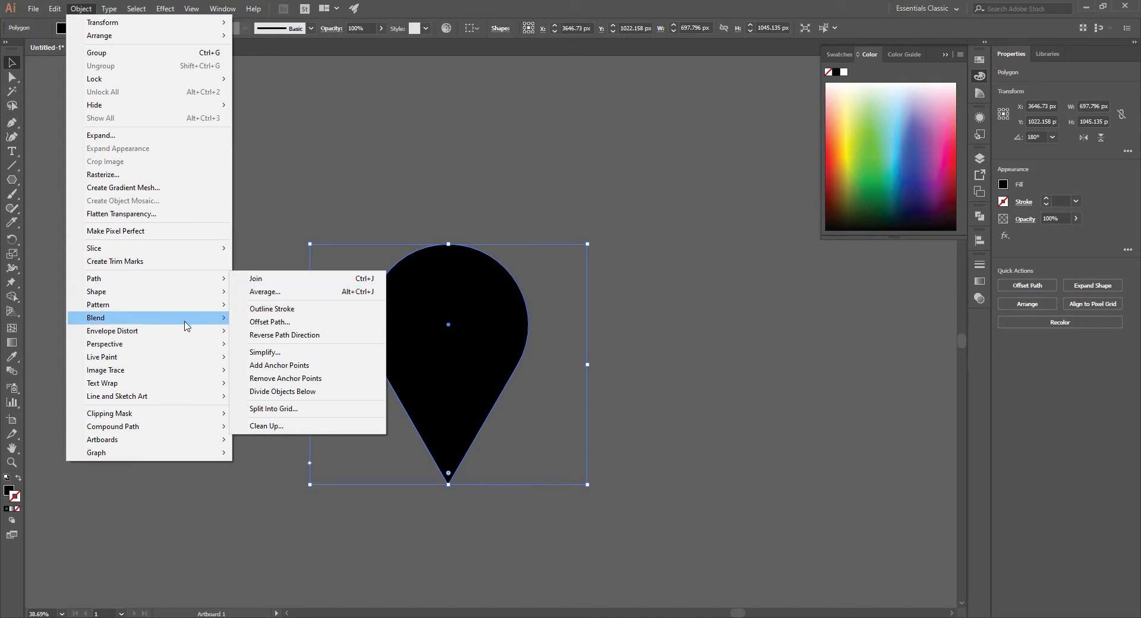
mouse_move(146, 332)
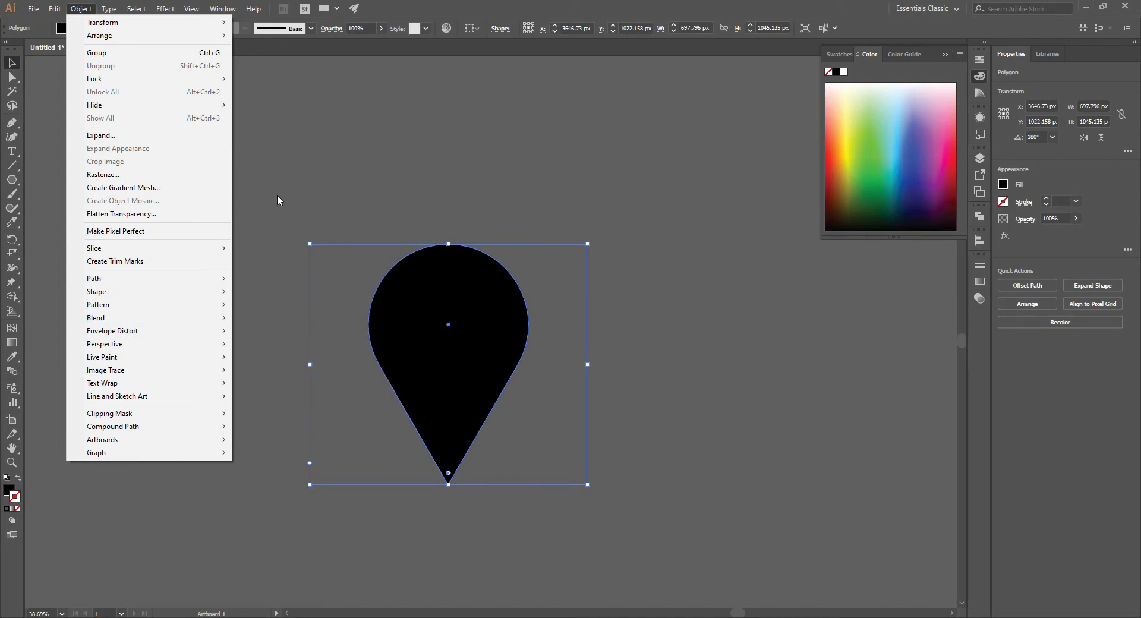
click(277, 194)
click(495, 324)
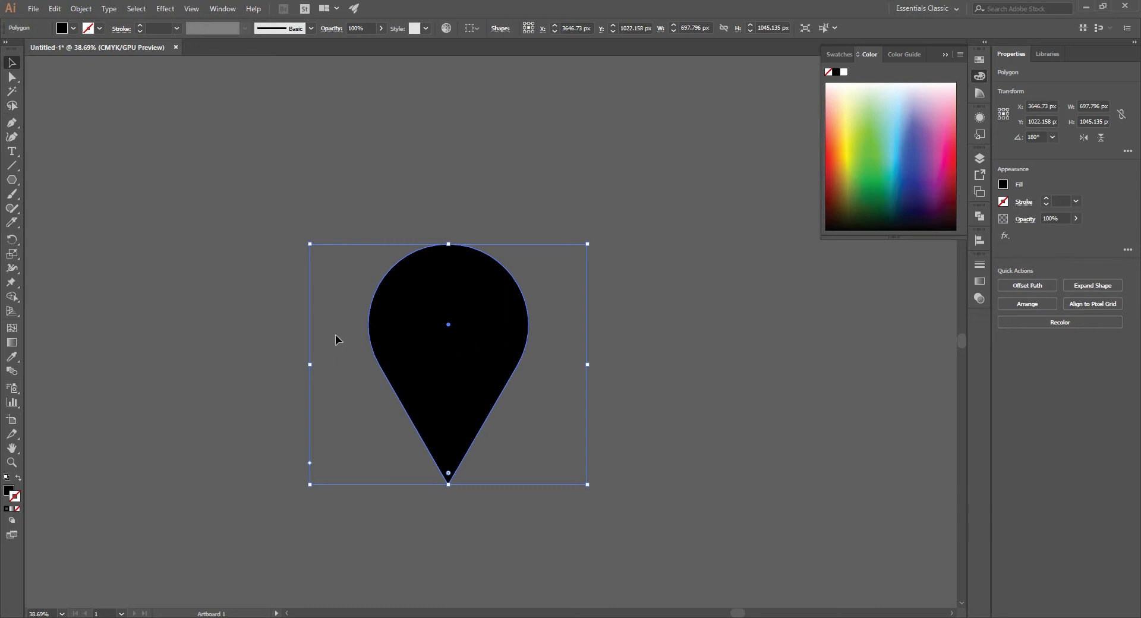
Draw a horizontal rectangle about 887 px wide and 134 px high to the upper left of the pin shape
click(77, 193)
click(6, 181)
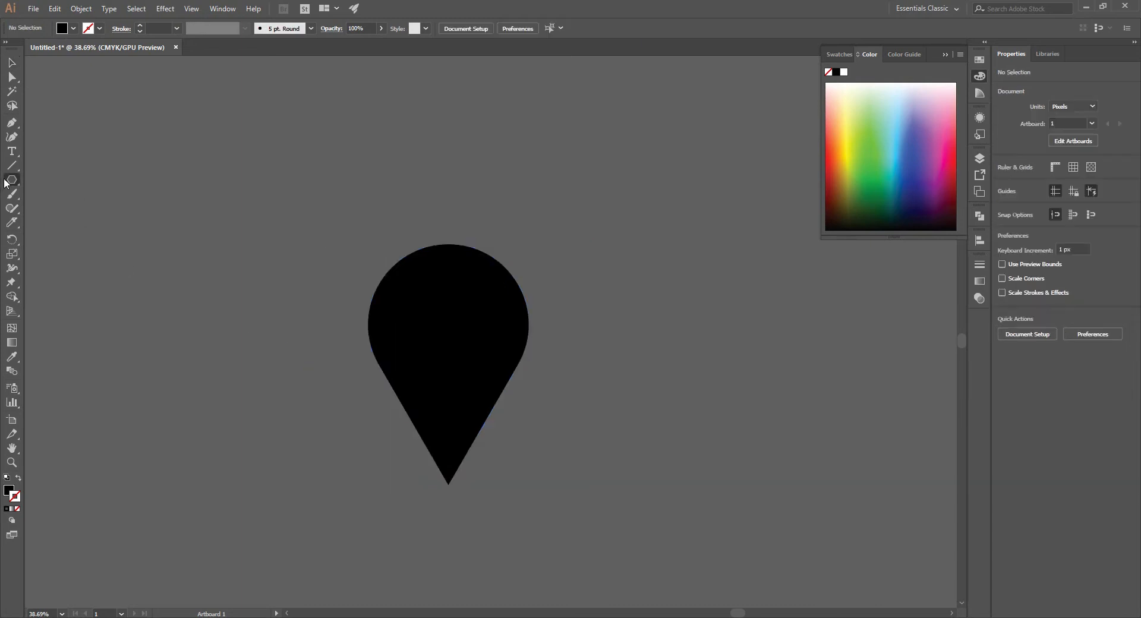
click(66, 180)
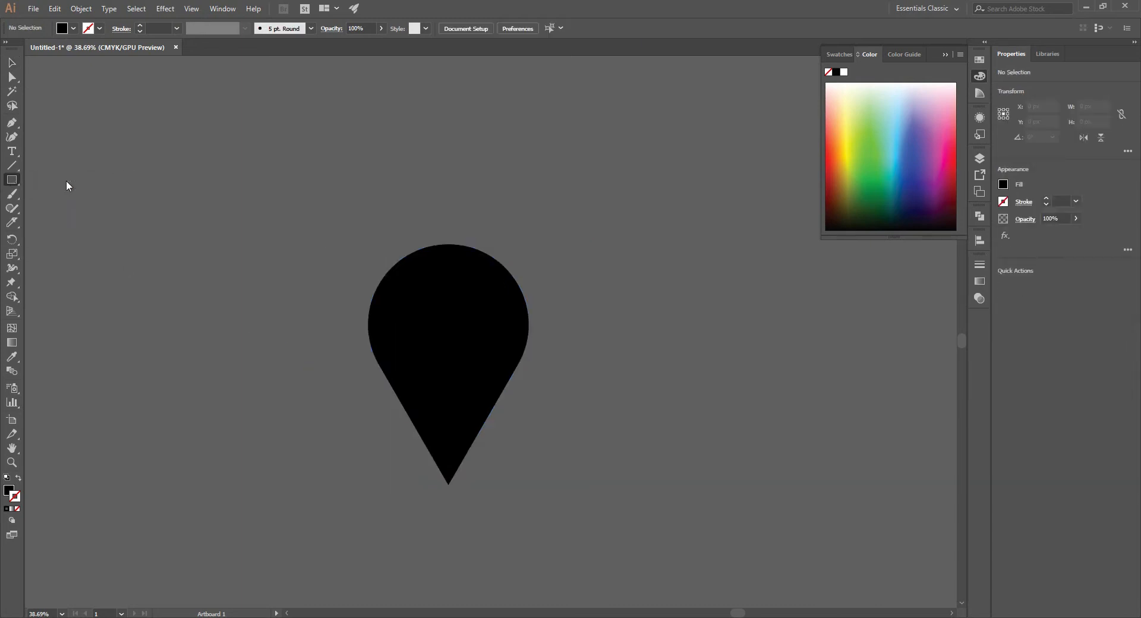
drag(93, 180, 297, 210)
key(v)
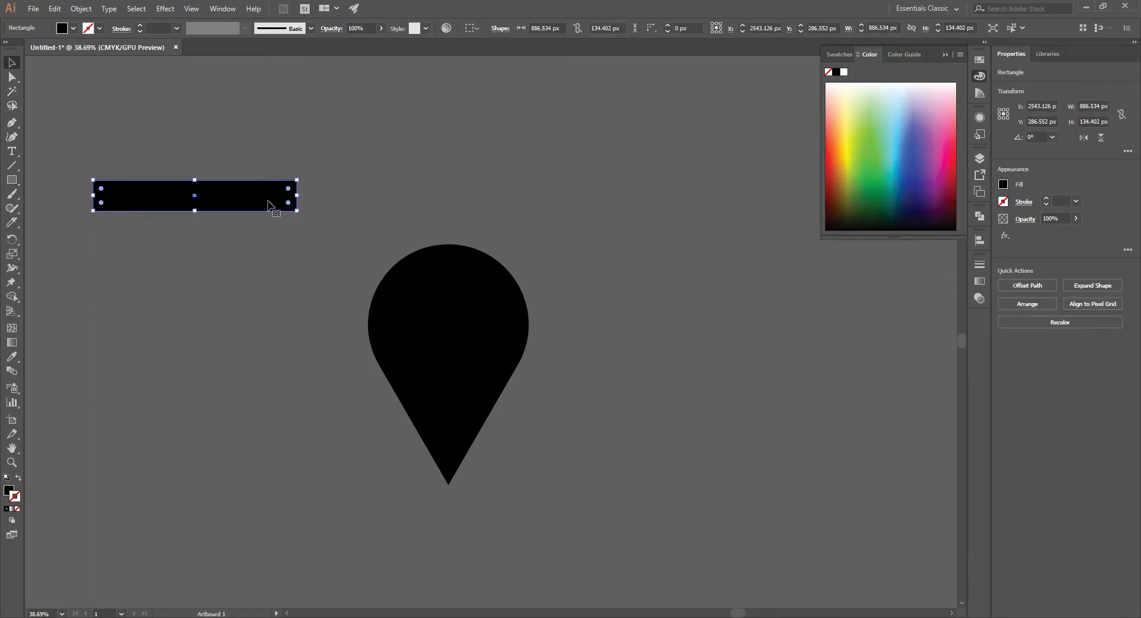
Try a duplicate of the black bar straight below the original and delete the copy
drag(268, 205, 269, 265)
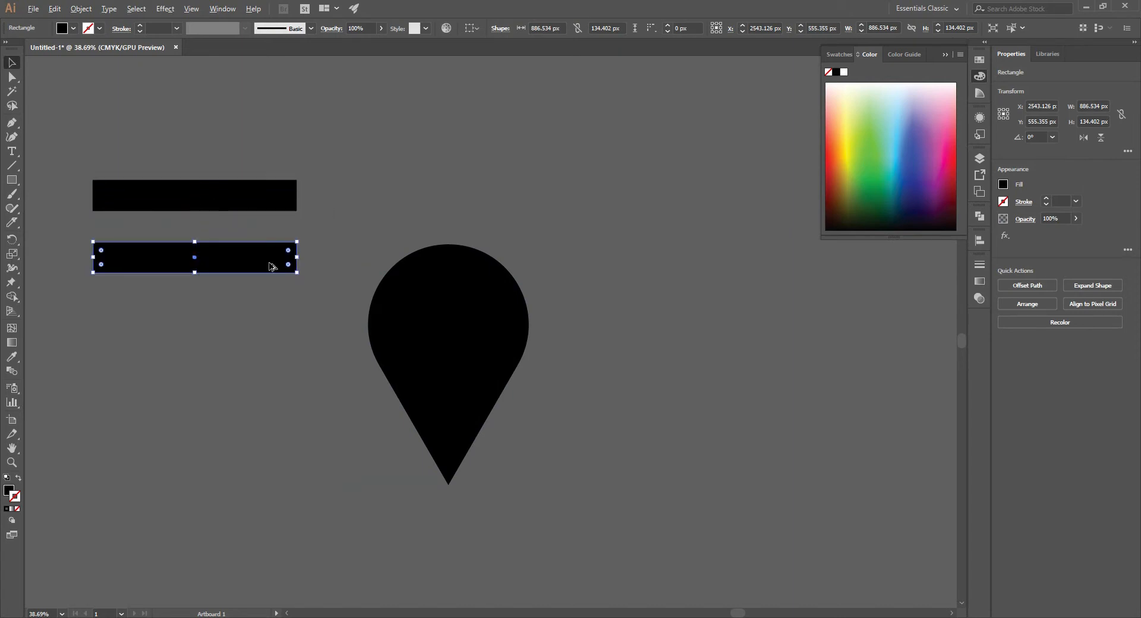
drag(268, 262, 268, 255)
click(256, 323)
click(237, 257)
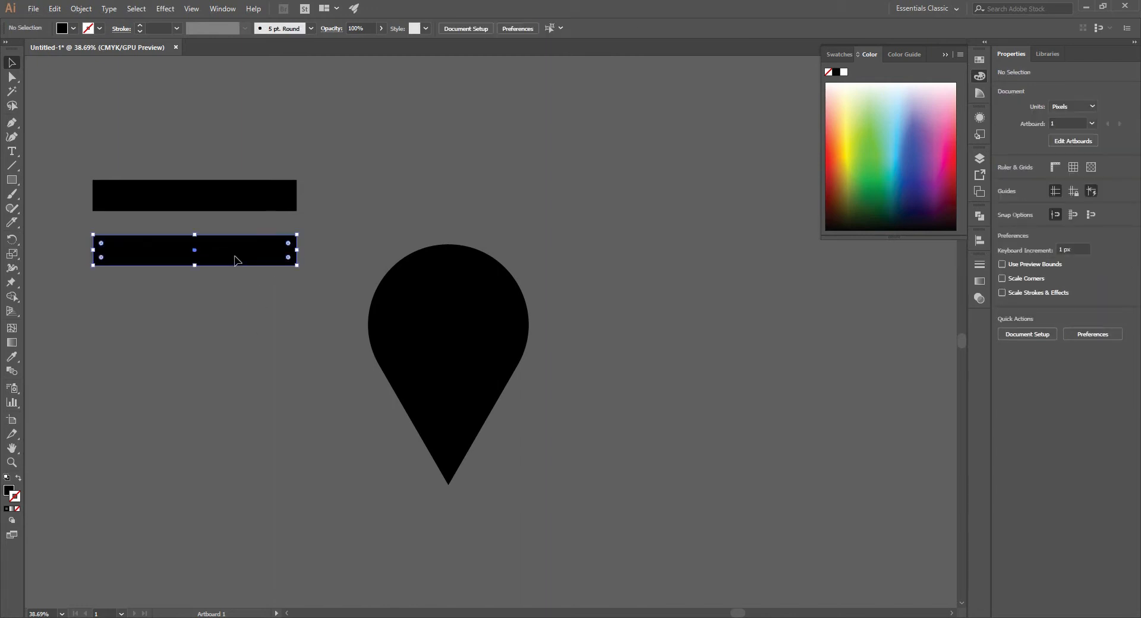
click(241, 292)
click(213, 257)
key(Delete)
Fill the remaining black bar with orange
click(192, 196)
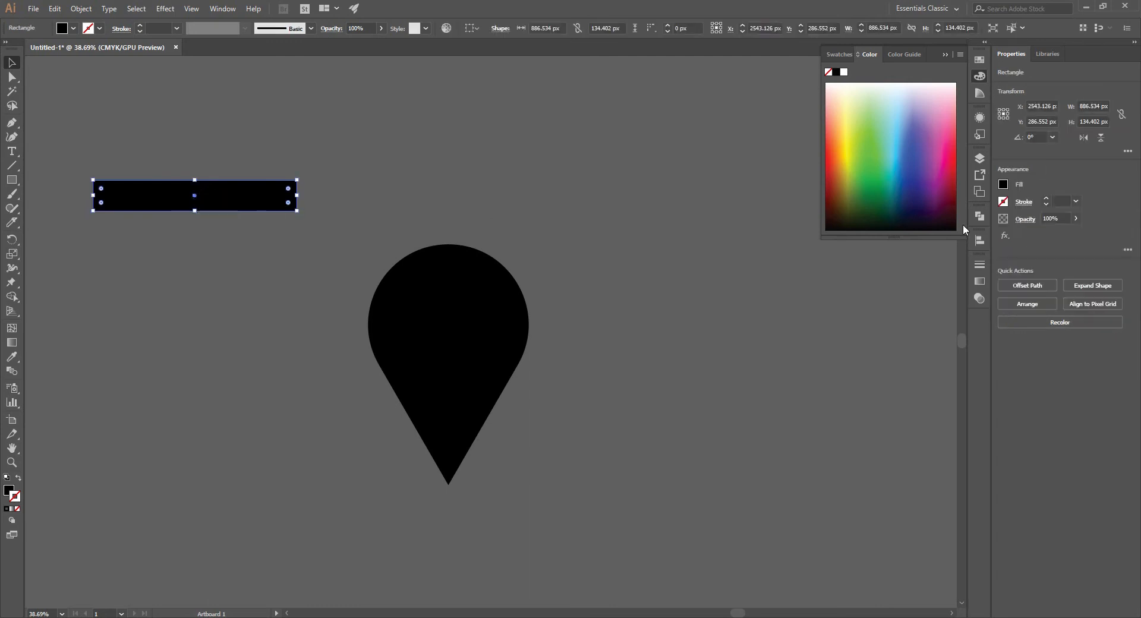
click(1004, 185)
click(891, 233)
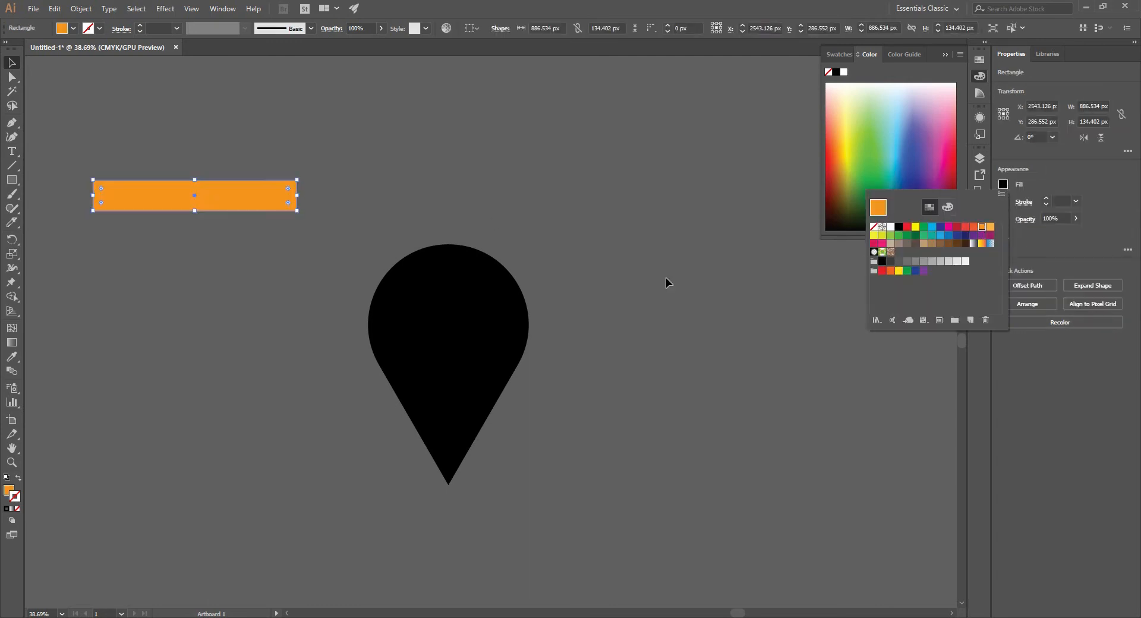
click(243, 284)
Reduce the orange bar's height to about 106 px and undo the trial move
click(216, 197)
drag(195, 211, 230, 242)
click(211, 224)
click(232, 196)
right_click(230, 189)
click(241, 197)
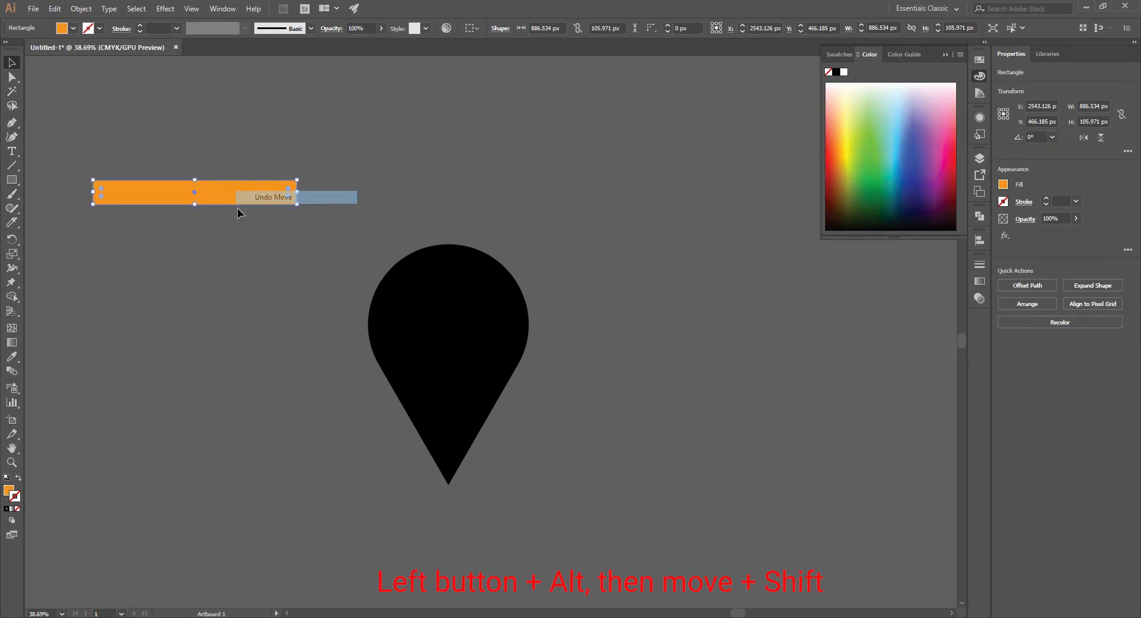
Duplicate the orange bar straight down and repeat the copy once to get three evenly spaced bars
drag(229, 196, 230, 247)
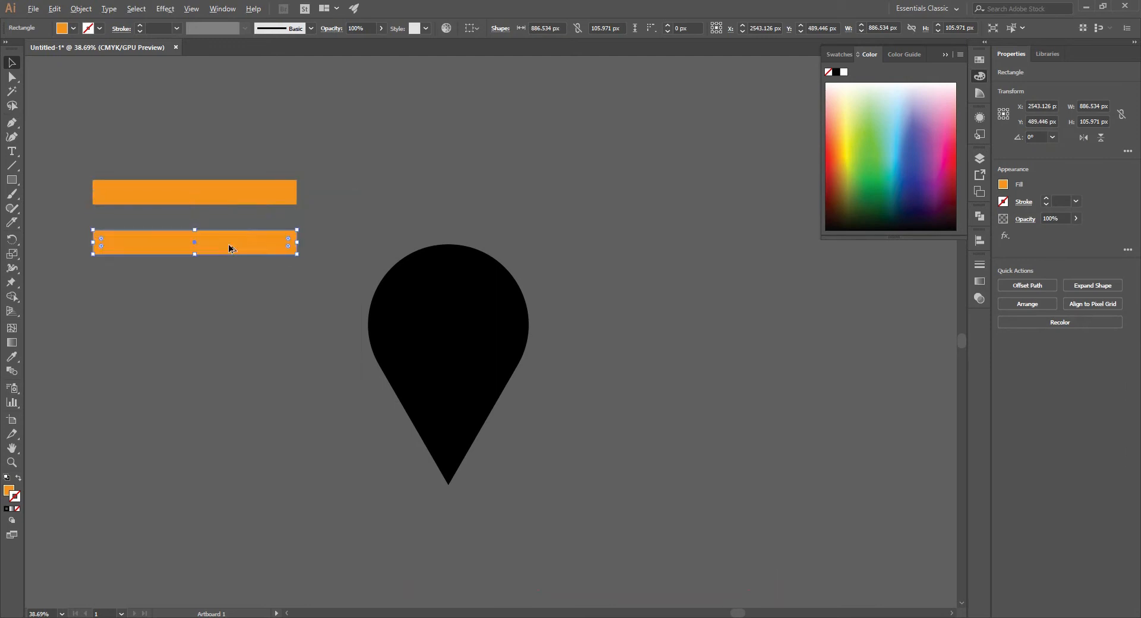
key(ctrl+d)
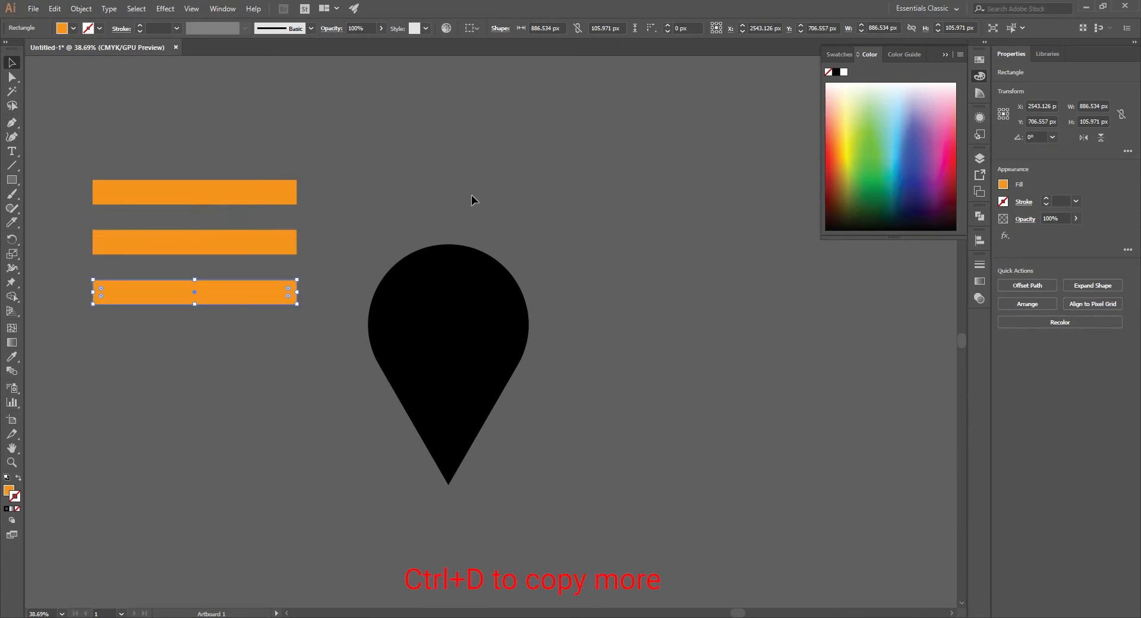
click(472, 198)
Try moving the lowest orange bar further down and undo the move
drag(201, 292, 200, 312)
click(203, 431)
right_click(429, 153)
drag(285, 292, 292, 317)
right_click(363, 166)
click(377, 174)
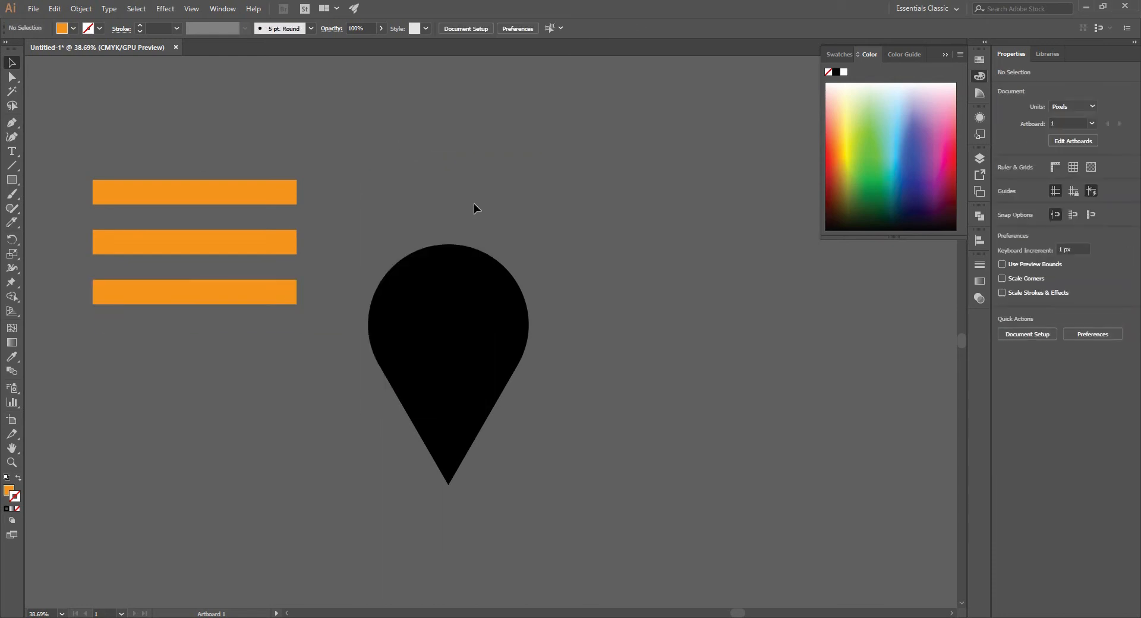
Group the three orange bars
drag(277, 344, 280, 344)
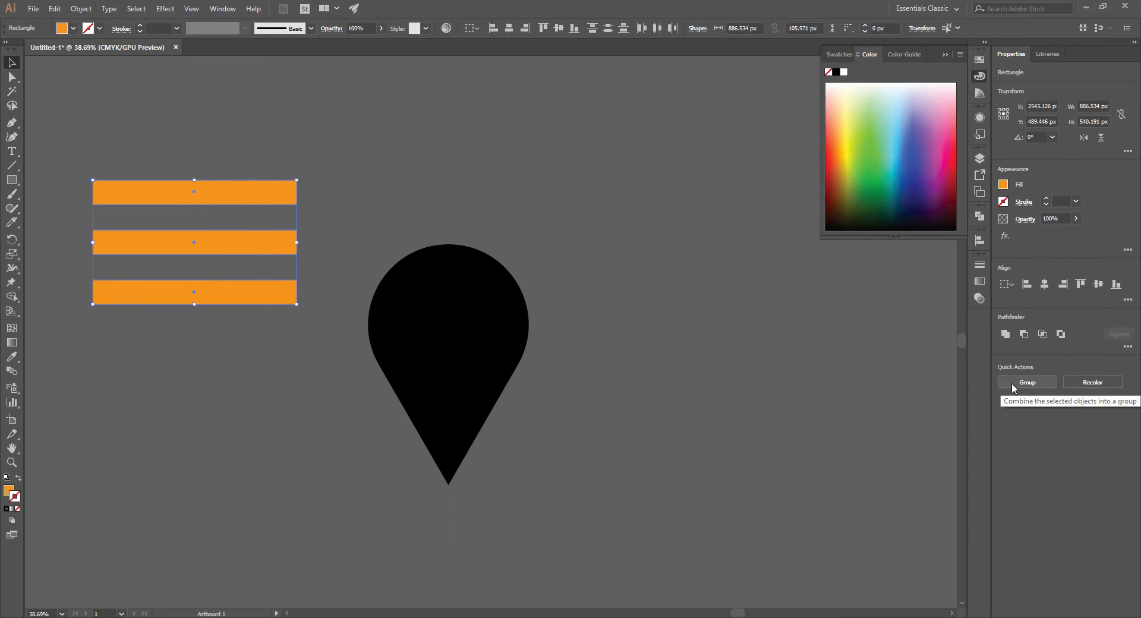
click(1014, 385)
click(408, 221)
Place a copy of the bar group centred over the pin's lower half and scale it to about 713 × 434 px
click(268, 244)
drag(269, 244, 537, 409)
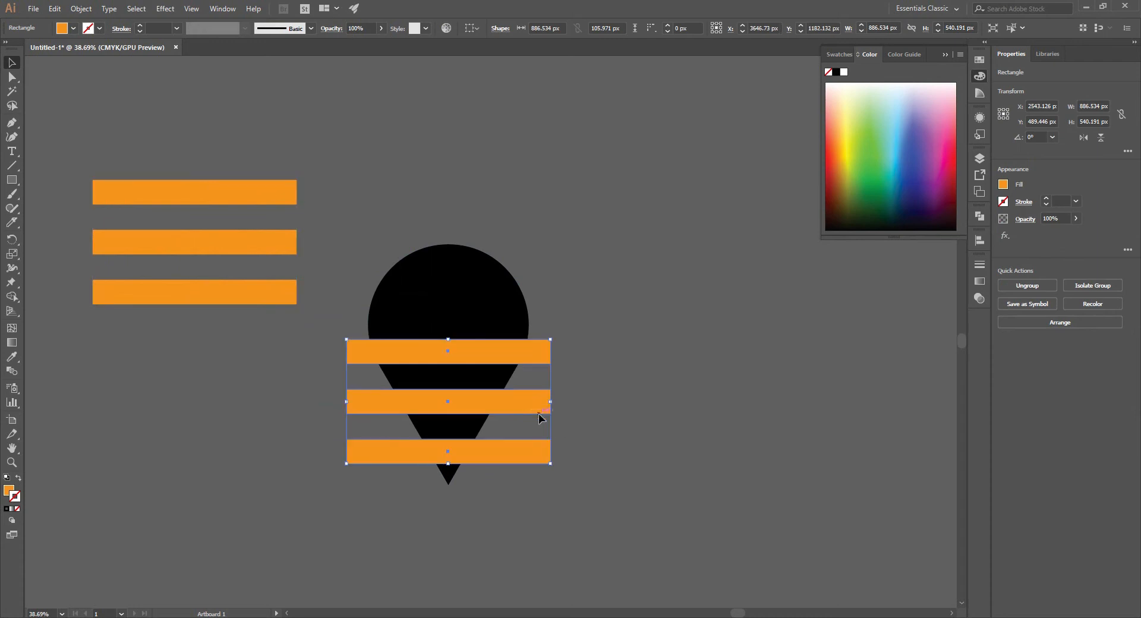
mouse_move(550, 463)
mouse_down()
mouse_move(535, 445)
mouse_move(531, 455)
mouse_up()
Nudge the copied bar group down to about Y 1262 px, with its lowest bar just above the pin's tip
key(Down)
key(Down)
key(Down)
key(Down)
key(Down)
key(Down)
key(Down)
key(Down)
key(Down)
key(Down)
key(Down)
key(Down)
key(Down)
key(Down)
key(Down)
key(Down)
key(Down)
key(Down)
key(Down)
key(Down)
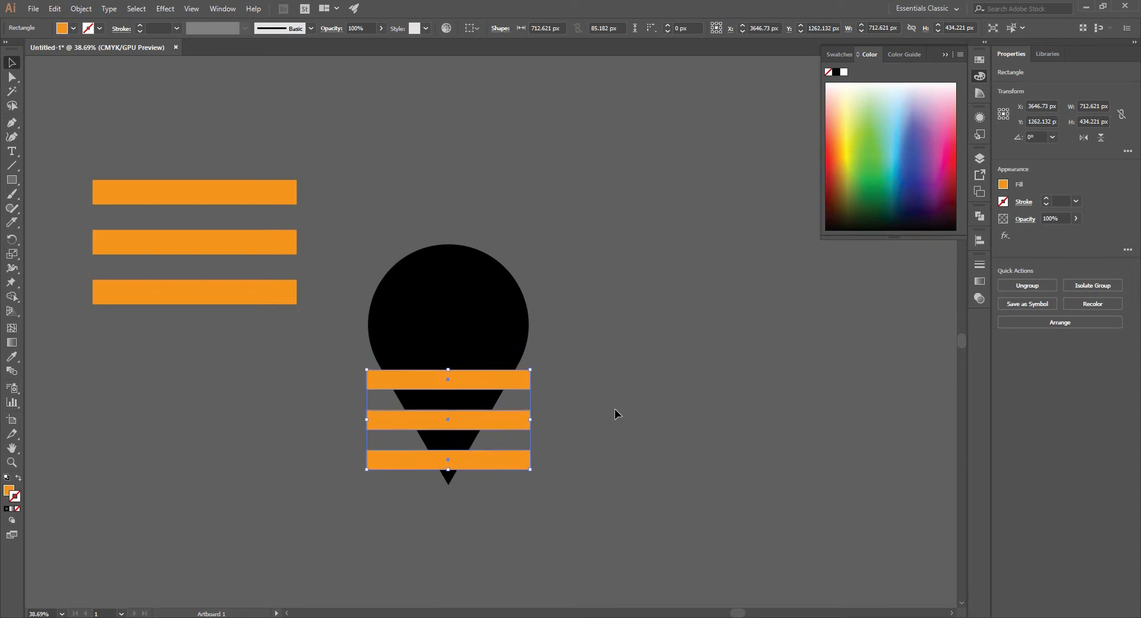
click(614, 409)
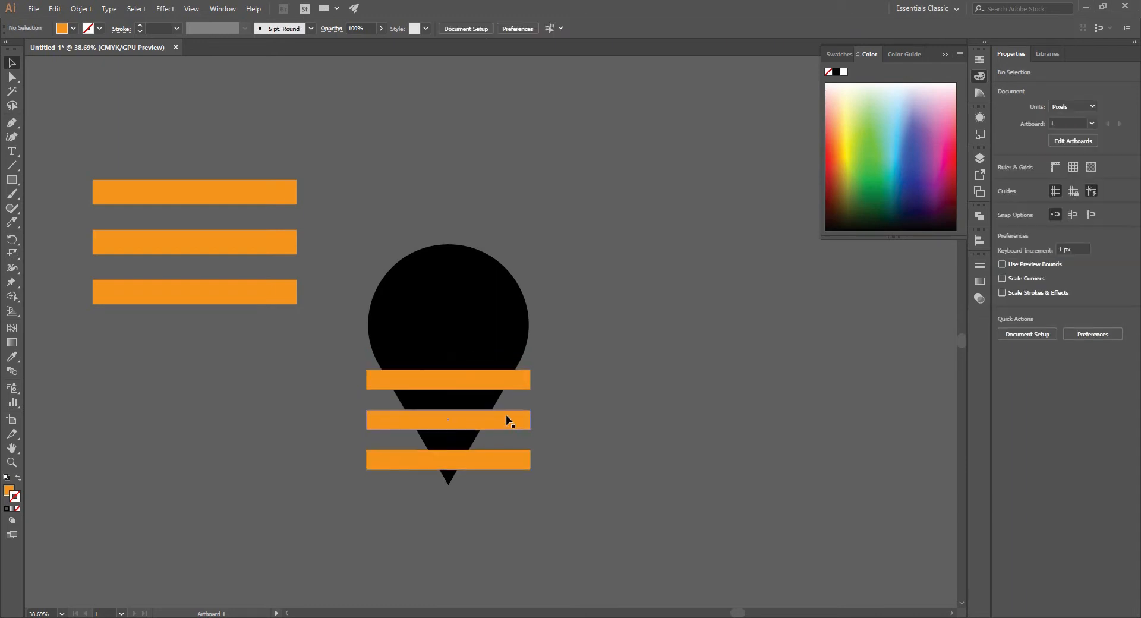
Squash the copied bar group vertically from its upper edge, keeping its width and its lower edge in place
click(507, 420)
drag(447, 370, 449, 402)
click(631, 421)
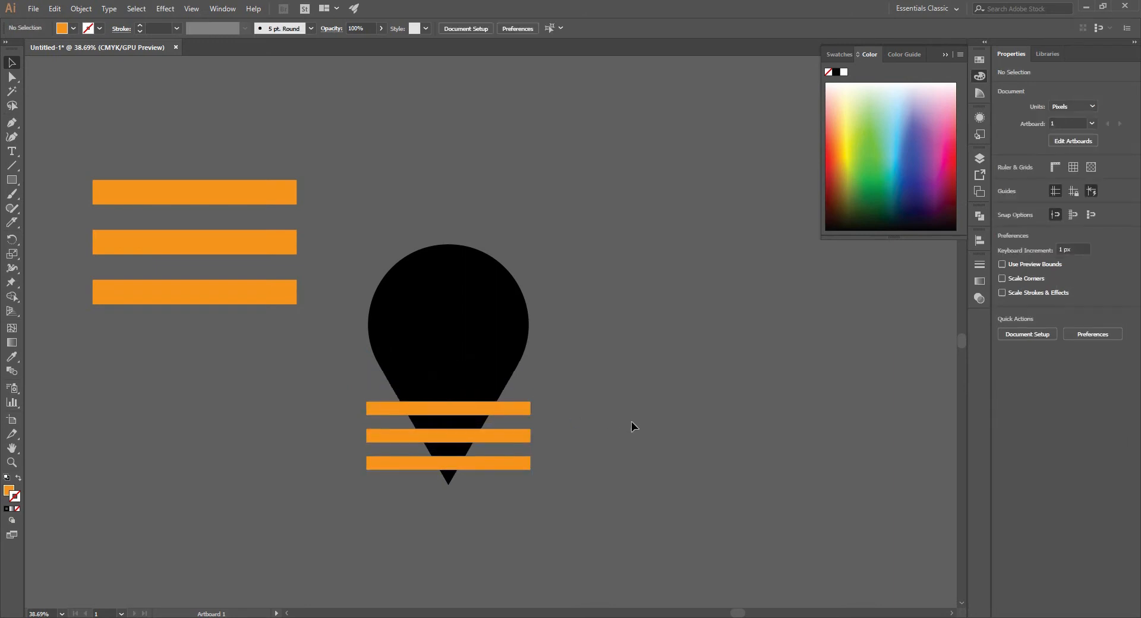
Resize the bar group over the pin vertically to about 322 px high, keeping its width and lower edge in place
click(450, 405)
drag(449, 404, 449, 421)
click(618, 429)
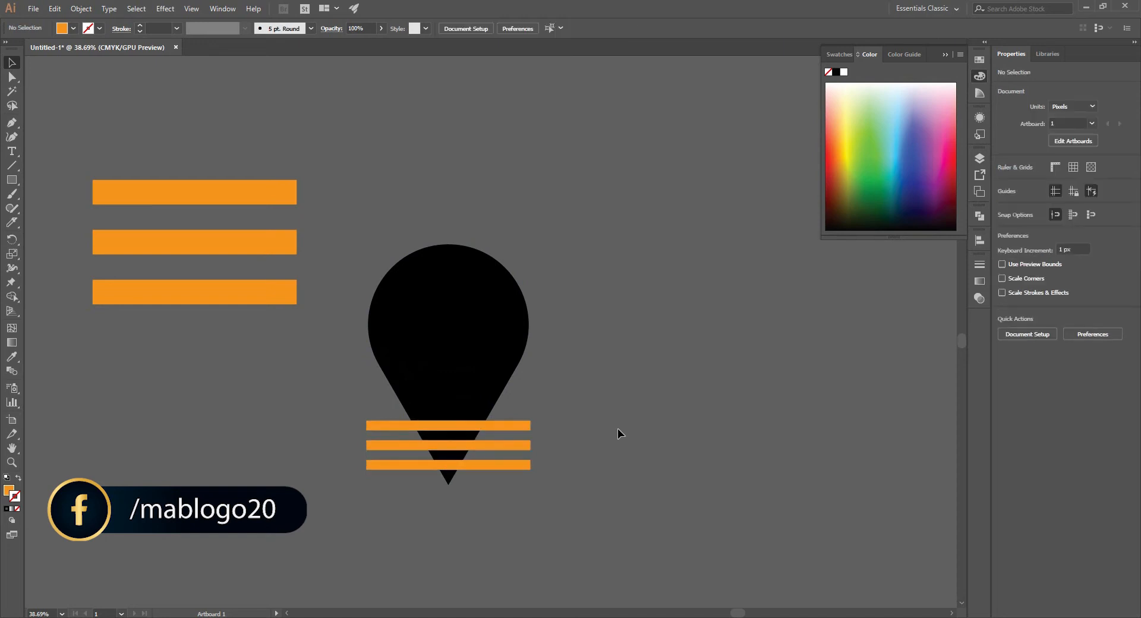
click(447, 425)
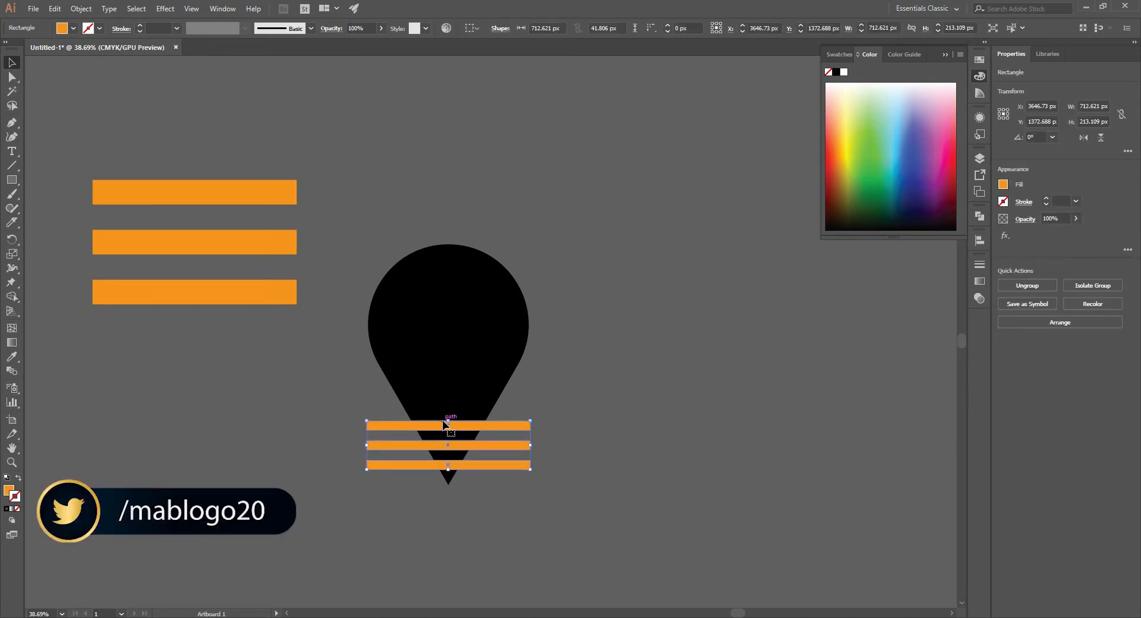
drag(448, 420, 446, 396)
click(610, 426)
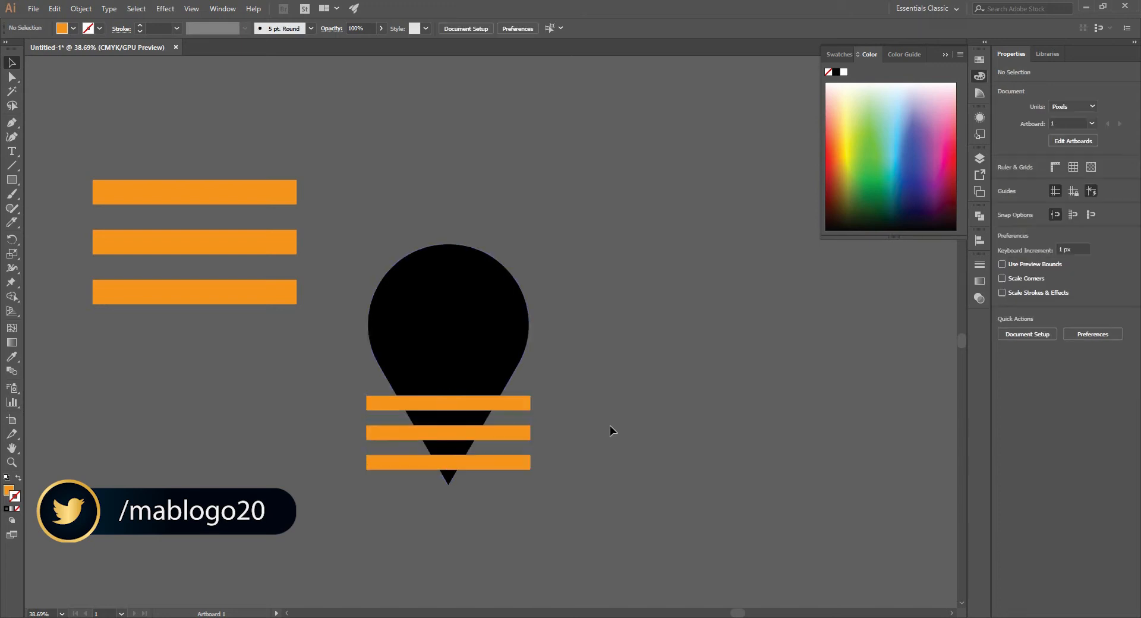
Duplicate the bar group directly above itself with matching spacing, and ungroup the copy to delete its top bar
click(474, 468)
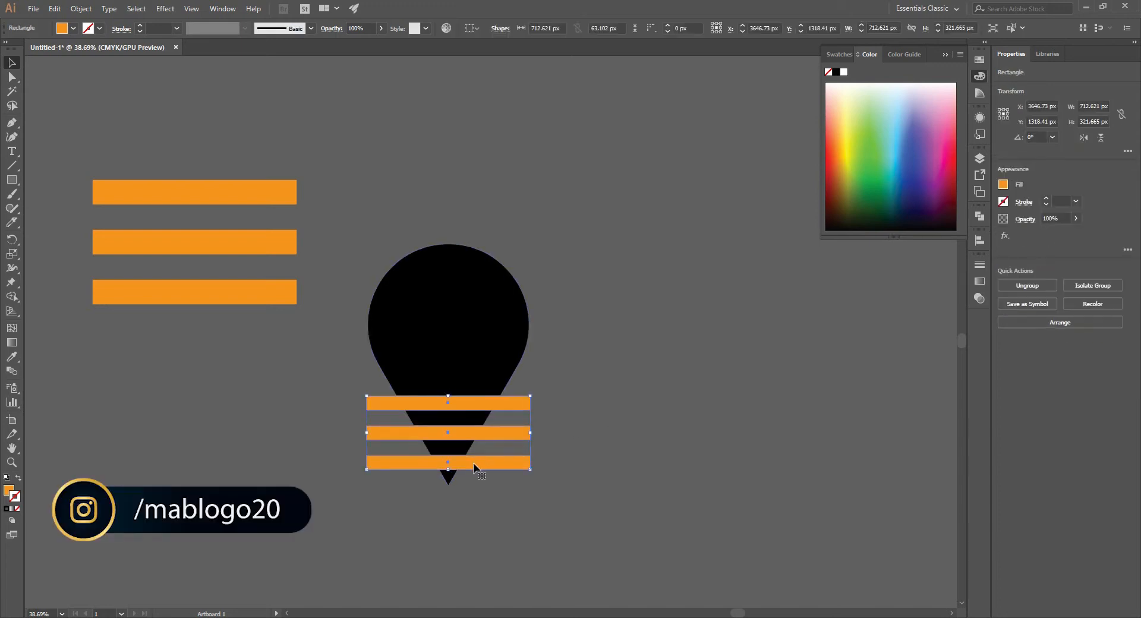
drag(475, 468, 469, 379)
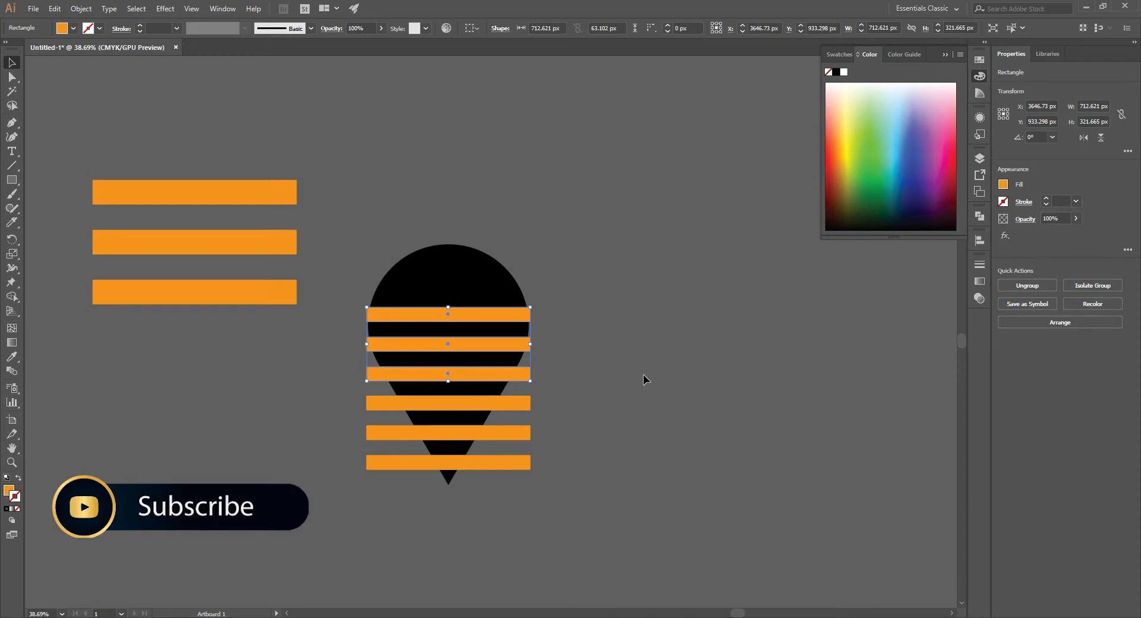
click(1027, 285)
click(466, 316)
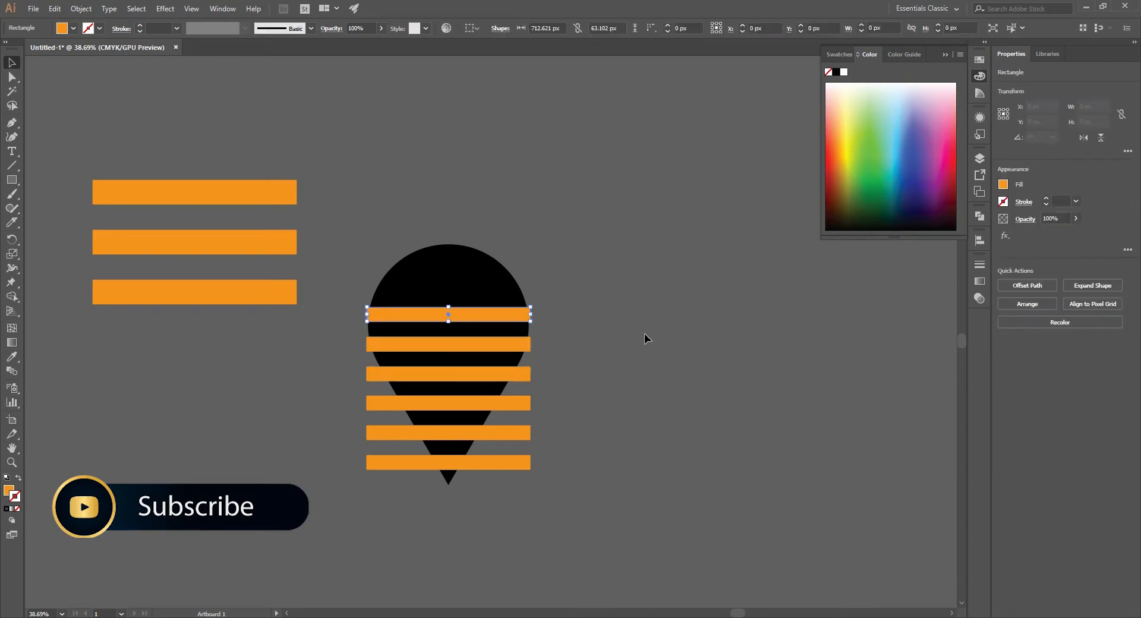
key(Delete)
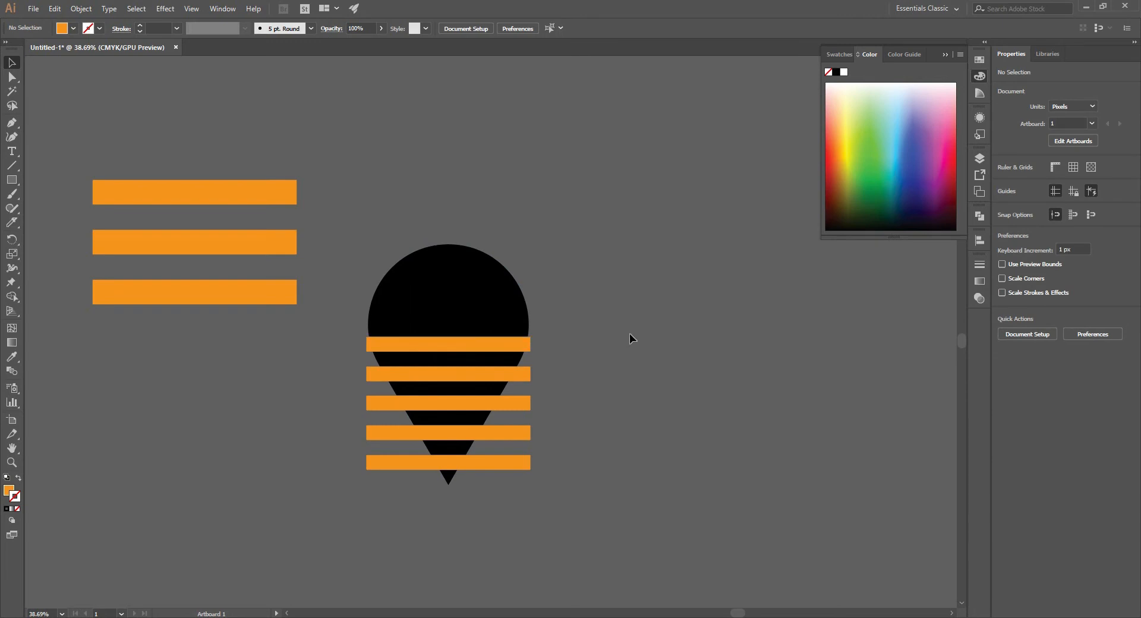
Divide the pin and its five overlapping bars with Pathfinder Divide and ungroup the resulting pieces
drag(343, 235, 642, 486)
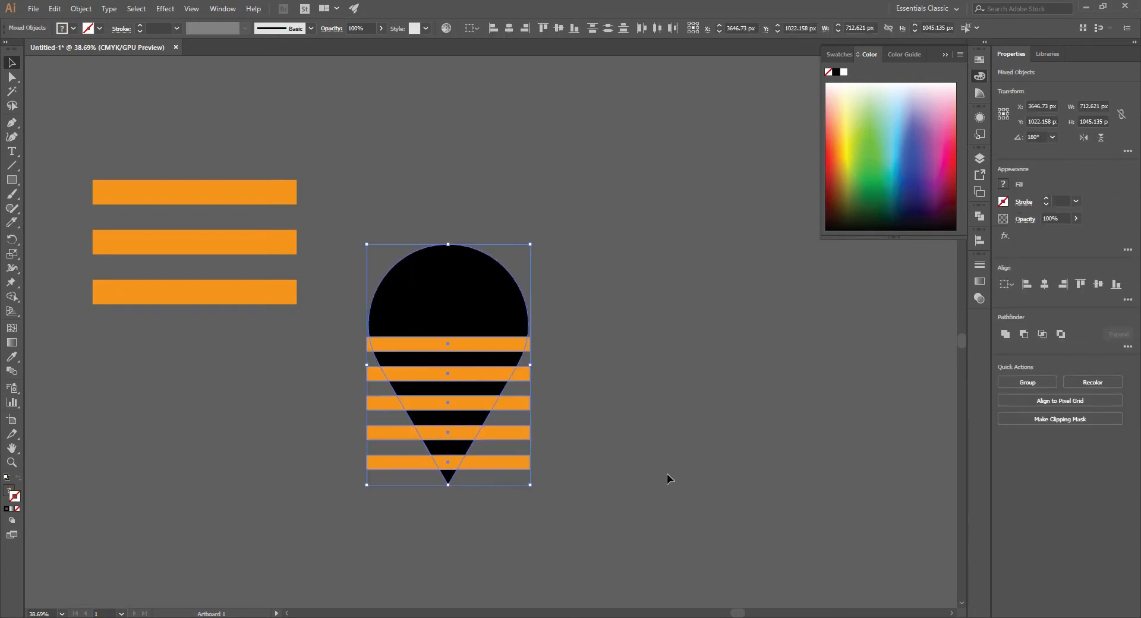
click(978, 216)
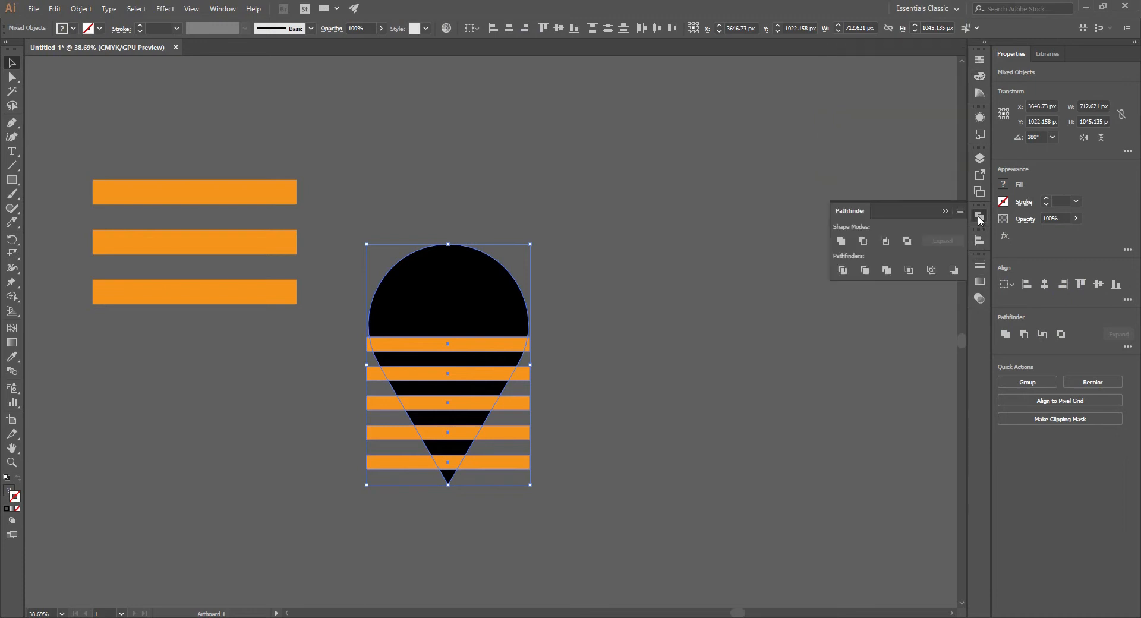
click(842, 271)
click(674, 282)
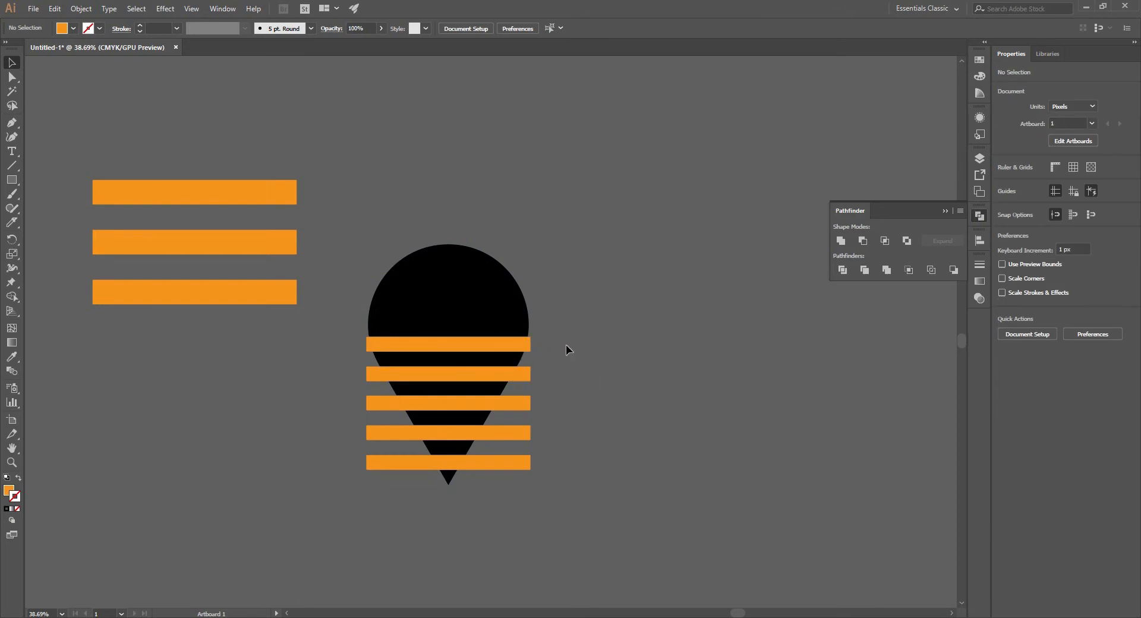
click(528, 348)
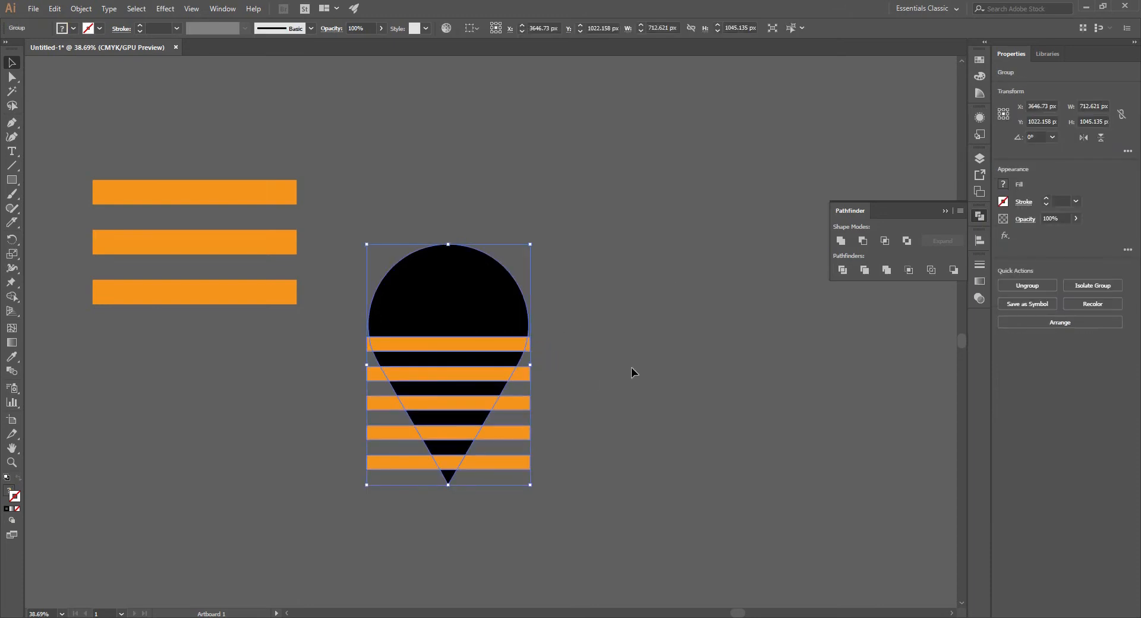
click(1013, 284)
click(693, 364)
Move the pin-shaped pieces to the right, clear of the protruding bar ends, and delete those leftover ends
click(465, 348)
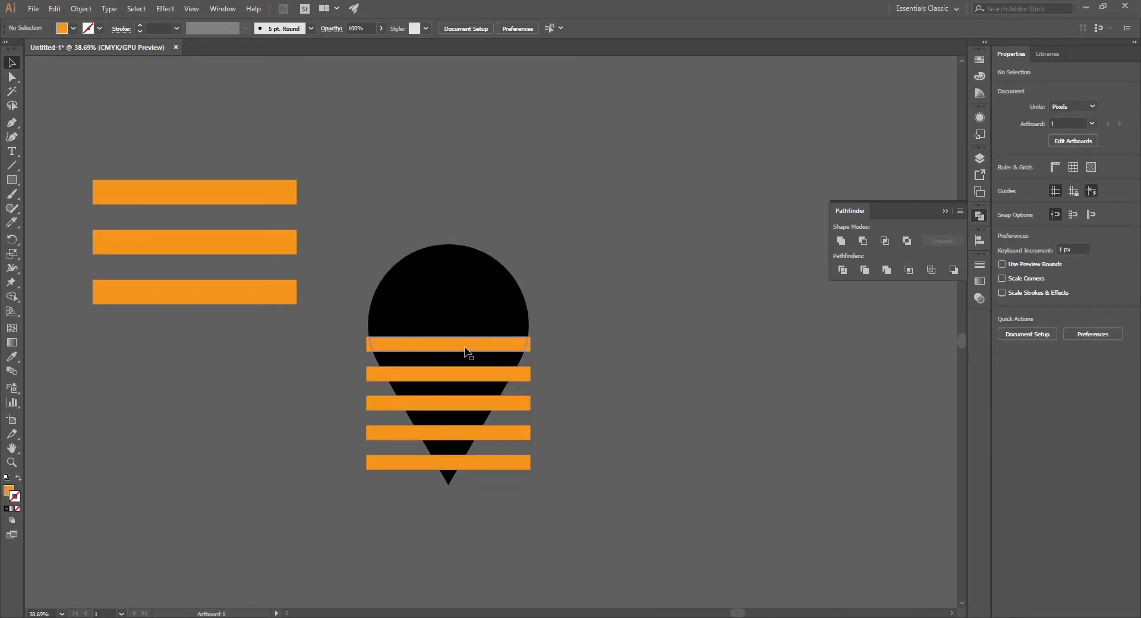
drag(450, 208, 444, 502)
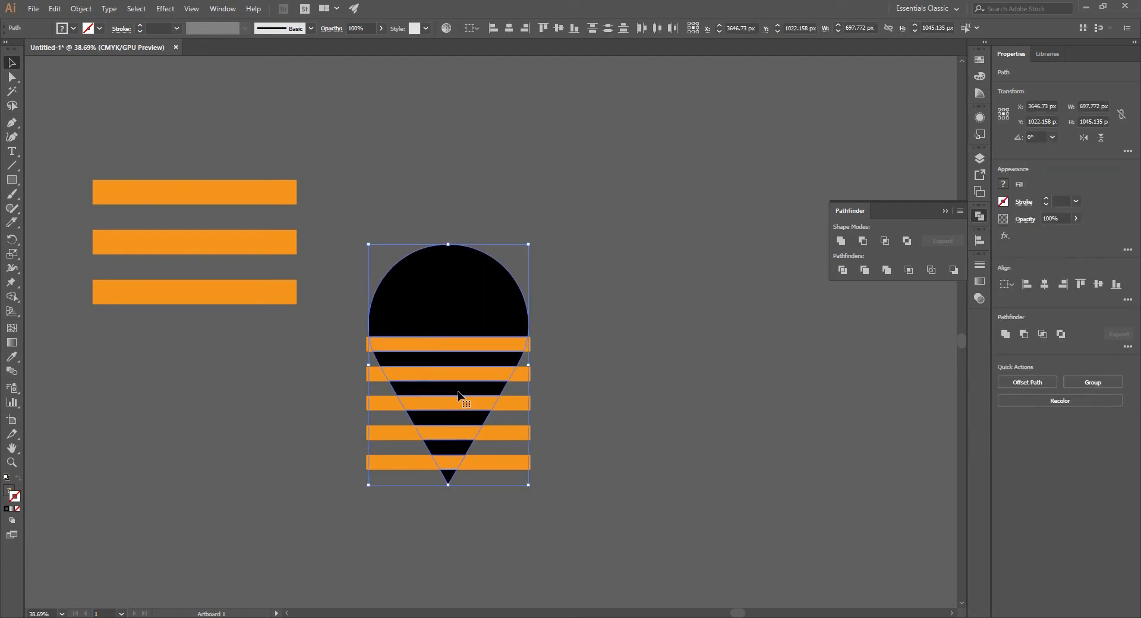
drag(433, 377, 670, 380)
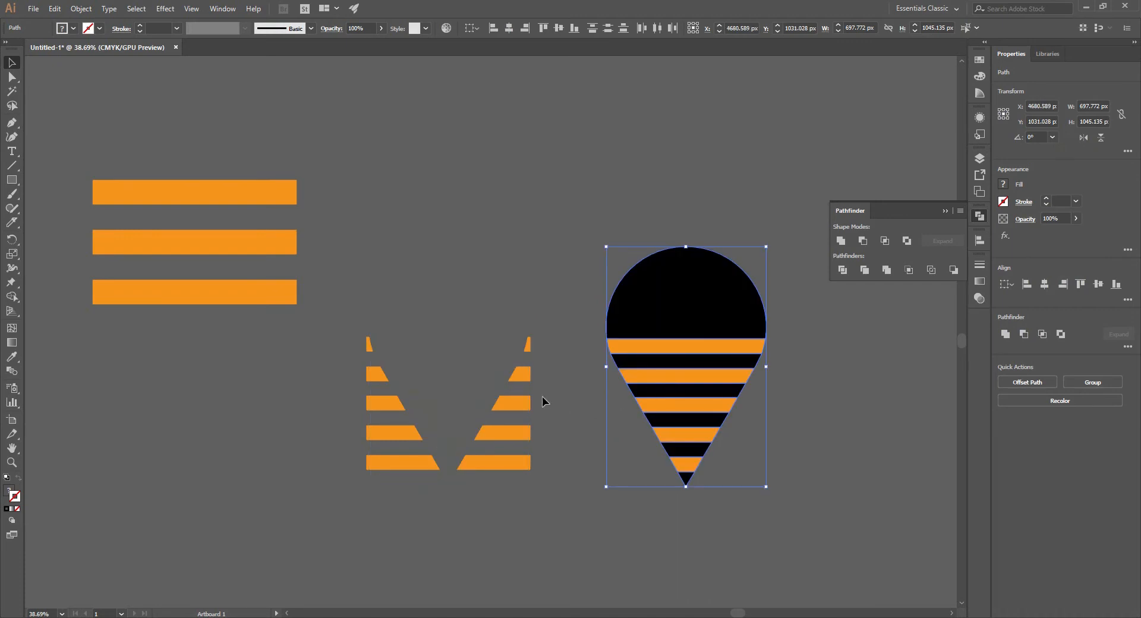
click(385, 303)
click(515, 464)
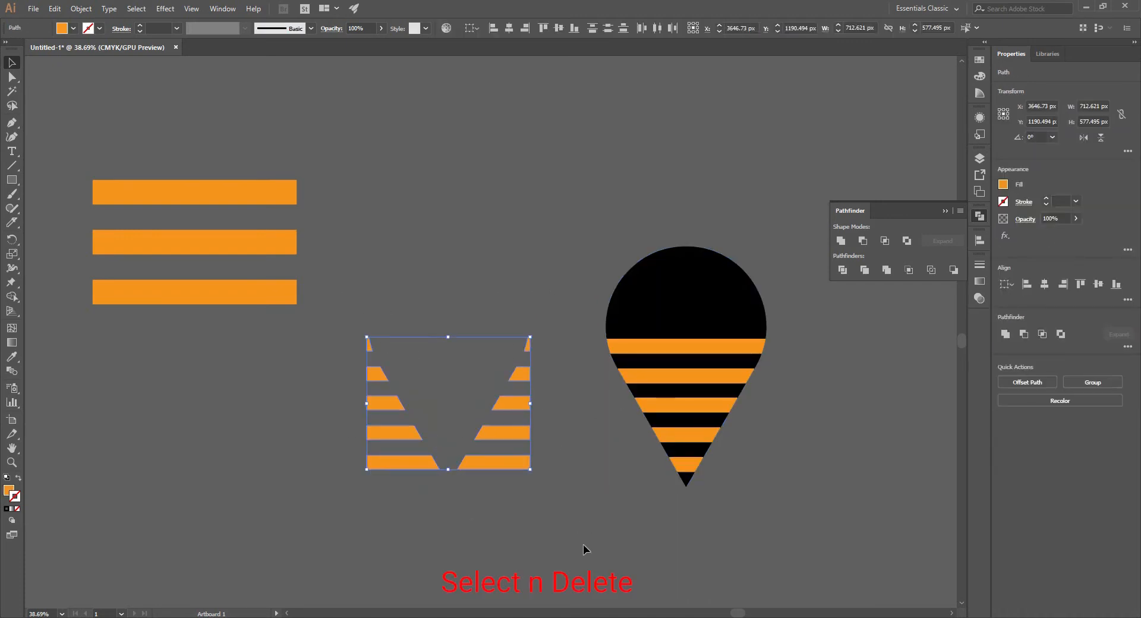
key(Delete)
Group all pieces of the striped pin and move the group back toward the middle of the canvas
drag(520, 260, 840, 487)
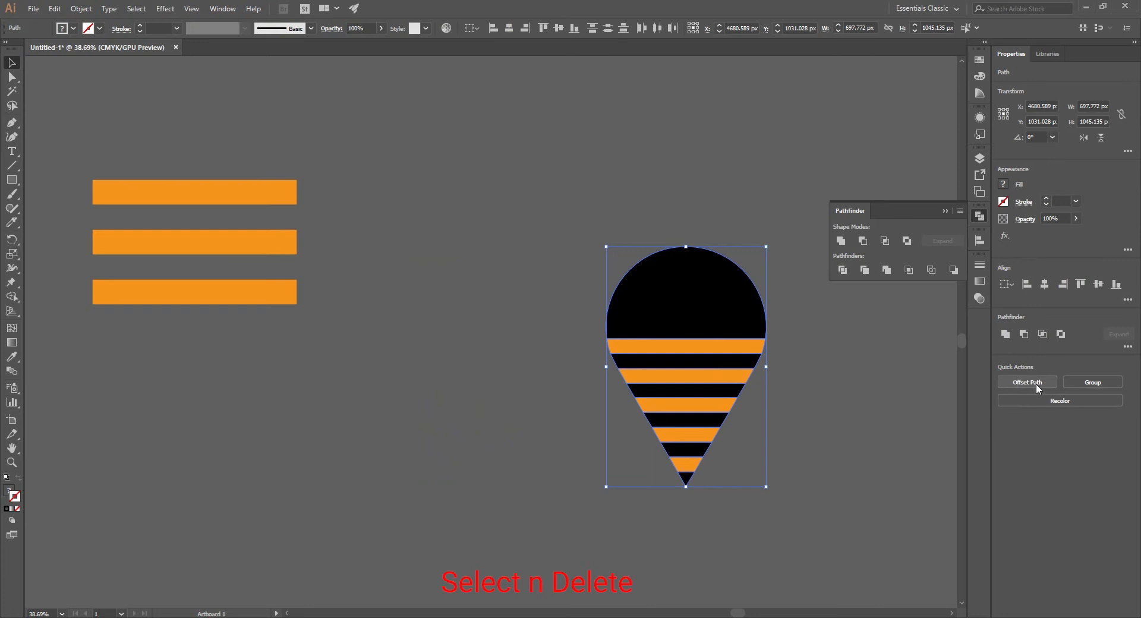
click(1093, 379)
drag(666, 392, 505, 380)
click(671, 415)
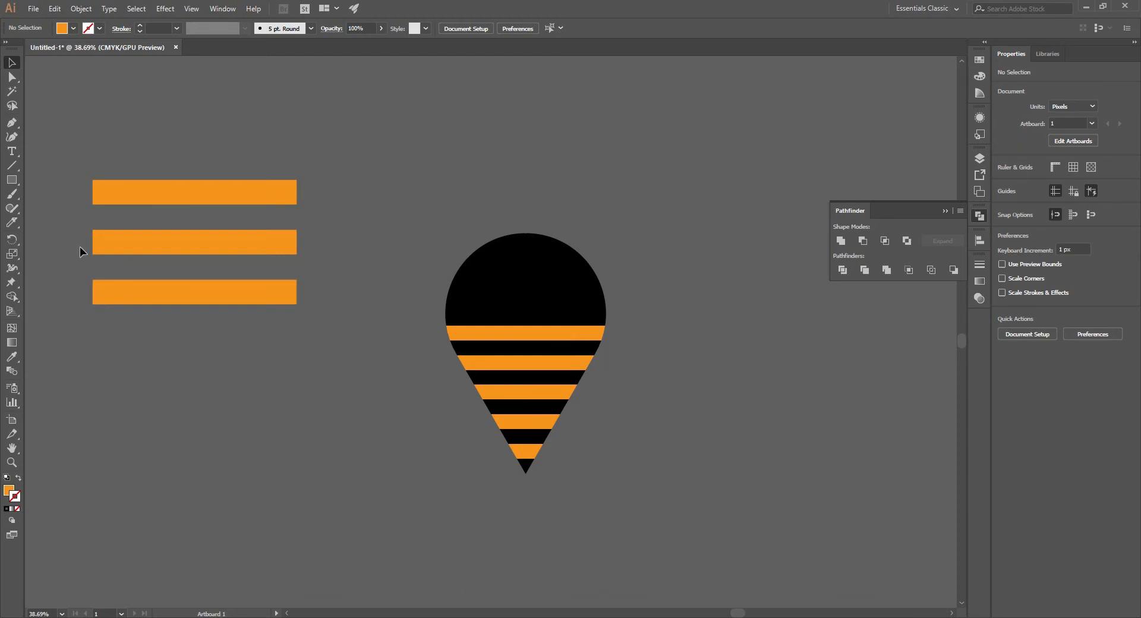
Draw a small orange circle about 51 px in diameter on the upper-left part of the pin's black head
click(11, 180)
drag(11, 180, 45, 209)
mouse_move(373, 160)
mouse_down()
mouse_move(521, 295)
mouse_move(494, 271)
mouse_up()
key(v)
click(413, 183)
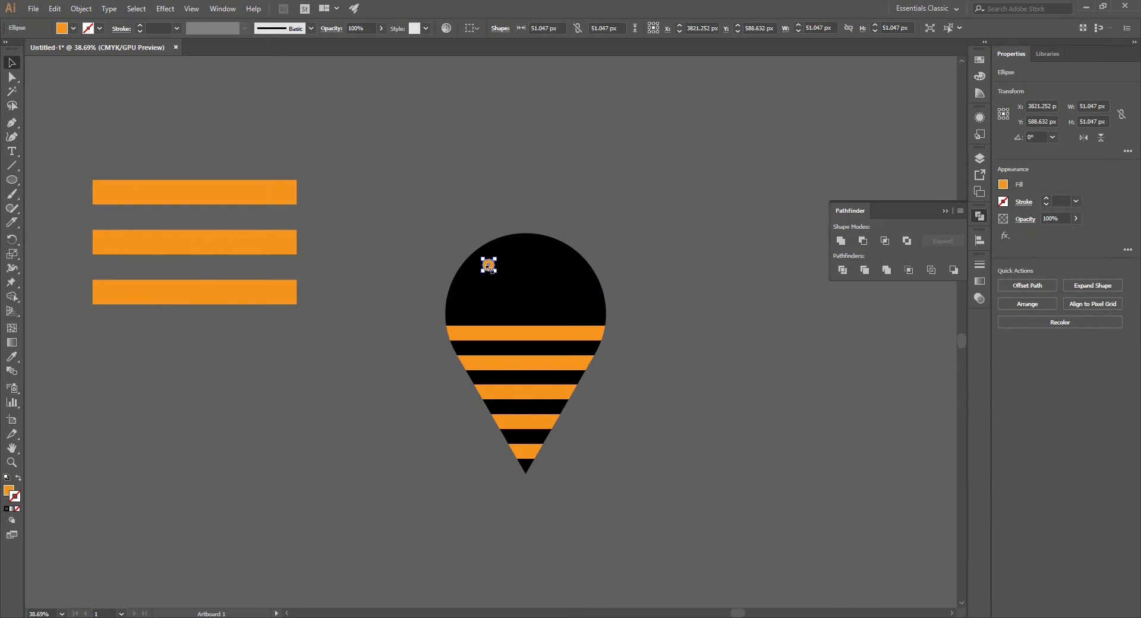
Move the orange circle higher in the head and add a level copy beside it, the pair spanning about 237 px
key(z)
drag(561, 292, 710, 308)
key(space)
drag(475, 314, 575, 388)
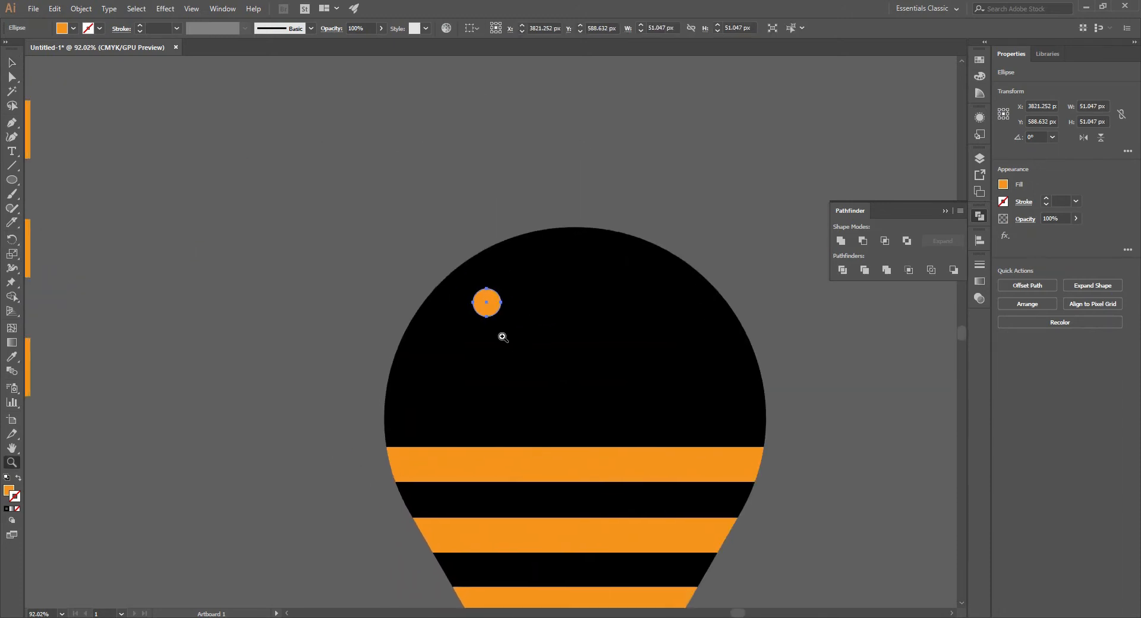
click(502, 337)
key(v)
drag(375, 280, 577, 243)
click(810, 283)
key(z)
drag(764, 300, 550, 297)
key(space)
drag(663, 319, 523, 311)
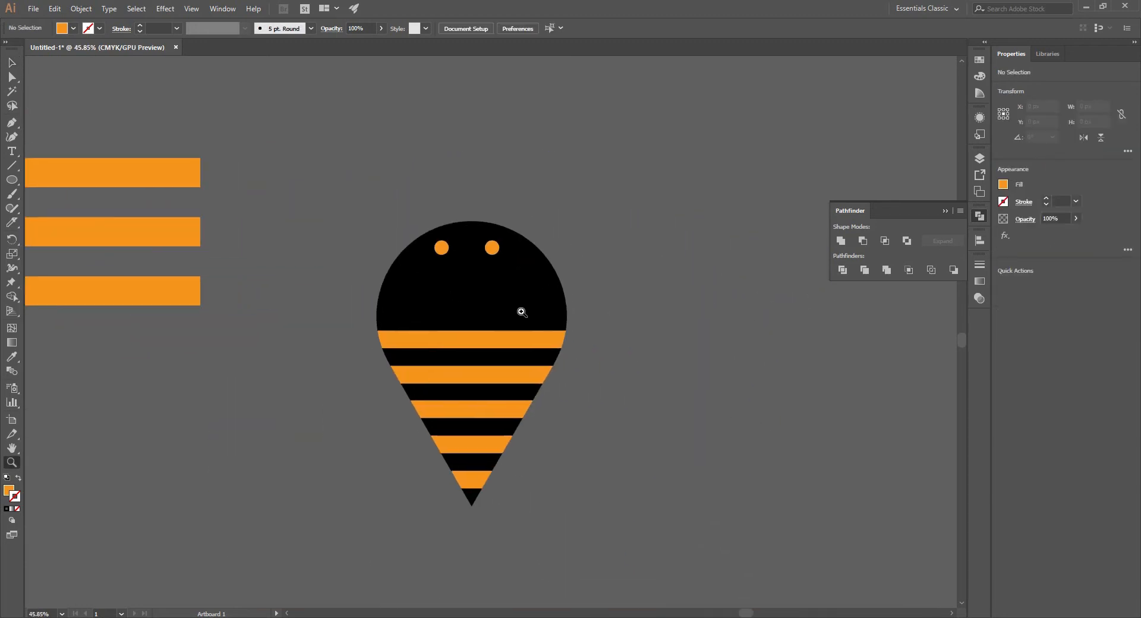
Nudge the two eye circles right together to about X 3976 px
key(v)
click(490, 248)
shift+click(441, 248)
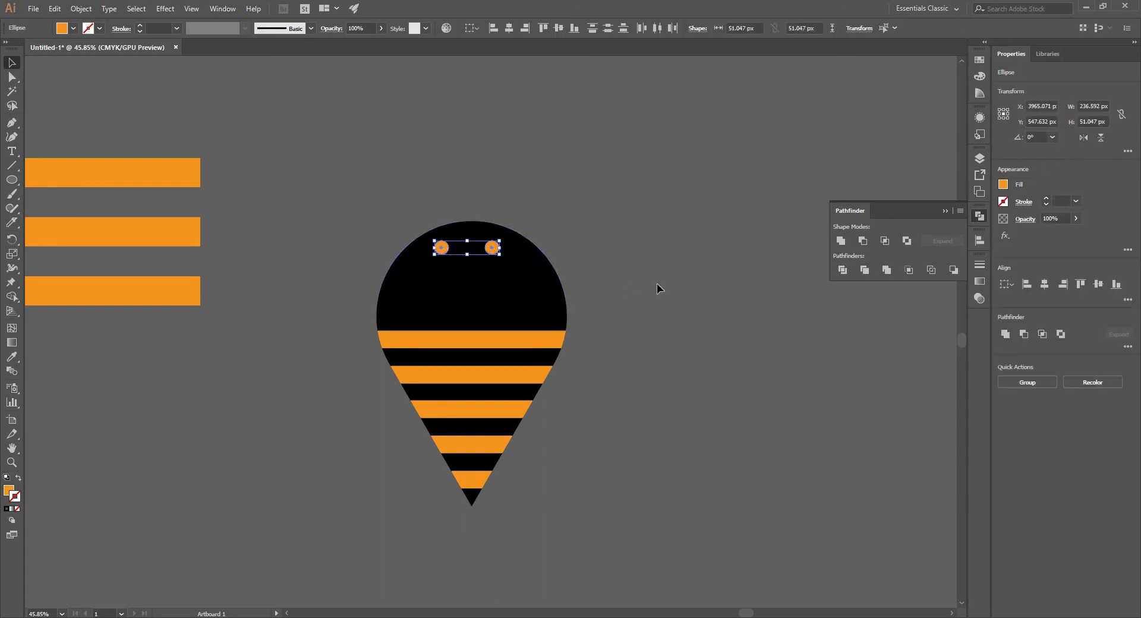
key(shift+Right)
click(657, 281)
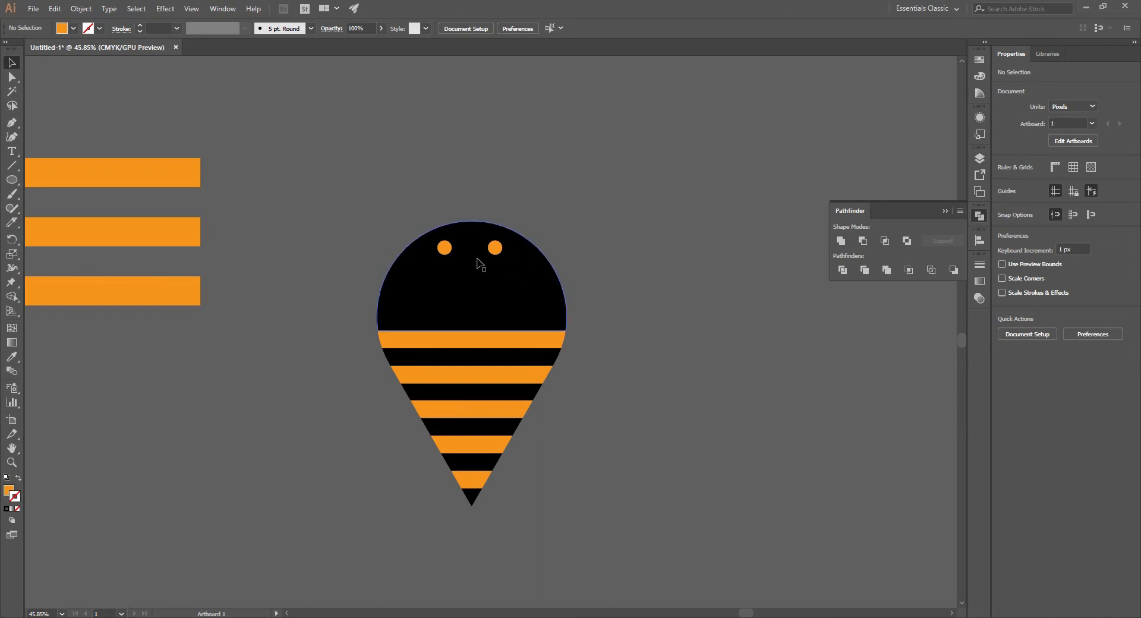
Nudge both eye circles slightly right and down to about X 3979 px, Y 577 px
click(492, 249)
shift+click(445, 249)
key(Right)
key(Right)
key(Right)
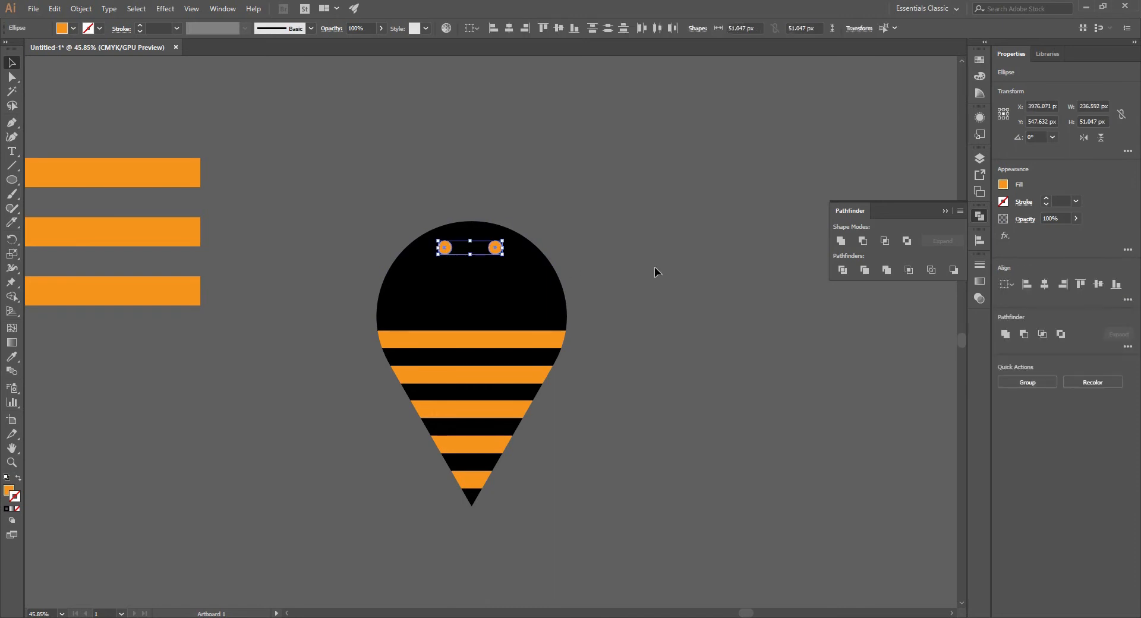
key(Down)
key(shift+Down)
key(shift+Down)
key(shift+Down)
click(654, 267)
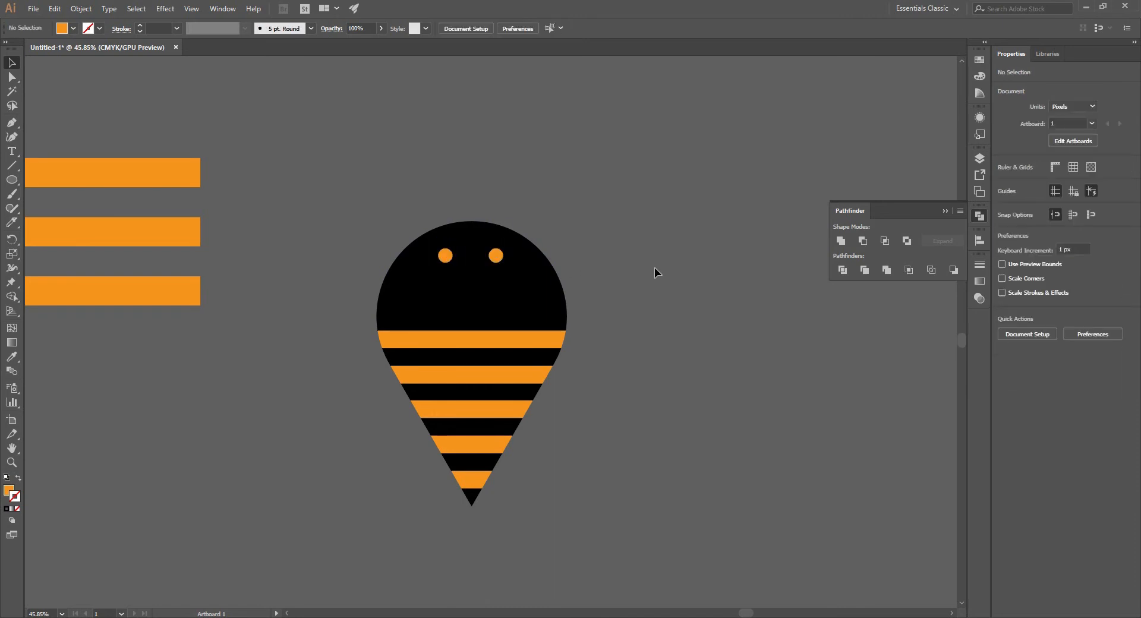
Fill both eye circles with white
click(494, 256)
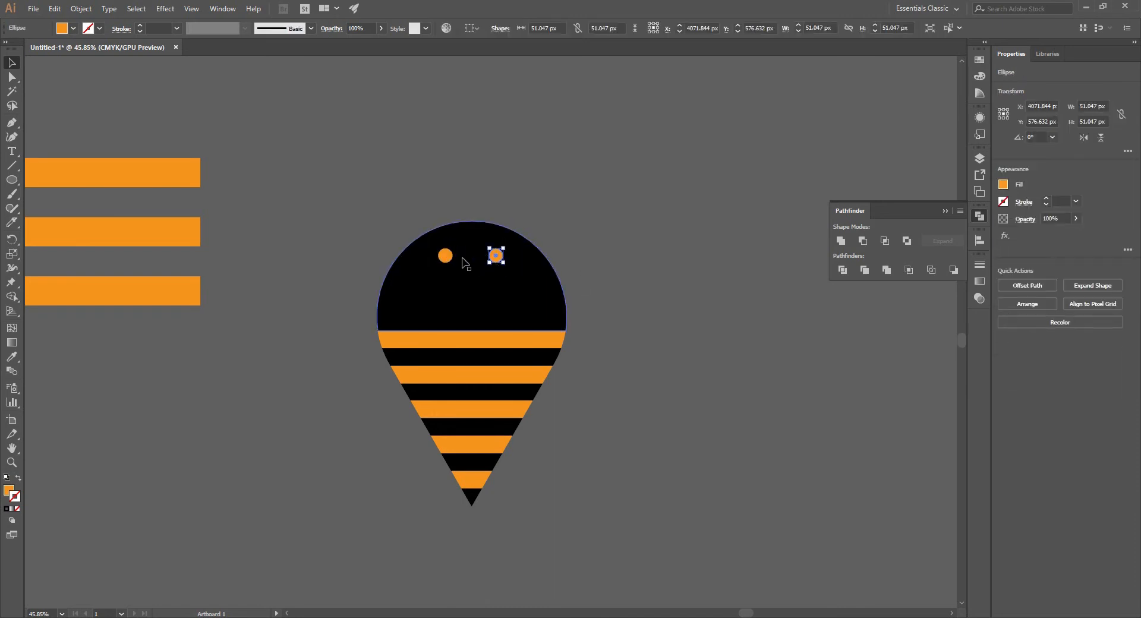
shift+click(446, 256)
click(1004, 185)
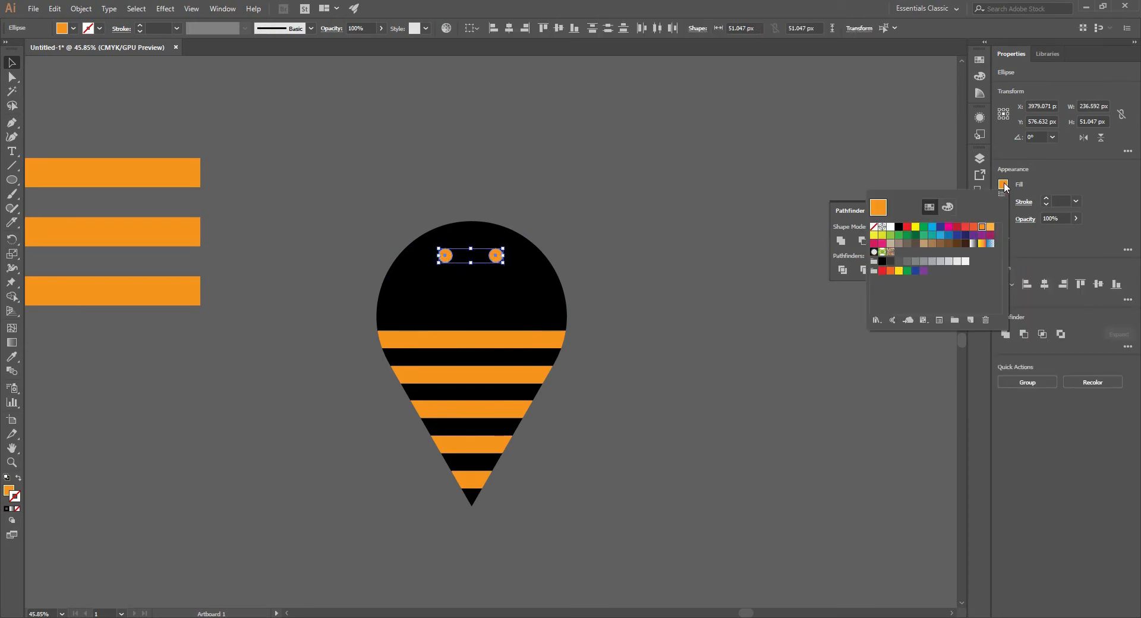
click(890, 227)
click(707, 230)
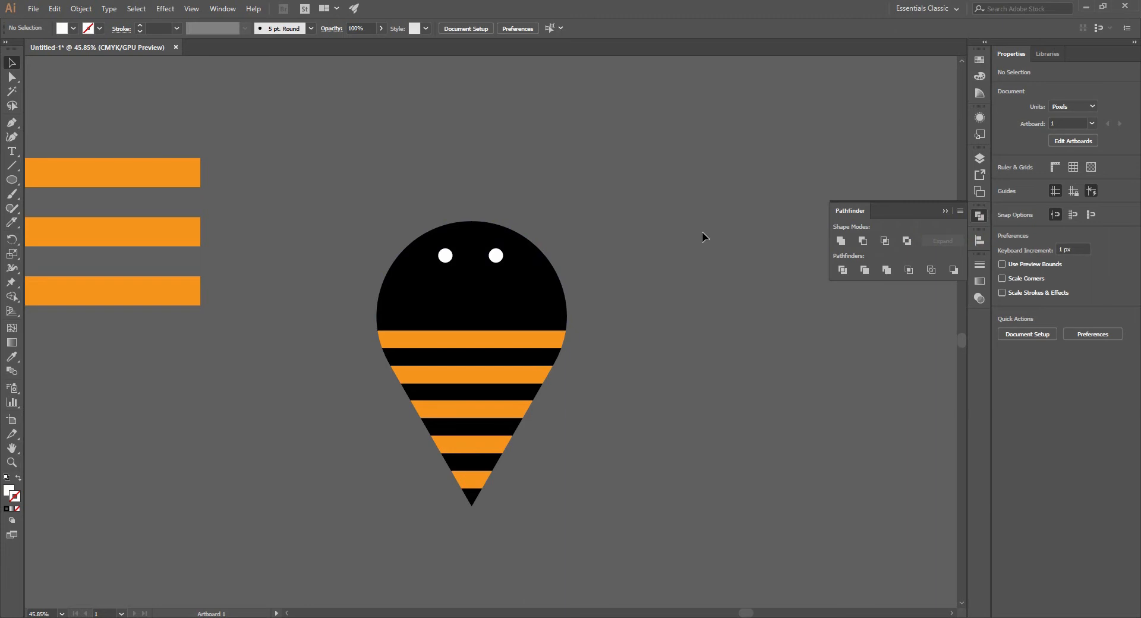
Group the two white eyes and align them horizontally centred with the striped pin
click(492, 257)
shift+click(445, 256)
click(1036, 383)
shift+click(532, 329)
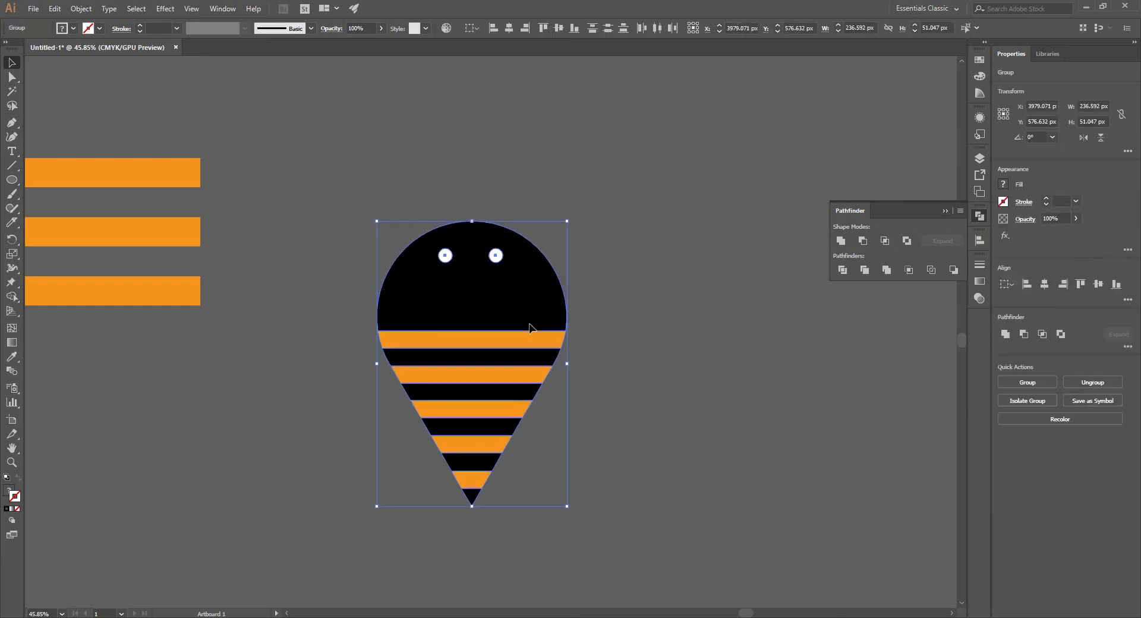
click(779, 314)
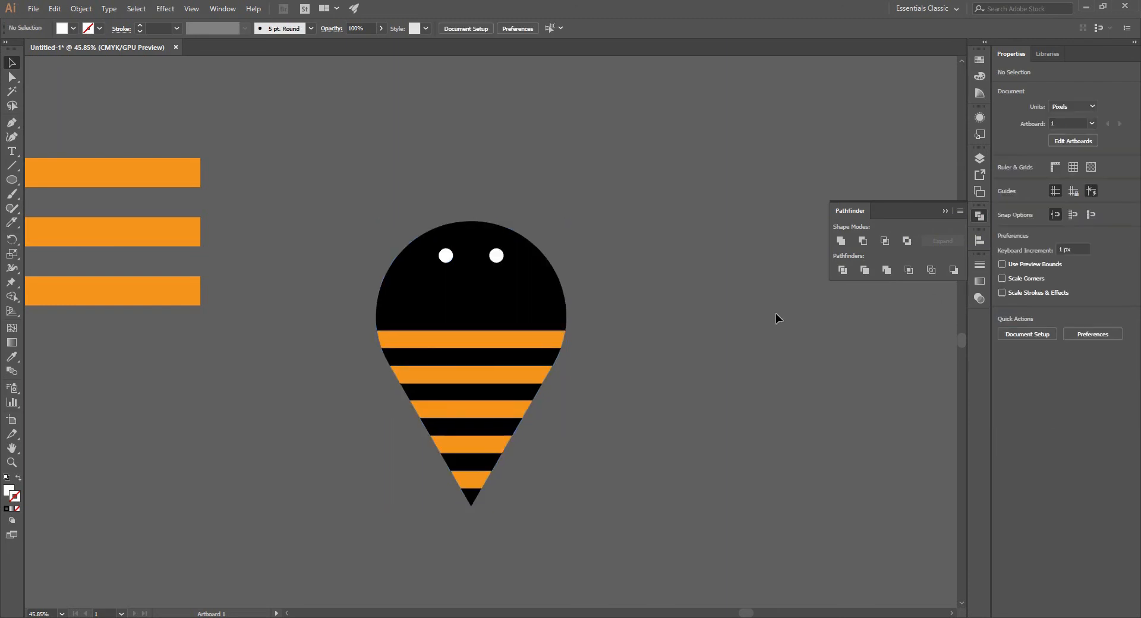
Nudge the white eye group up a few pixels
click(496, 256)
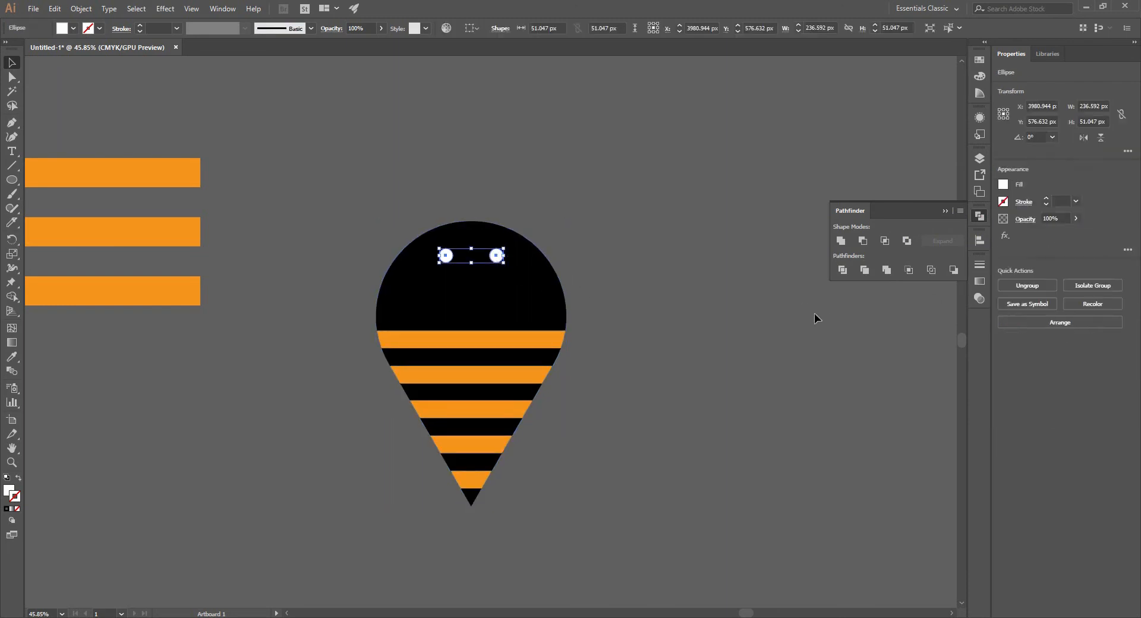
key(Up)
key(Up)
key(Up)
key(Up)
key(Up)
key(Up)
key(Up)
click(814, 313)
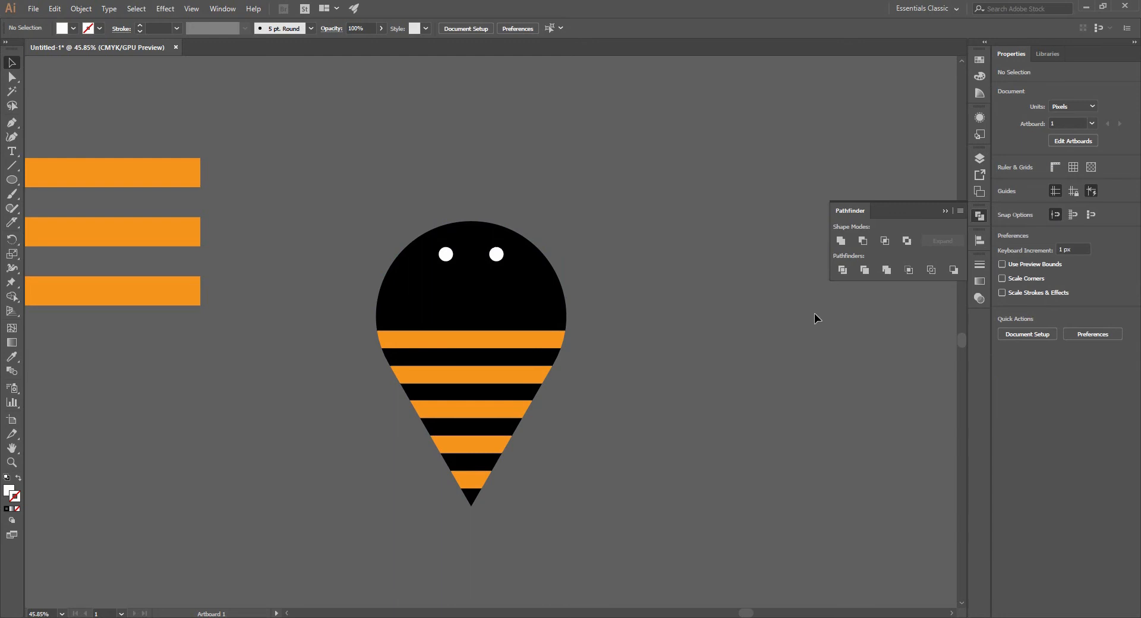
key(p)
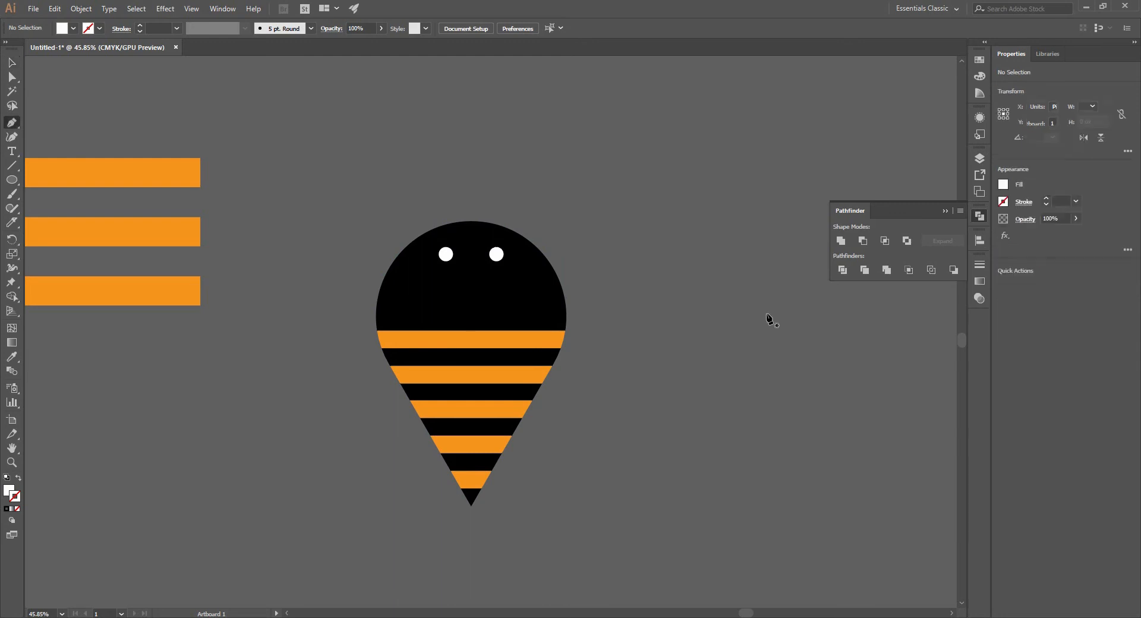
click(508, 228)
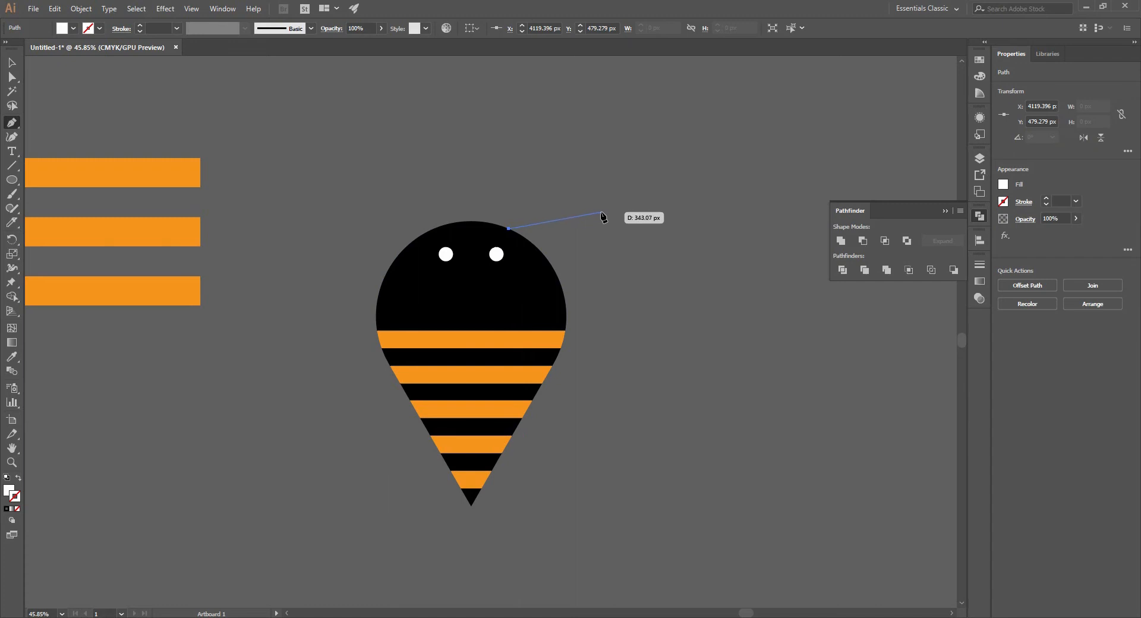
drag(601, 212, 621, 219)
key(Delete)
key(Delete)
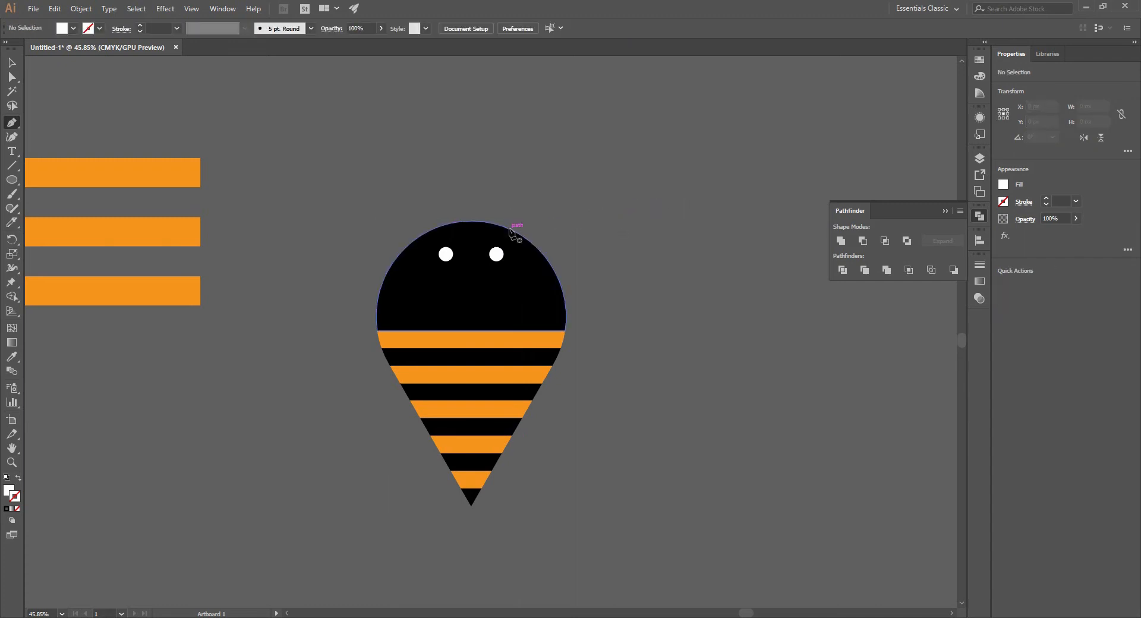
Draw a curved antenna path with the Pen tool from the head's upper-right edge outward, about 299 px wide and 106 px high
click(511, 230)
drag(593, 212, 650, 244)
click(593, 212)
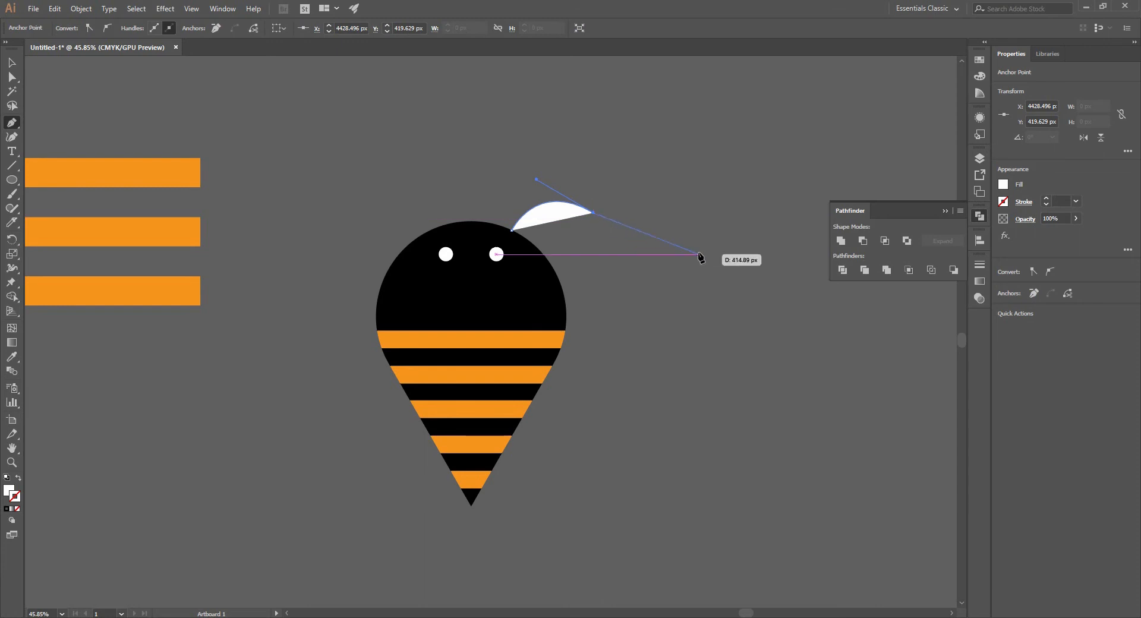
key(v)
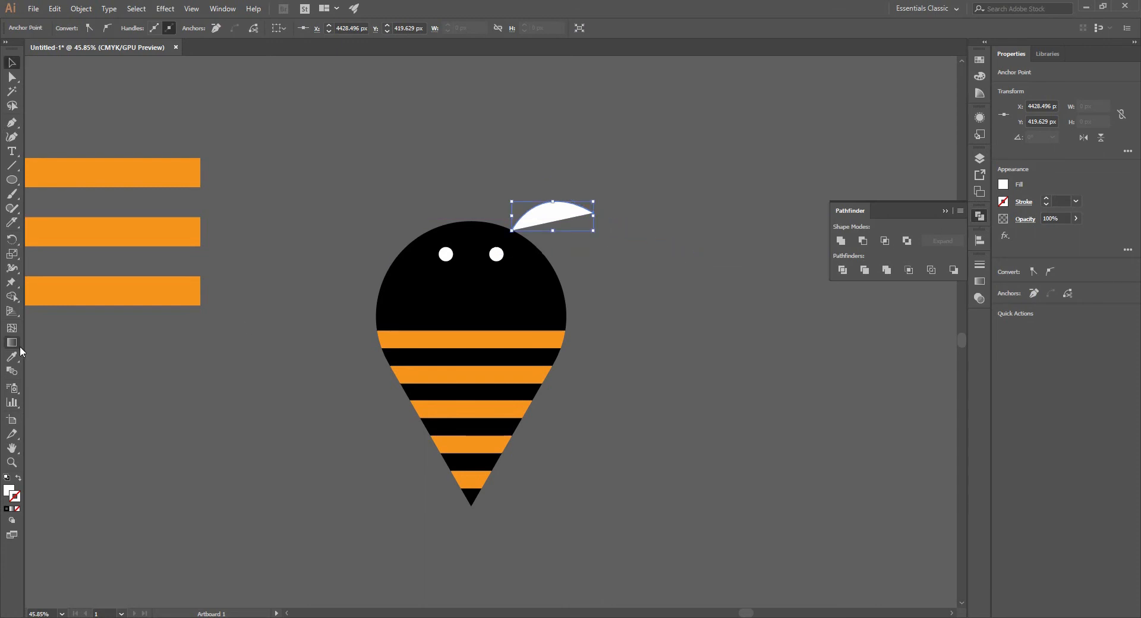
Sample the head's black colour onto the antenna path and swap fill and stroke so it has only a black stroke
key(i)
click(486, 339)
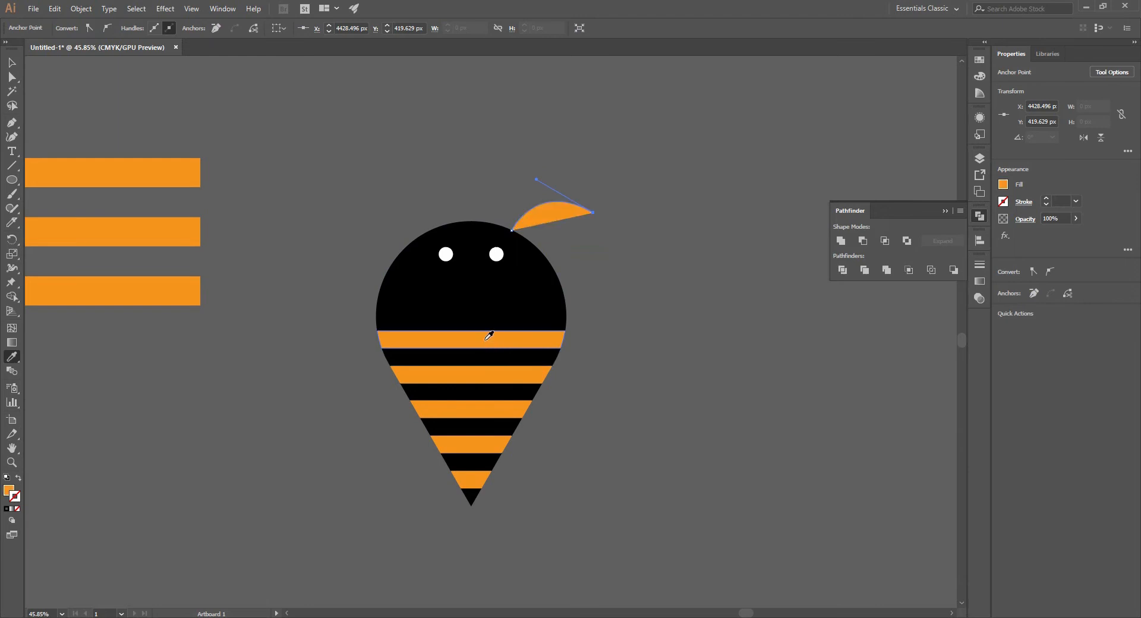
click(509, 300)
key(v)
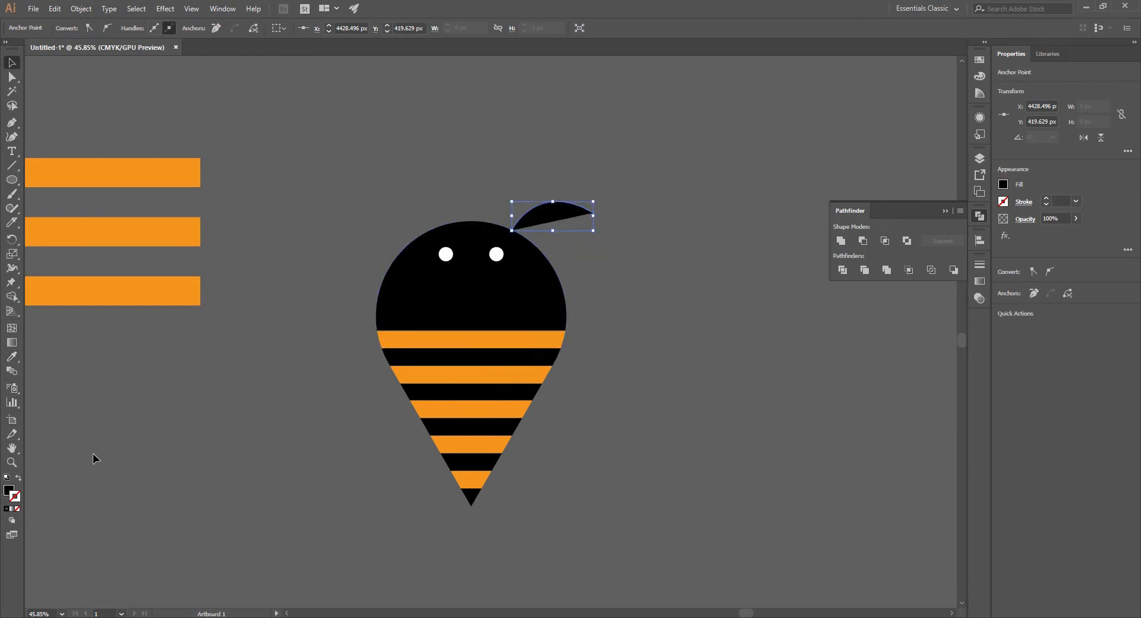
click(18, 478)
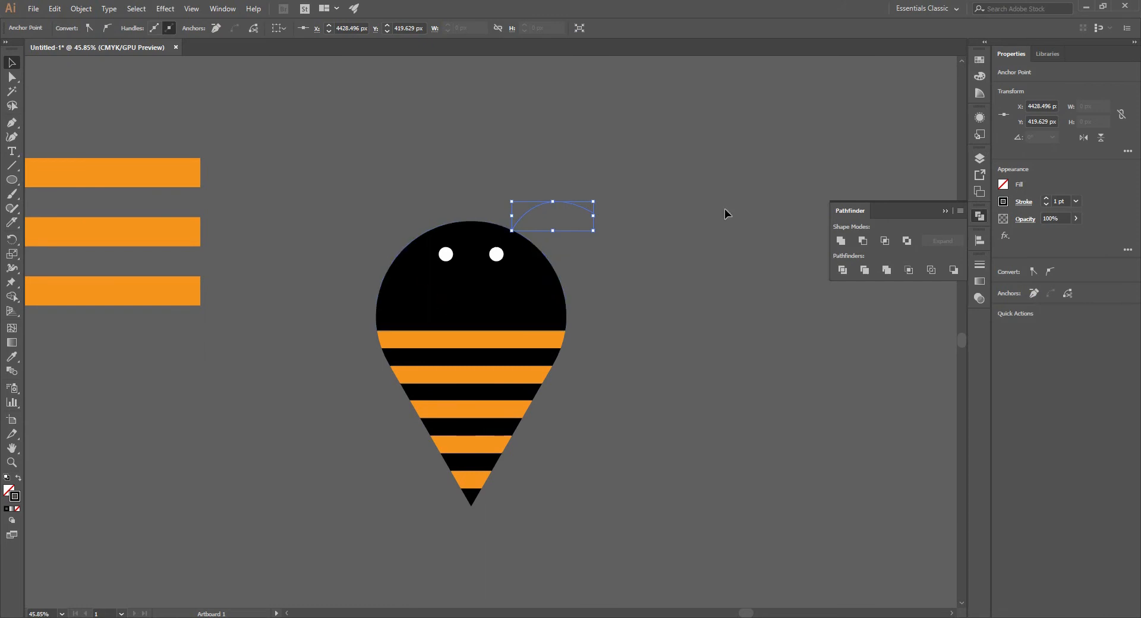
Set the antenna path's stroke weight to 10 pt
click(1077, 201)
click(1093, 290)
click(1076, 201)
click(1092, 309)
click(750, 215)
click(577, 207)
click(1075, 201)
click(1093, 358)
click(737, 286)
Apply Width Profile 5 to the antenna's stroke so that it tapers toward the head
click(529, 205)
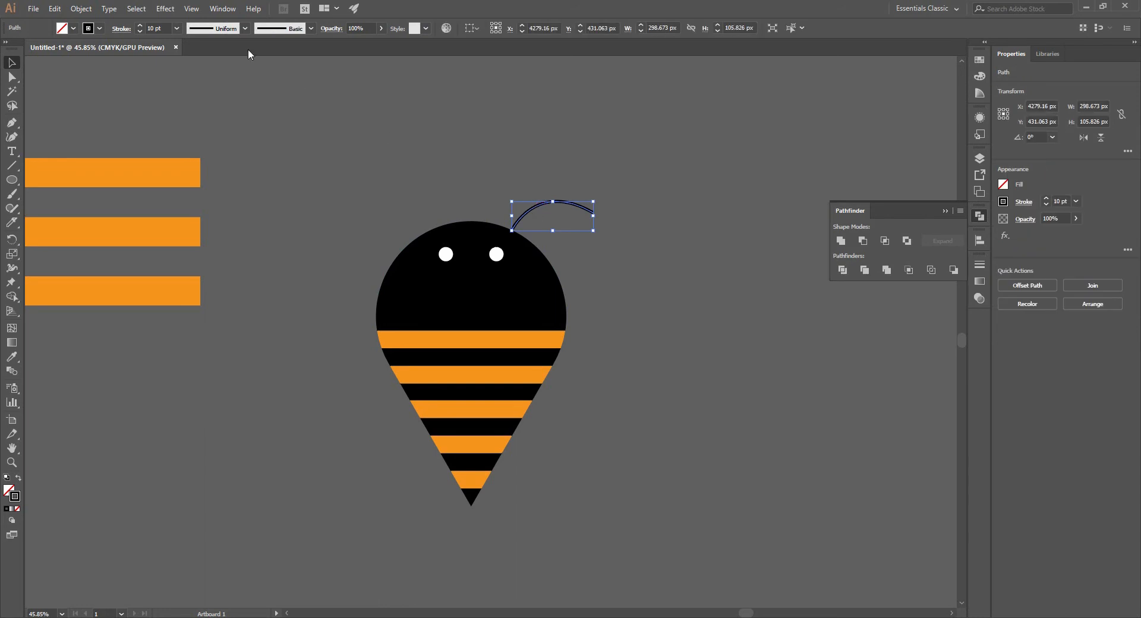
click(244, 28)
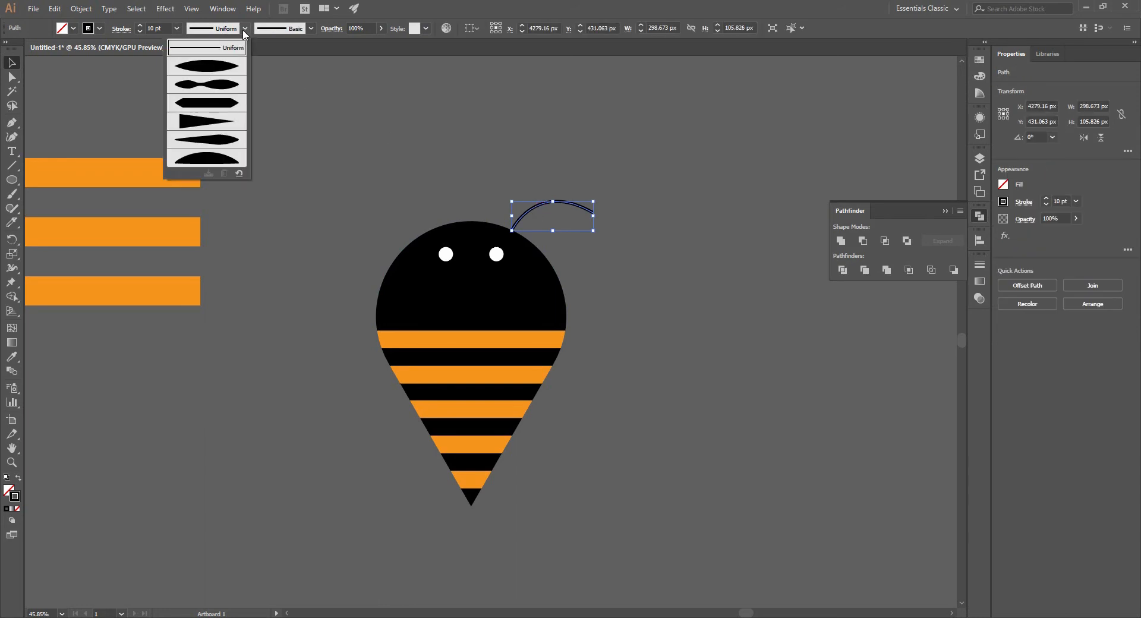
click(217, 141)
click(651, 186)
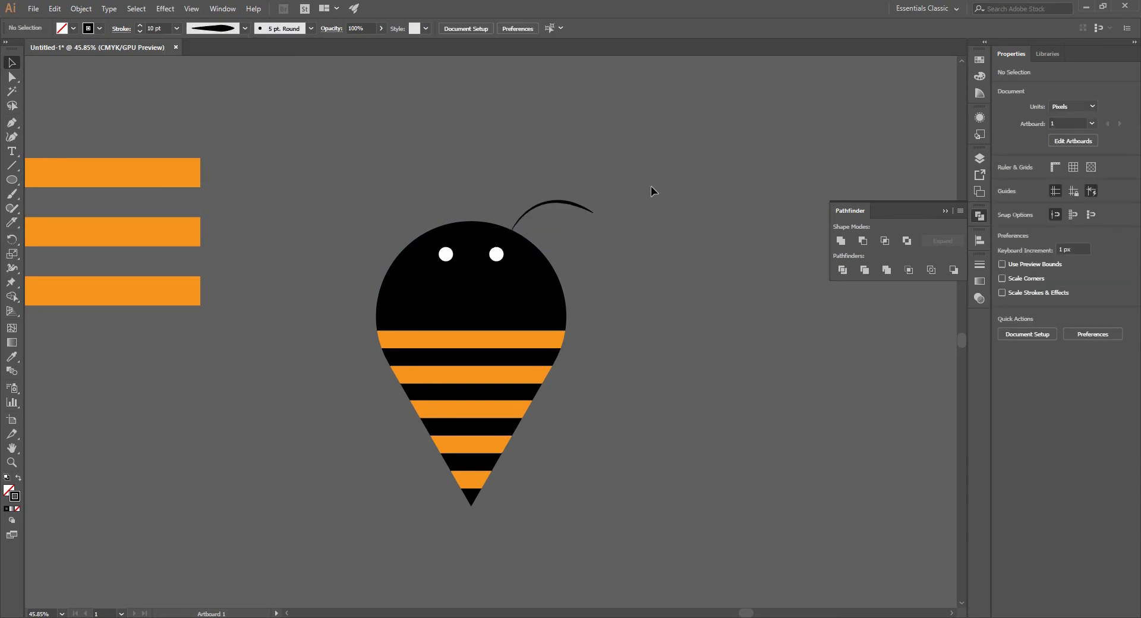
click(244, 29)
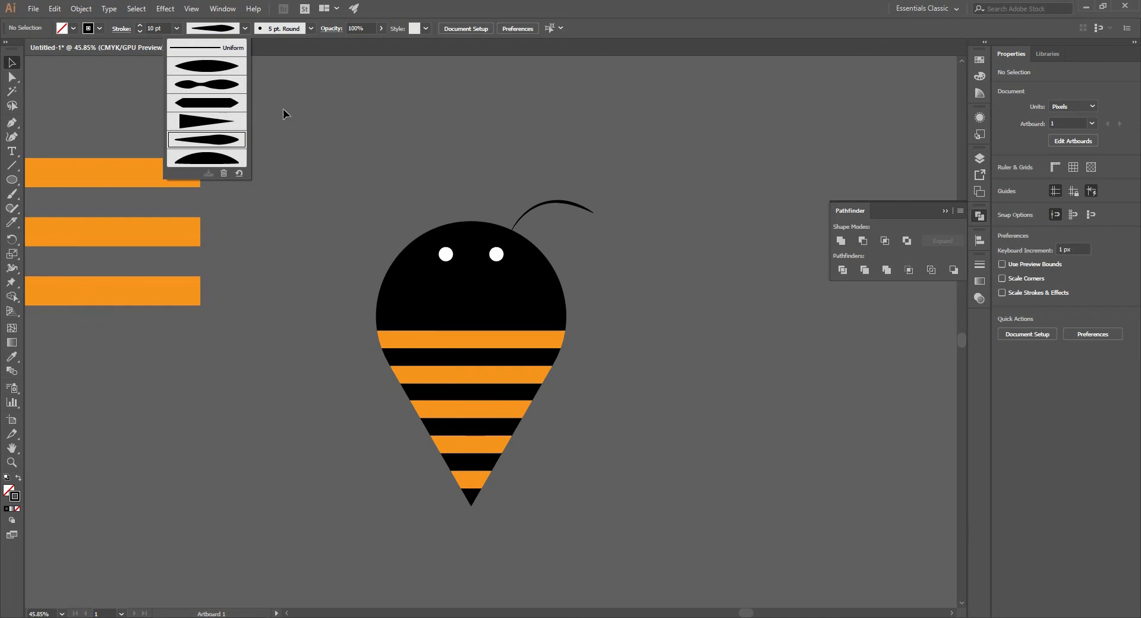
click(10, 123)
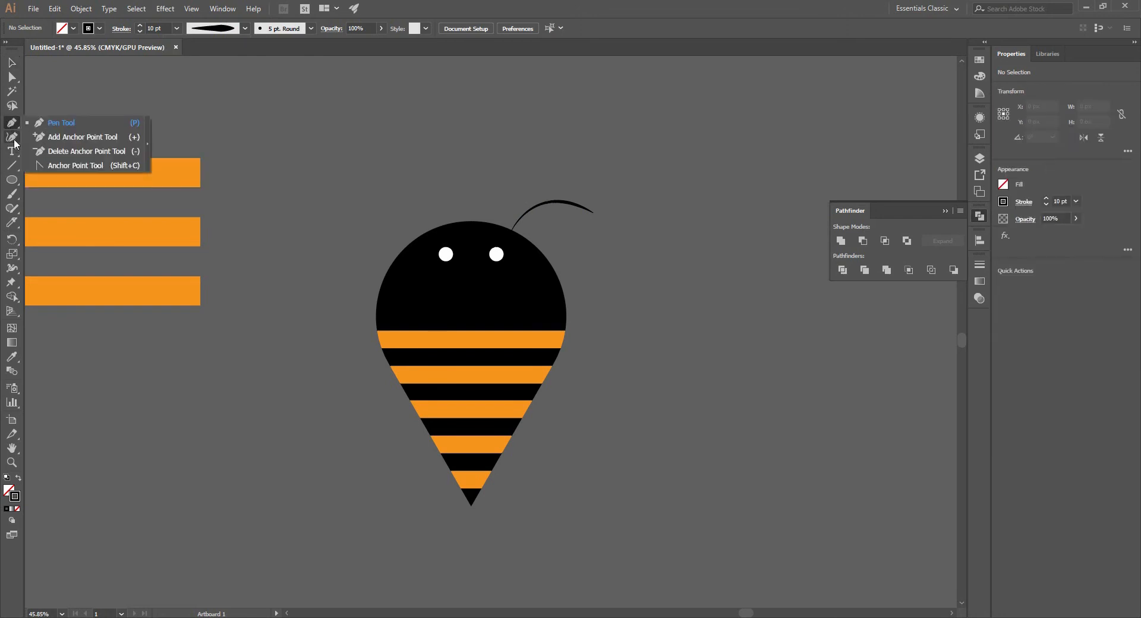
click(13, 139)
click(14, 122)
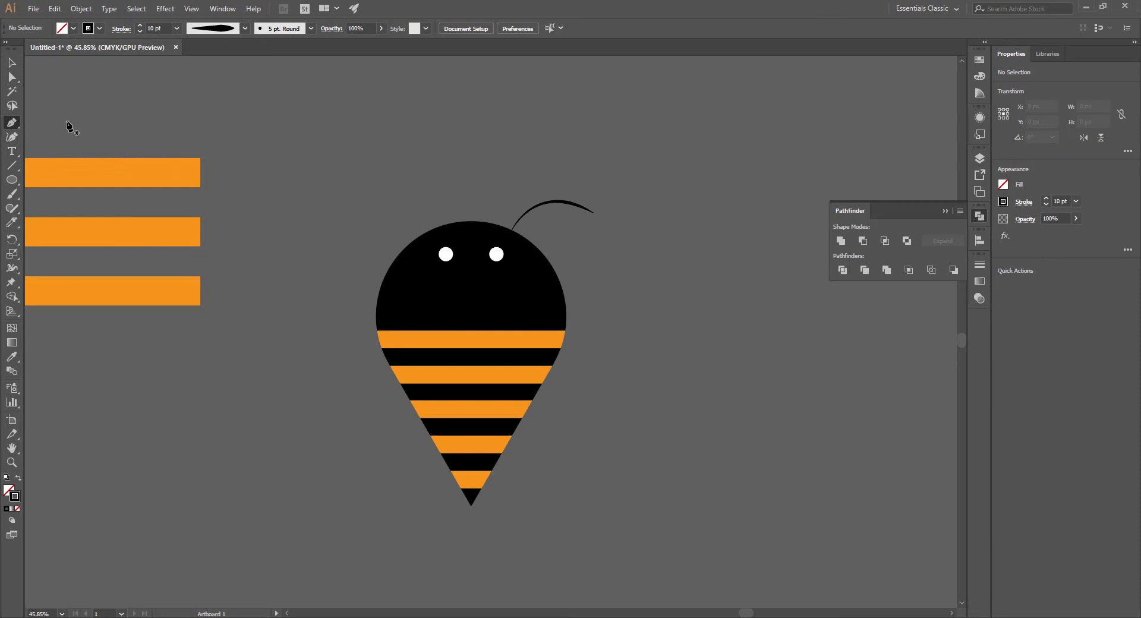
Widen the antenna stroke at its outer end to about 32 px with the Width tool
key(shift+w)
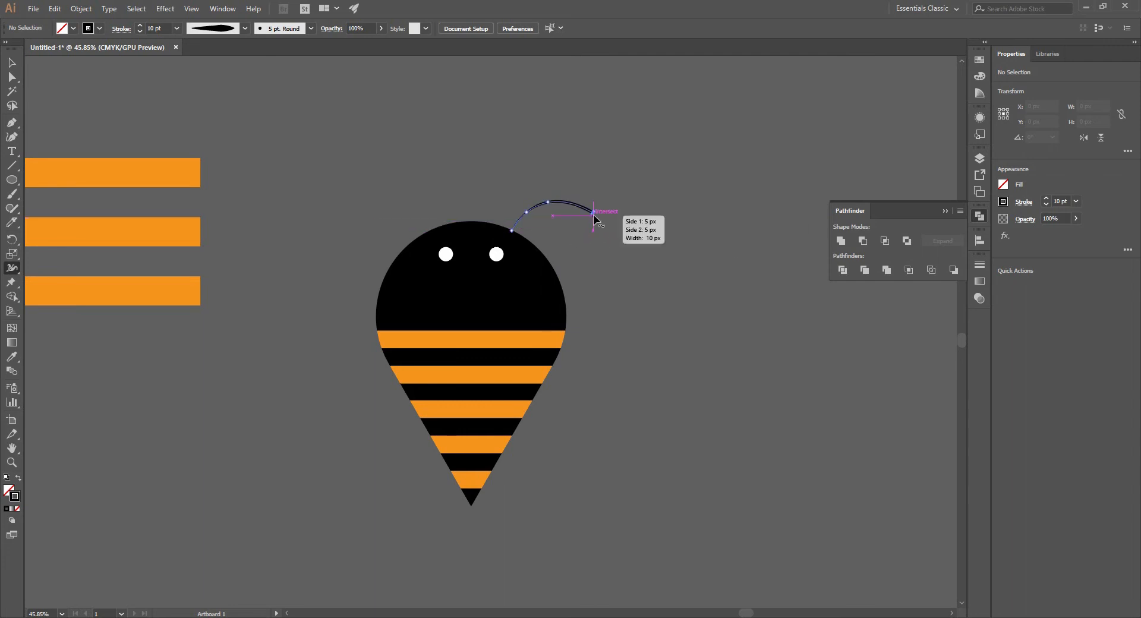
key(z)
drag(599, 240, 784, 321)
drag(631, 251, 668, 349)
key(v)
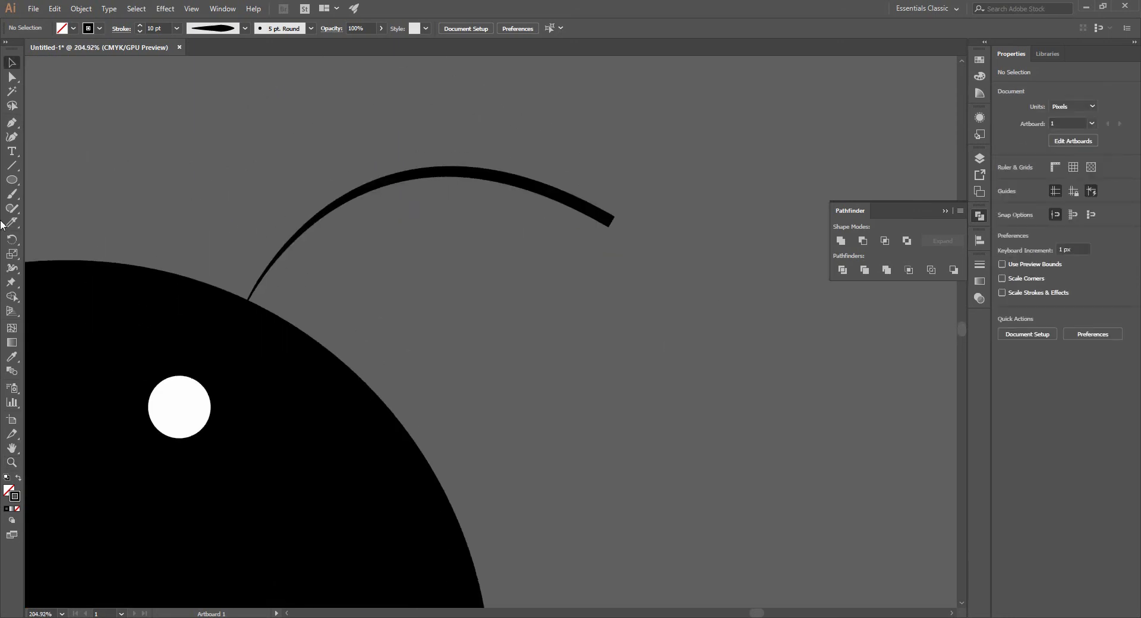
click(12, 268)
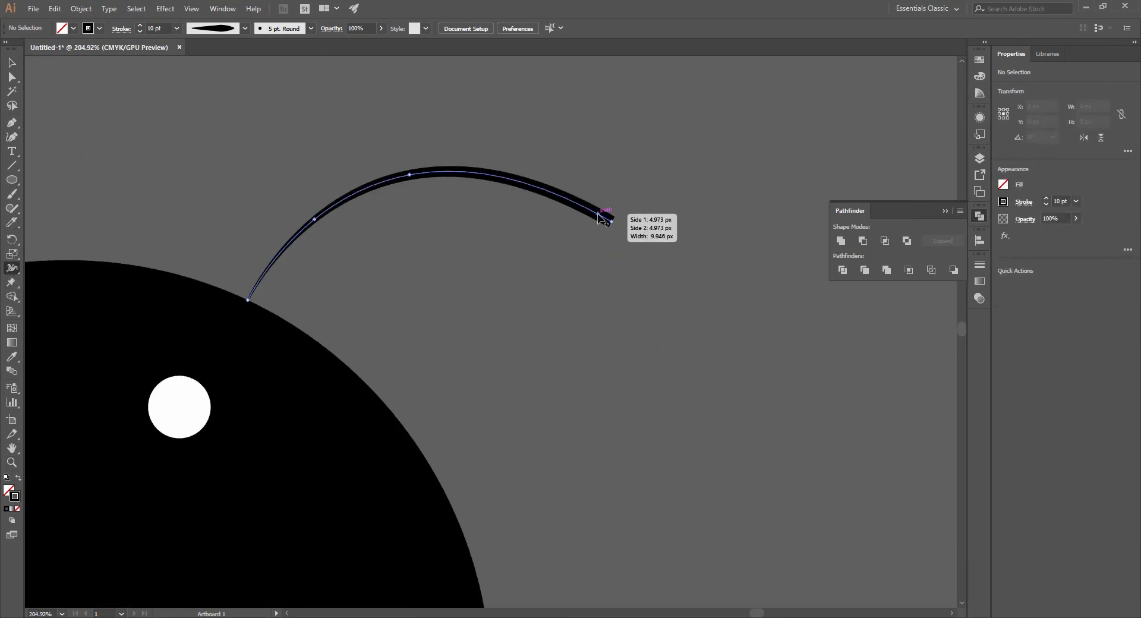
mouse_move(618, 224)
mouse_down()
mouse_move(623, 245)
mouse_move(635, 202)
mouse_move(660, 211)
mouse_move(638, 230)
mouse_move(617, 212)
mouse_move(625, 200)
mouse_up()
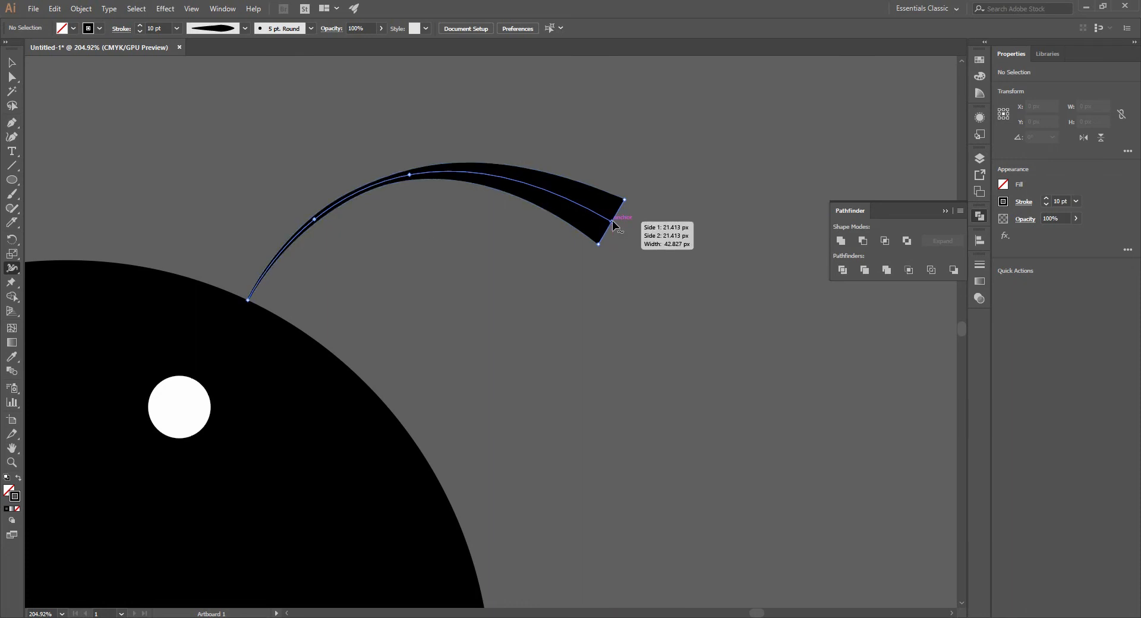
drag(624, 200, 637, 216)
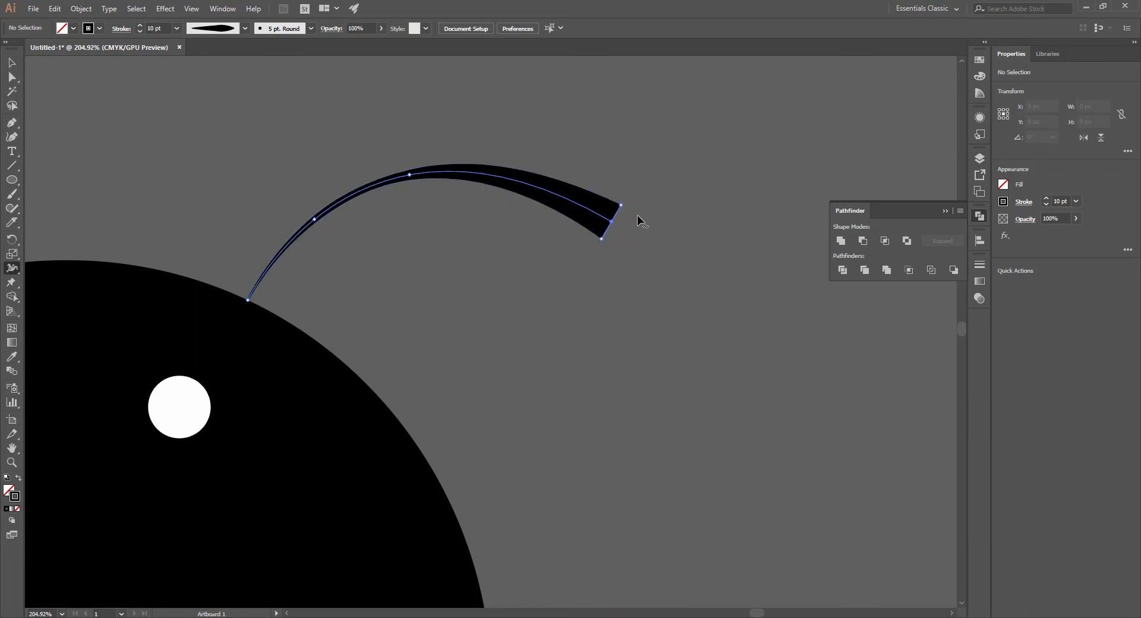
click(245, 28)
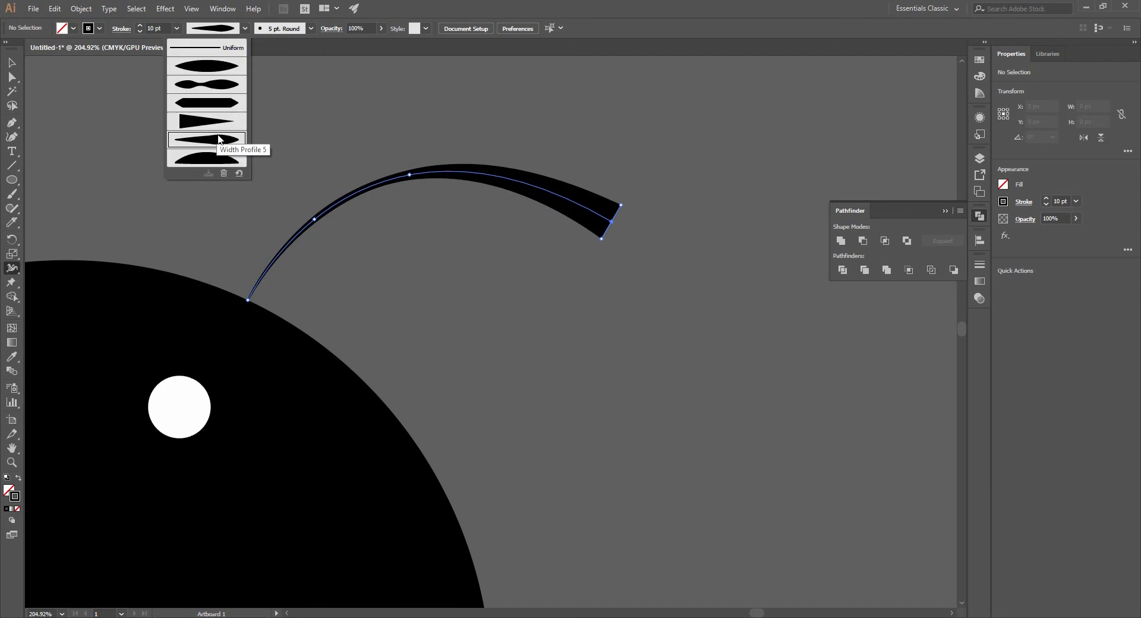
click(401, 134)
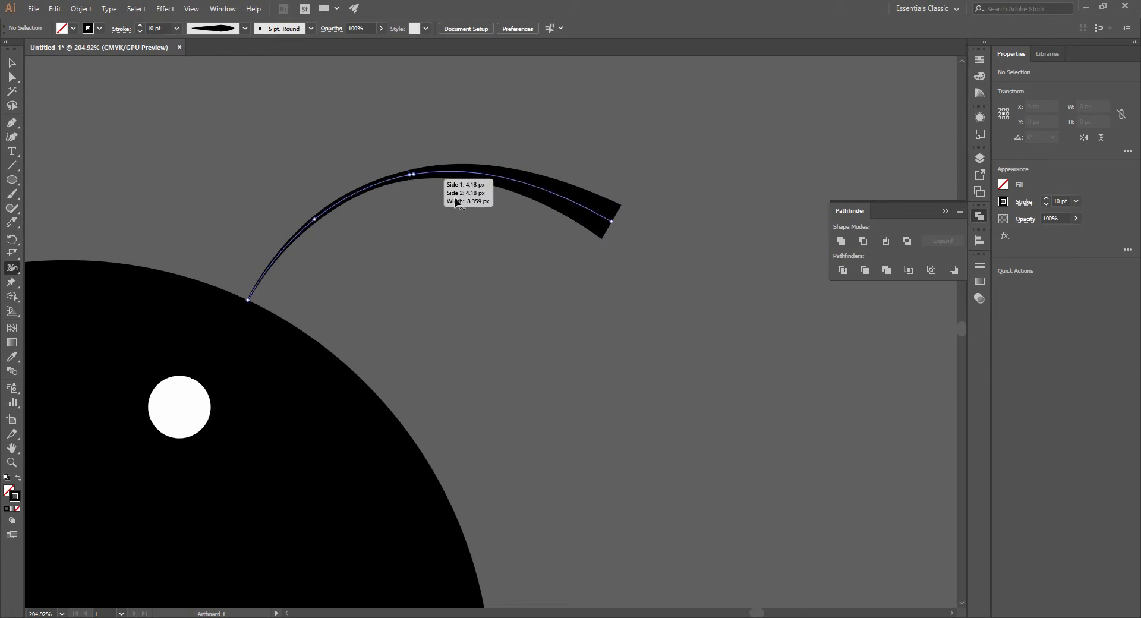
key(v)
drag(512, 183, 474, 215)
click(573, 396)
key(z)
drag(580, 364, 475, 263)
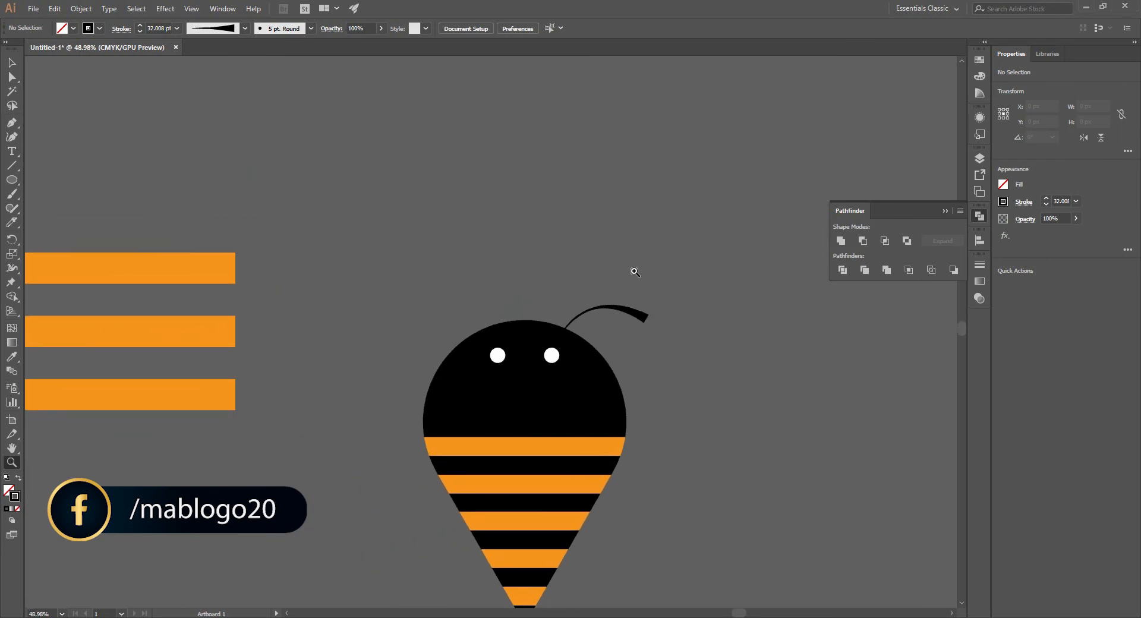
key(v)
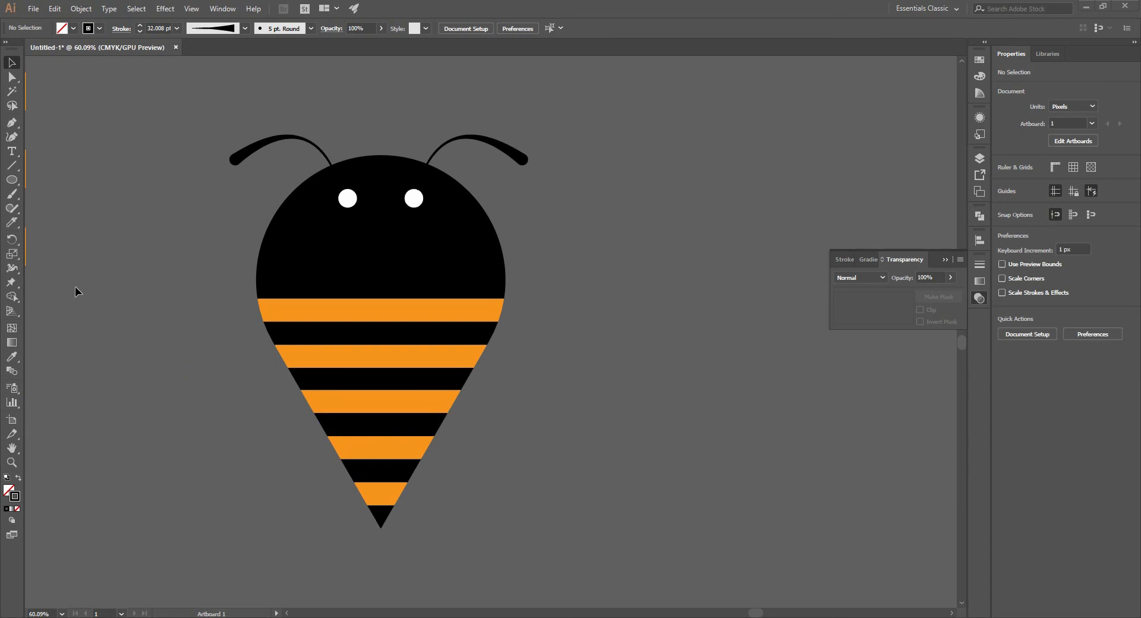
Ungroup the bee logo and delete the white eyes from the head
drag(12, 179, 47, 224)
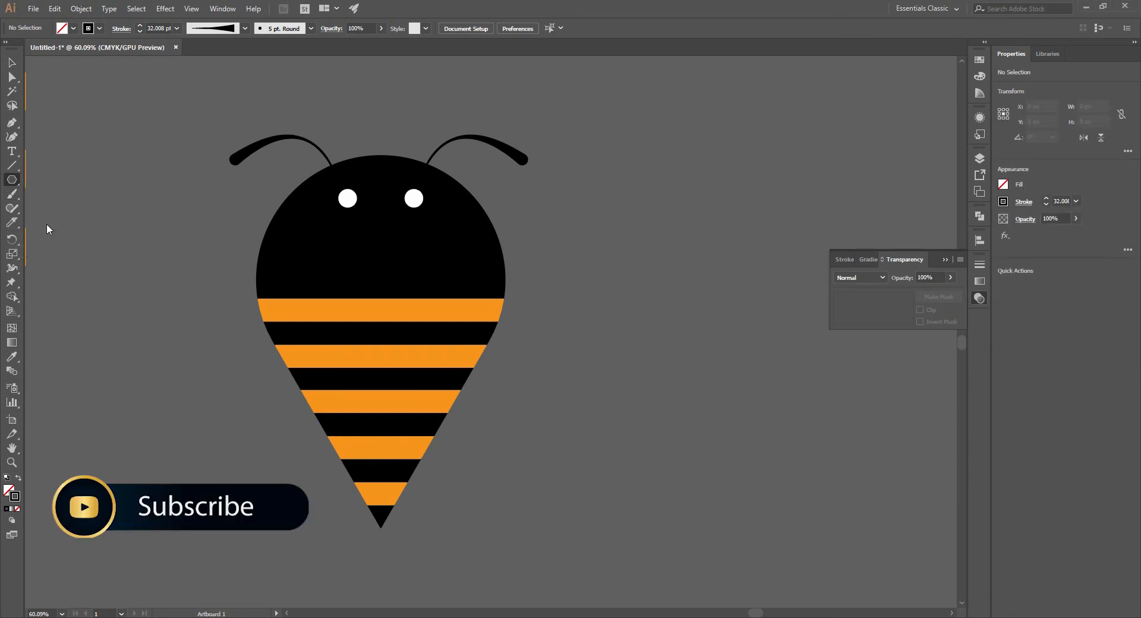
key(z)
drag(579, 299, 496, 272)
drag(496, 272, 488, 313)
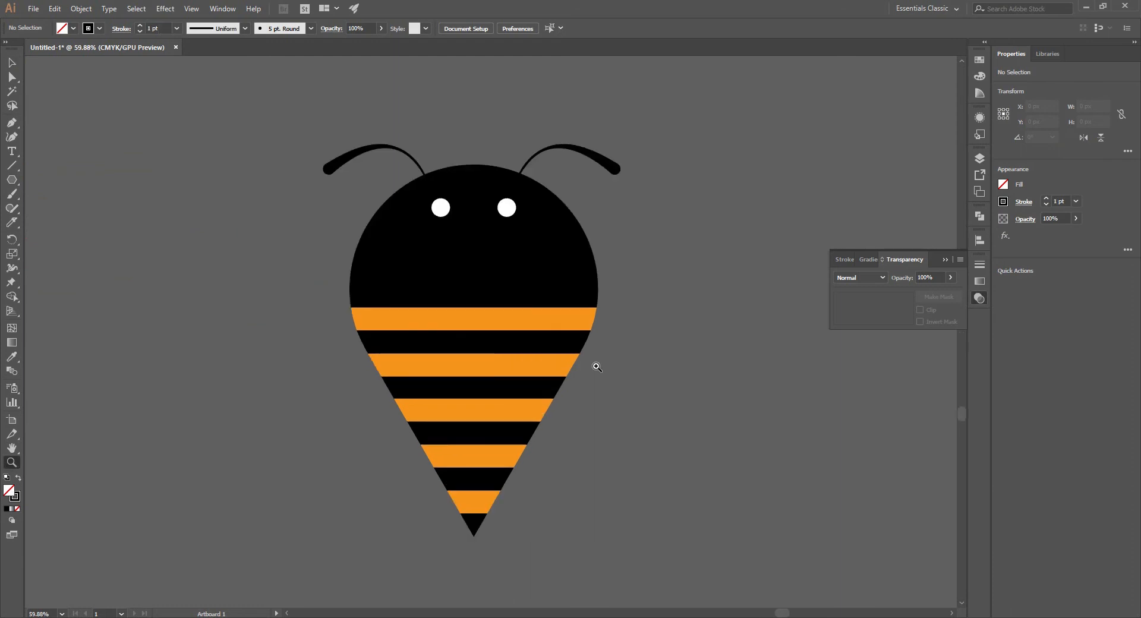
key(v)
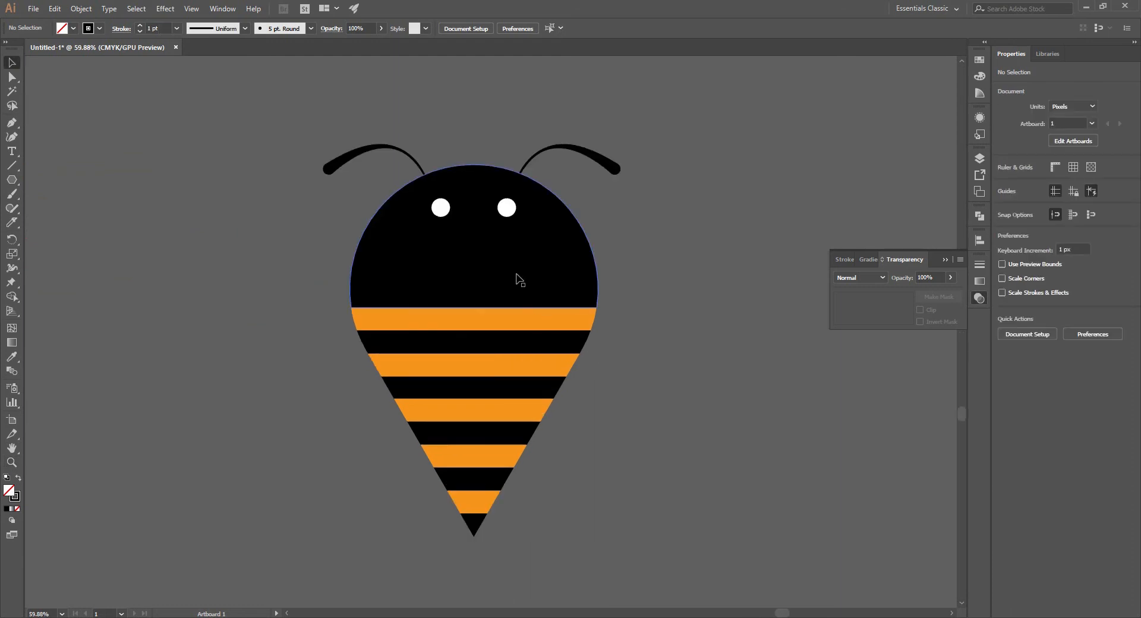
click(507, 210)
click(1085, 386)
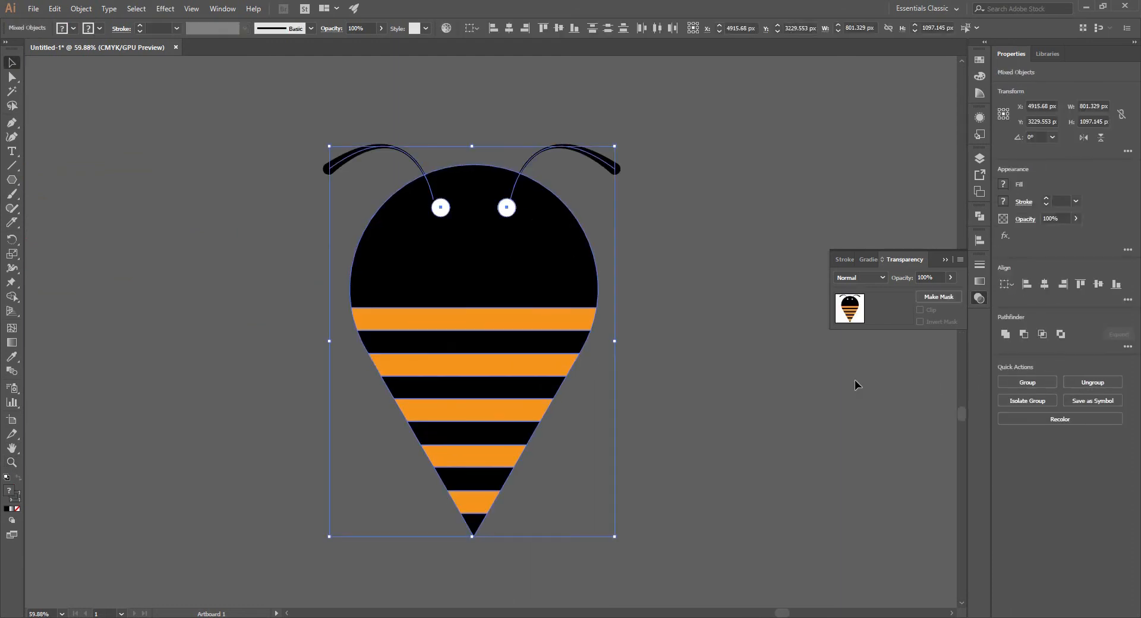
click(854, 381)
click(507, 209)
key(Delete)
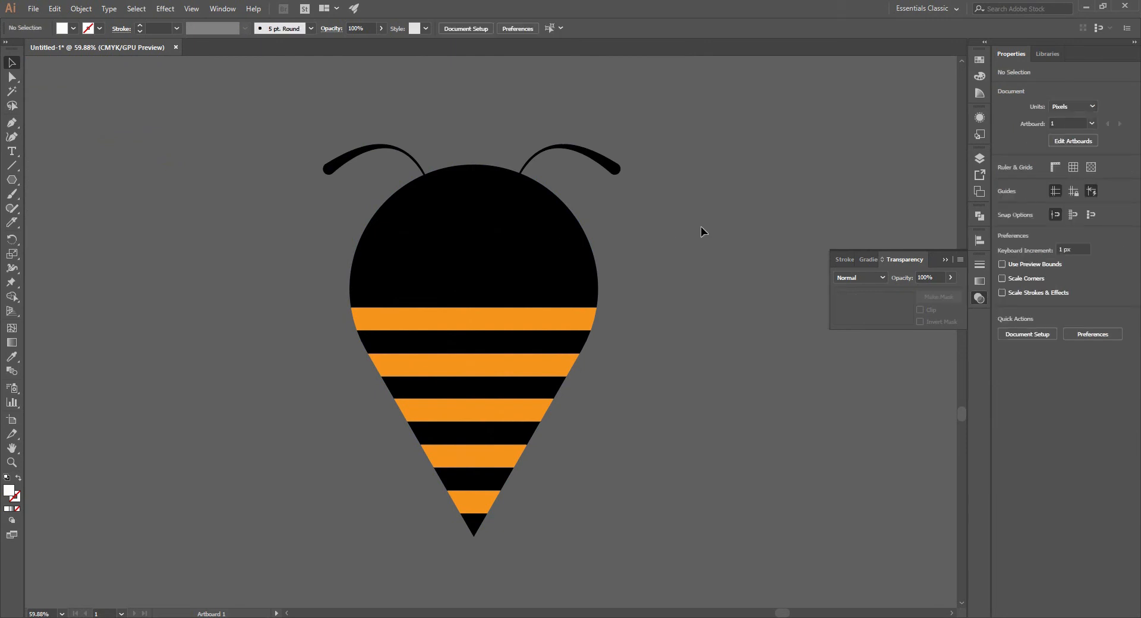
Group the two antennae and move the group clear of the bee, up and to the left of the head
scroll(637, 211, up, 3)
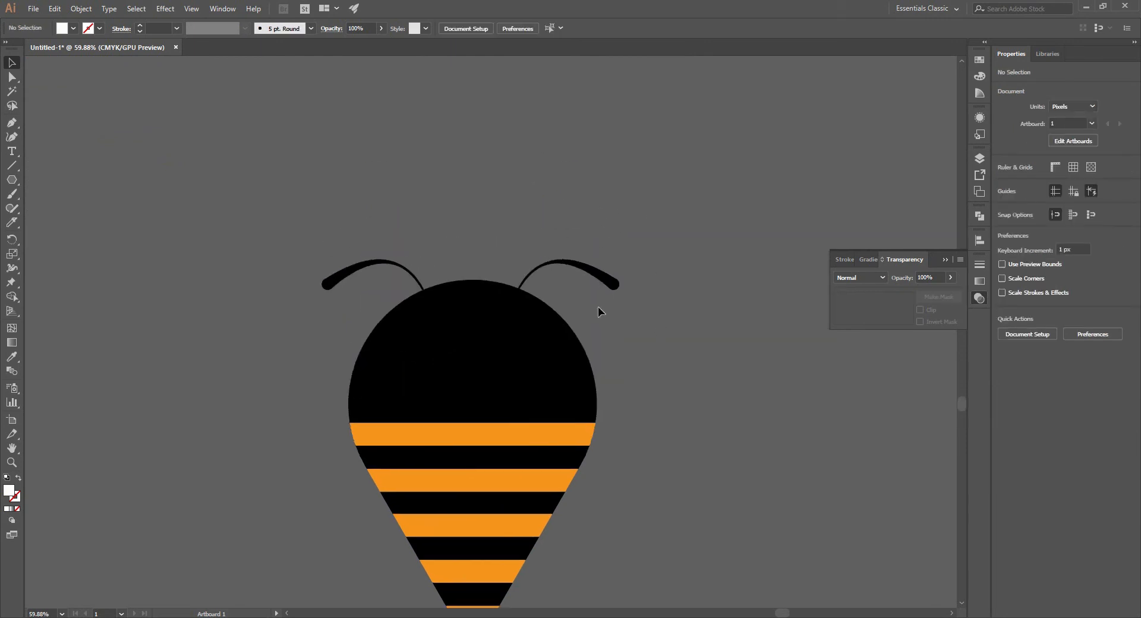
click(555, 264)
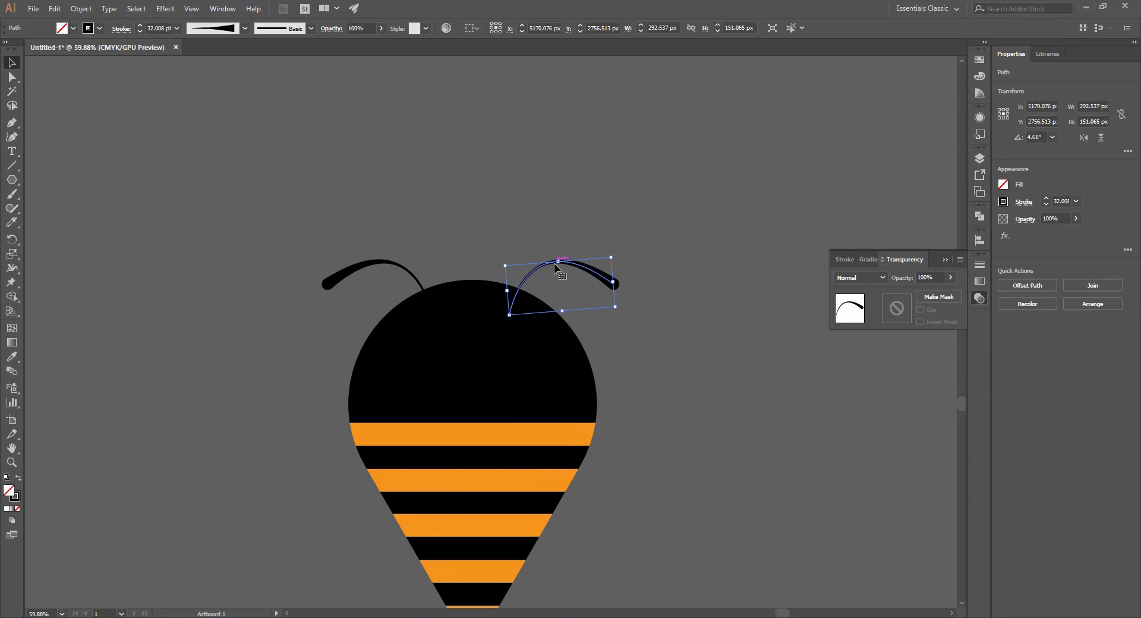
shift+click(355, 267)
click(1092, 382)
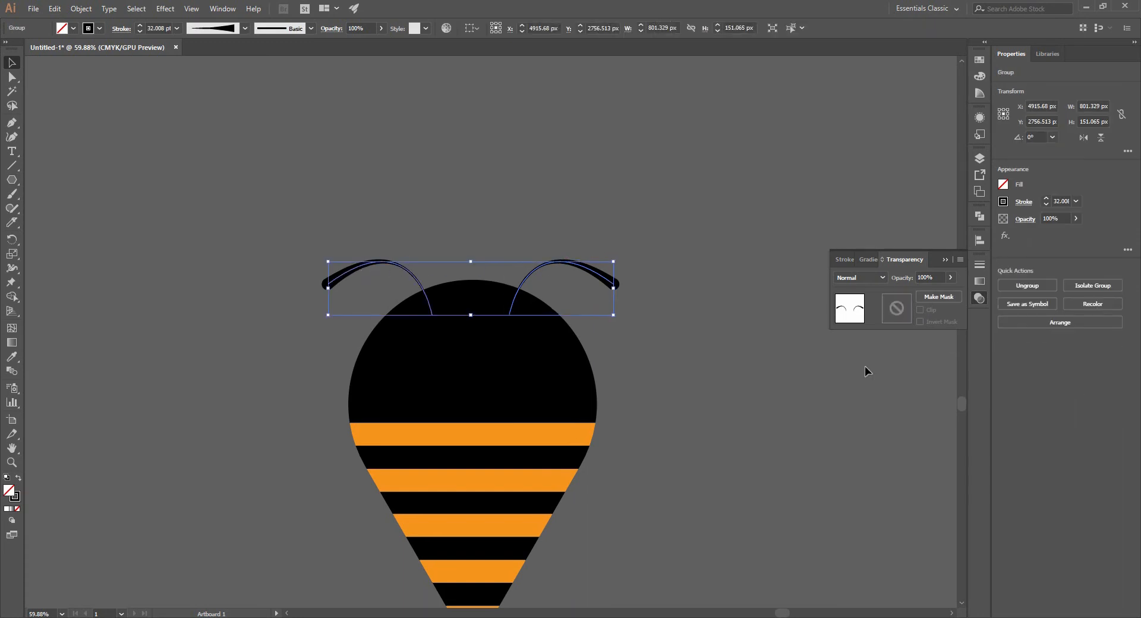
drag(537, 275, 212, 128)
click(232, 209)
Draw a rectangle about 721 by 339 px over the top of the head and give it a black fill without stroke
click(4, 182)
click(5, 182)
click(119, 209)
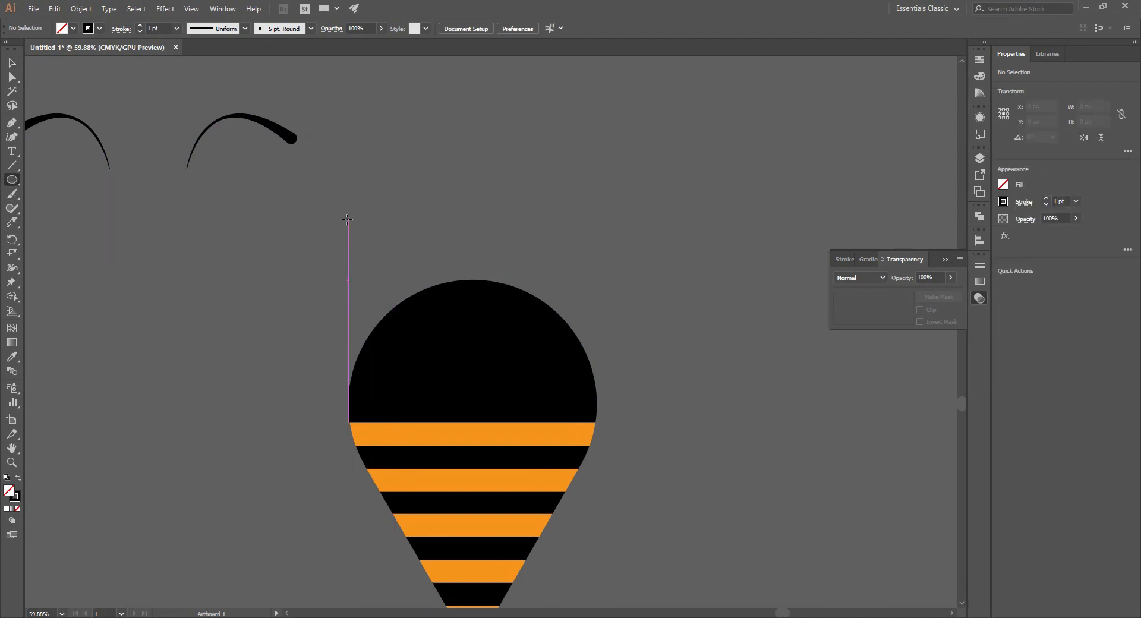
click(13, 181)
click(45, 196)
drag(331, 218, 586, 337)
click(13, 182)
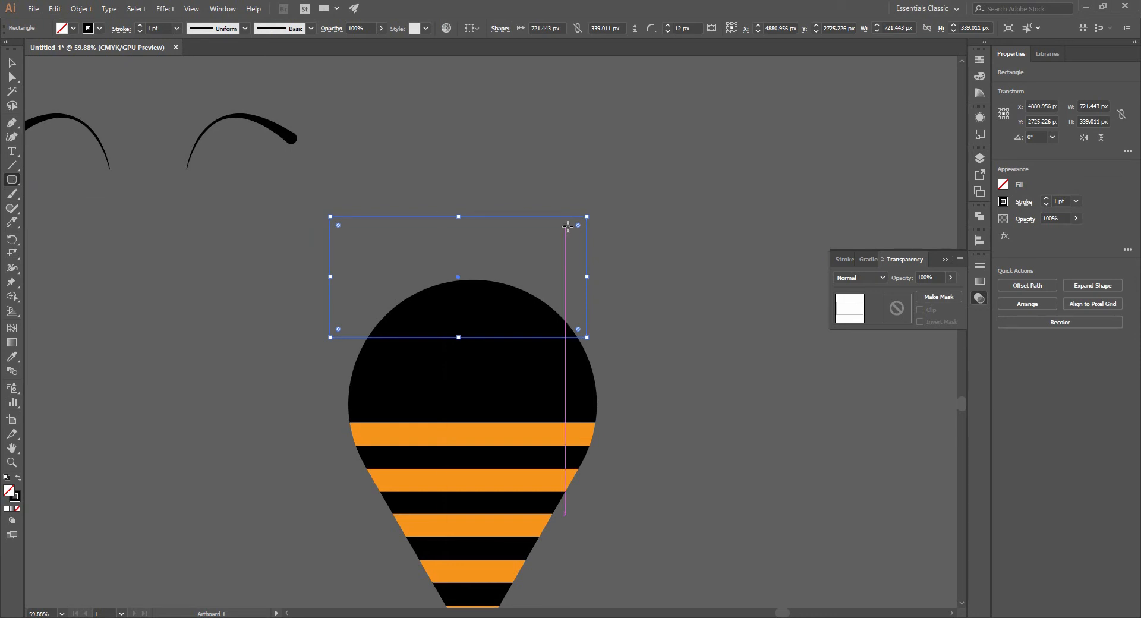
key(v)
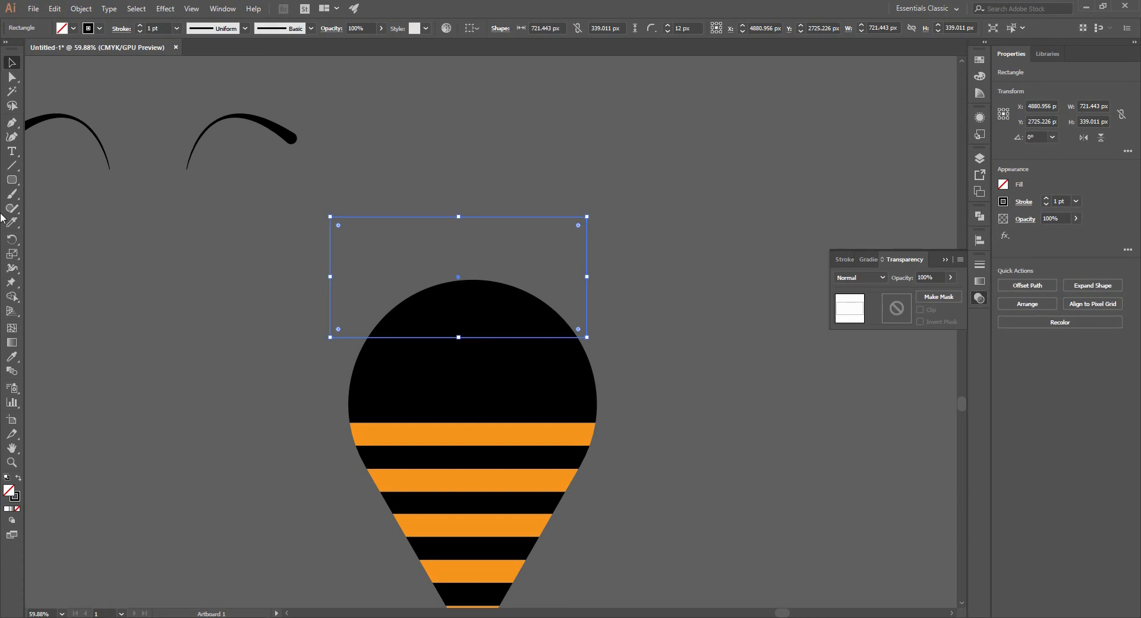
click(18, 479)
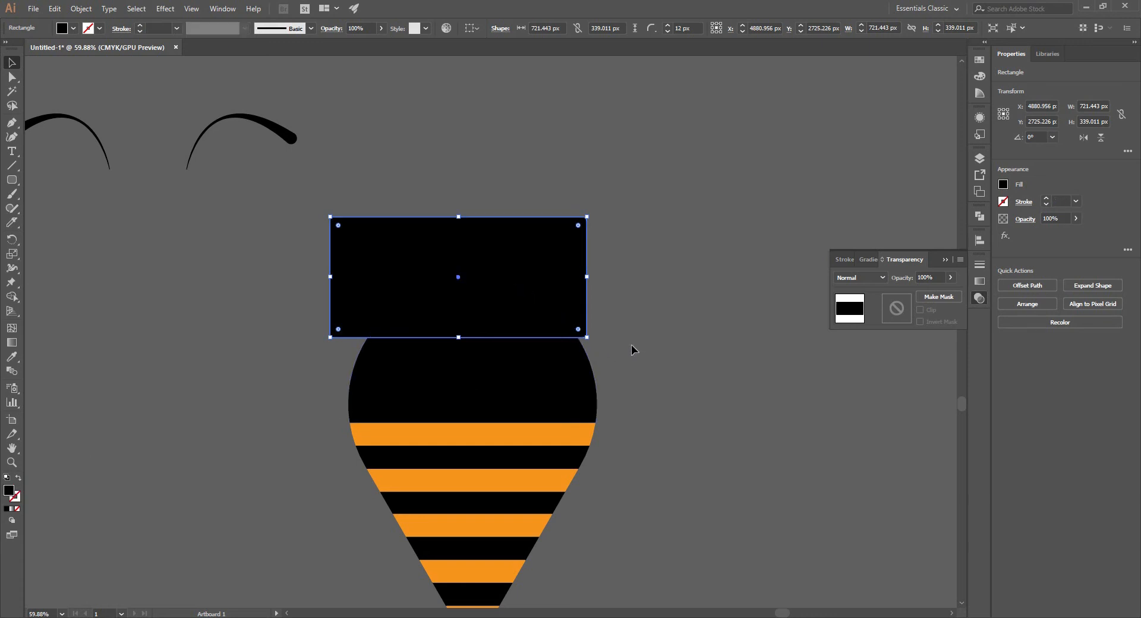
Nudge the black rectangle 20 px to the right
key(Right)
key(Right)
key(Right)
key(Right)
key(Right)
key(Right)
key(Right)
key(Right)
key(Right)
key(Right)
key(Right)
key(Right)
key(Right)
key(Right)
key(Right)
key(Right)
key(Right)
key(Right)
key(Right)
key(Right)
key(Left)
key(Left)
key(Left)
key(Left)
key(Left)
key(Left)
key(Left)
key(Left)
key(Left)
key(Left)
key(Left)
key(Left)
key(Left)
key(Left)
key(Left)
key(Left)
key(Left)
key(Left)
key(Left)
key(Left)
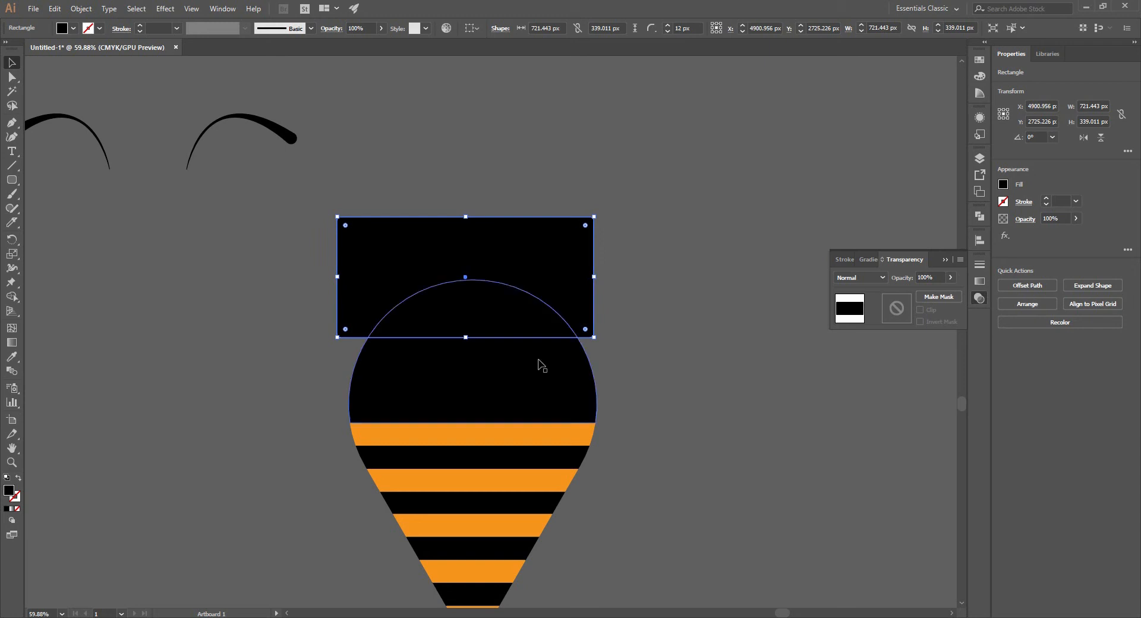
Align the black rectangle and the striped pin on their horizontal centres
click(518, 380)
shift+click(502, 262)
click(1044, 284)
click(759, 355)
Scale the black rectangle down proportionally about its centre to about 615 by 289 px
click(562, 318)
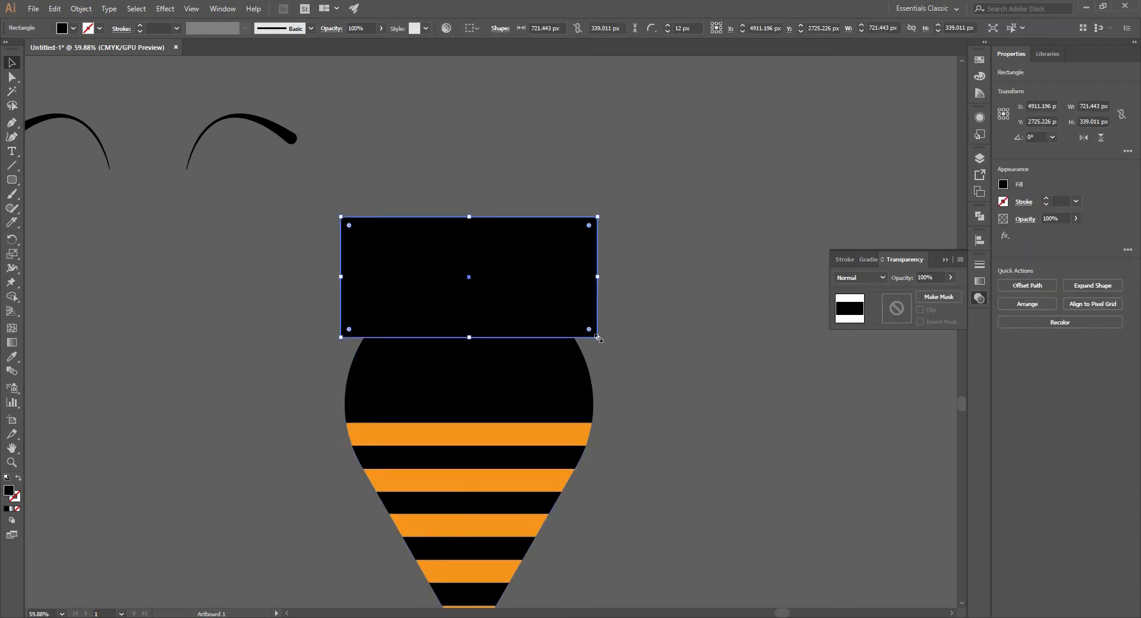
drag(598, 337, 578, 328)
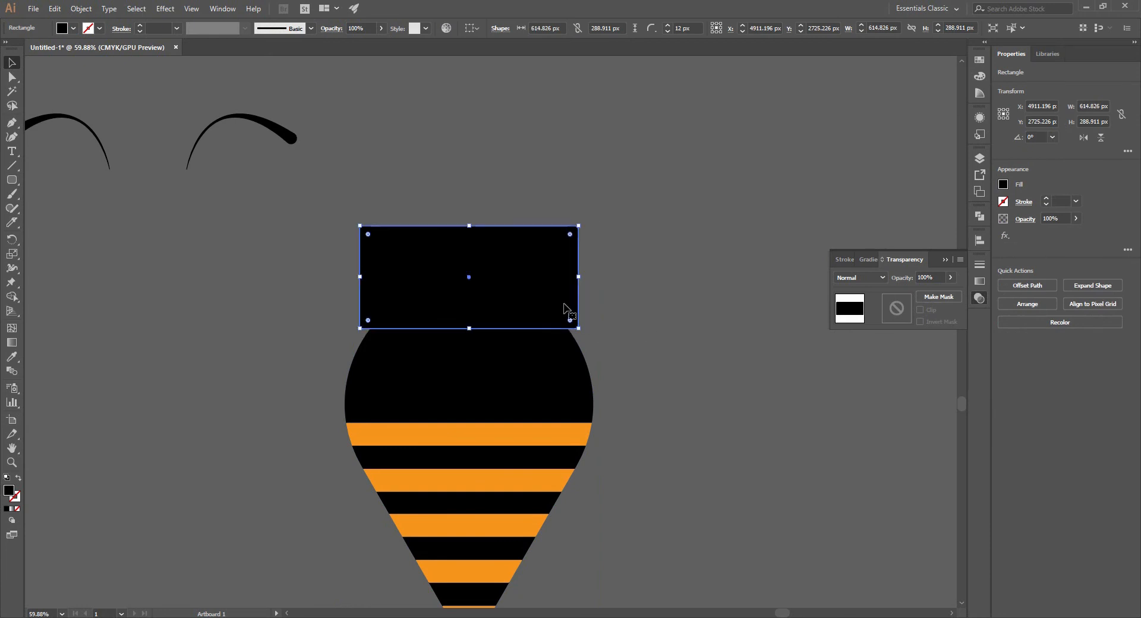
Round all corners of the black rectangle to the maximum radius of about 144 px, giving it a capsule shape
drag(570, 235, 475, 280)
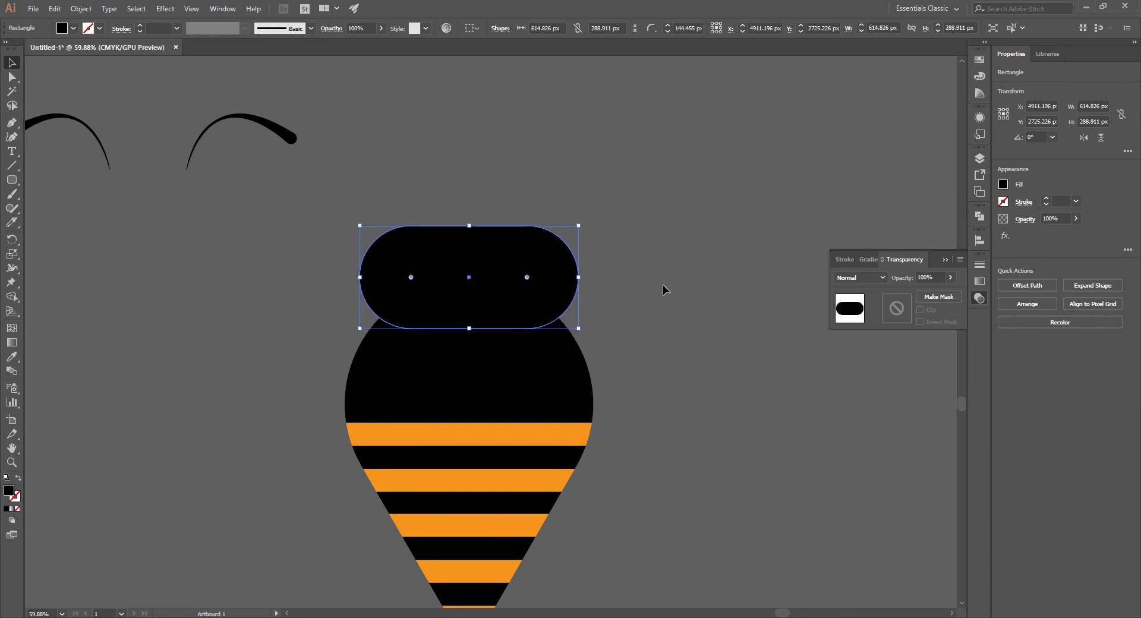
click(690, 279)
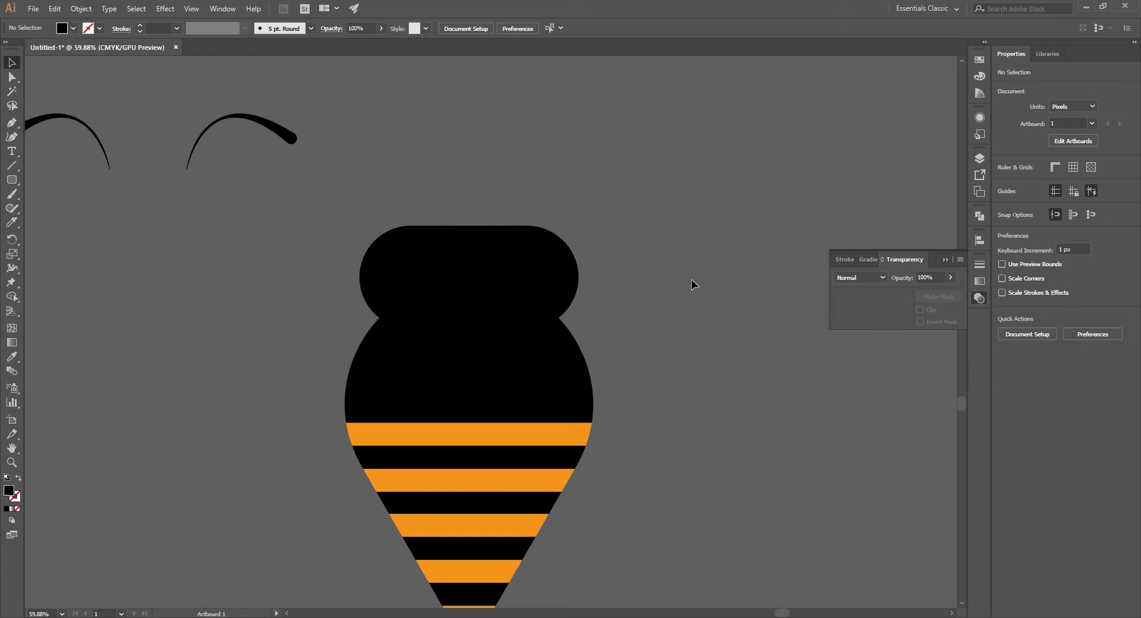
click(517, 290)
click(802, 357)
drag(707, 451, 702, 348)
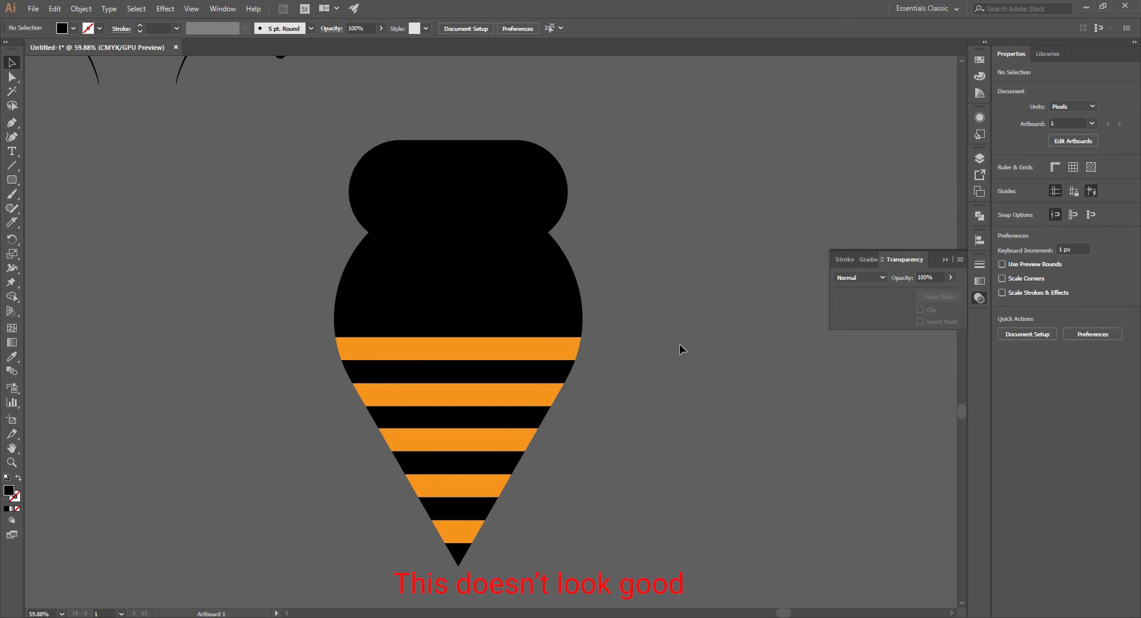
Delete the rounded rectangle and draw a black ellipse about 686 by 436 px over the top of the striped pin
click(474, 196)
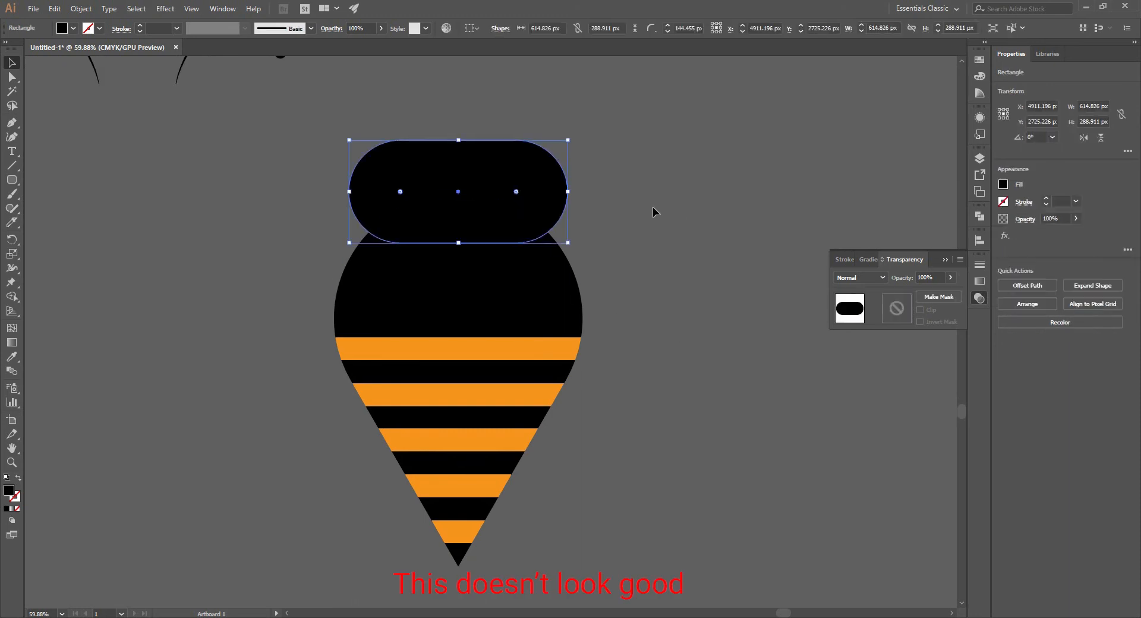
key(Delete)
drag(11, 180, 60, 209)
drag(337, 139, 579, 292)
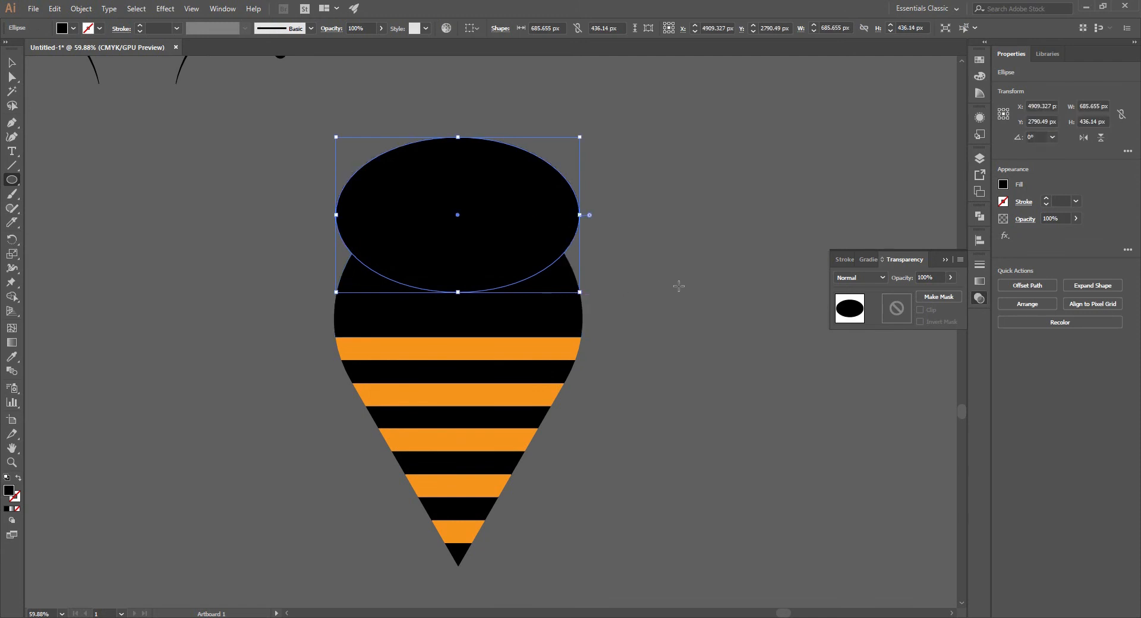
key(v)
click(700, 282)
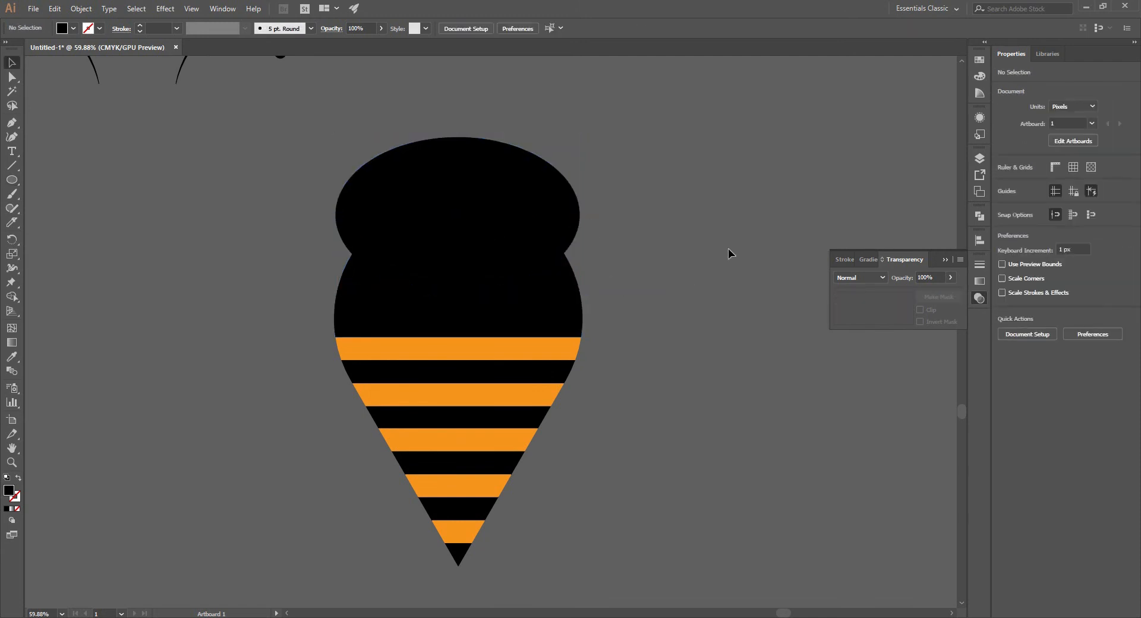
Move the black ellipse up about 60 px, and nudge it together with the striped pin 10 px up
drag(448, 224, 446, 203)
click(681, 291)
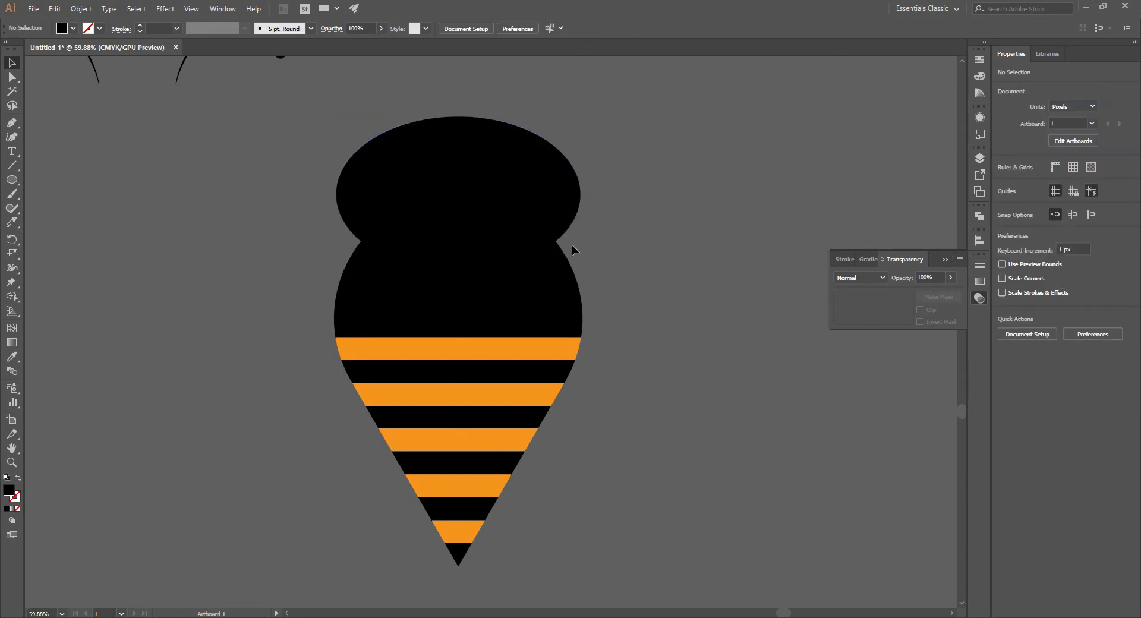
drag(232, 271, 577, 306)
key(shift+Up)
click(653, 291)
Align the black ellipse and the striped pin on their horizontal centres
drag(636, 176, 491, 347)
click(1044, 284)
click(758, 332)
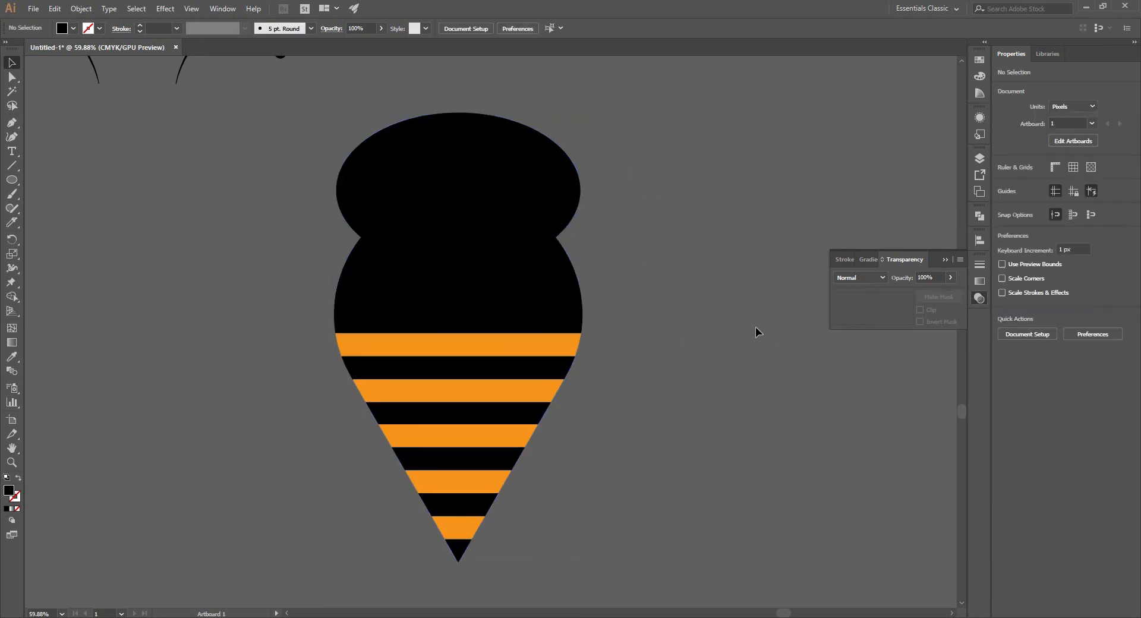
Scale the black ellipse down proportionally about its centre to about 523 by 333 px
click(543, 232)
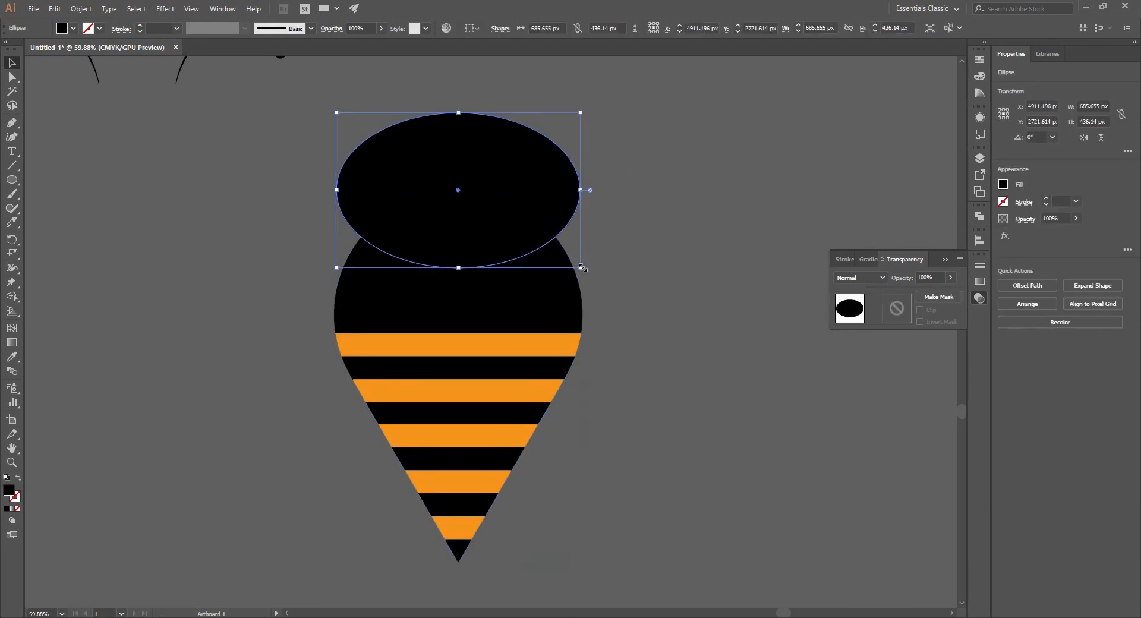
mouse_move(582, 268)
mouse_down()
mouse_move(597, 262)
mouse_move(564, 259)
mouse_up()
click(641, 277)
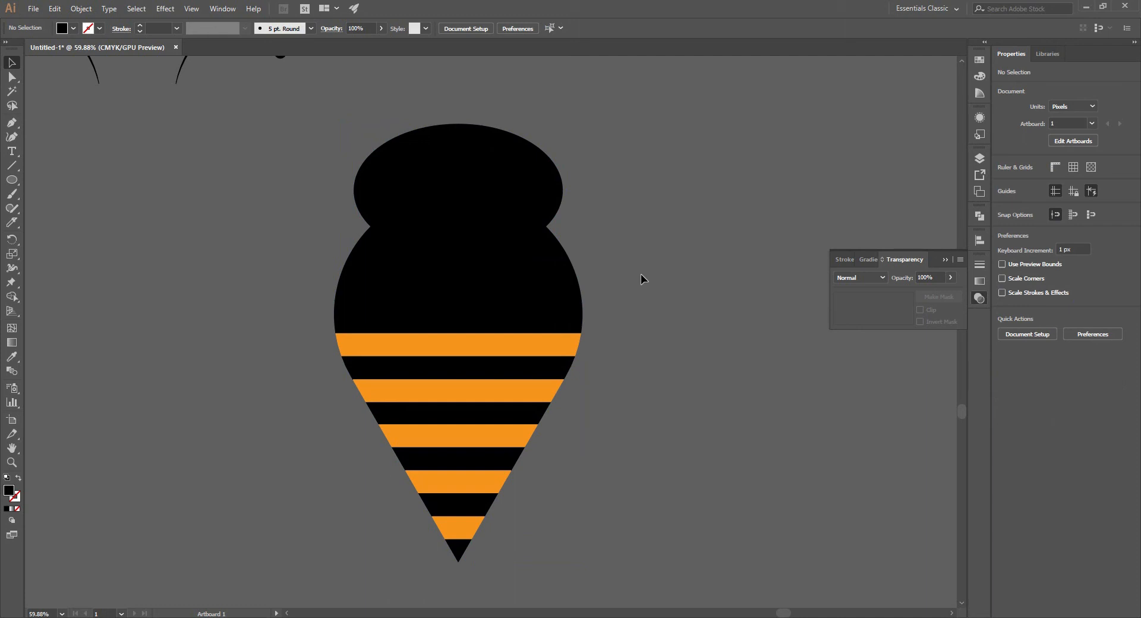
click(488, 193)
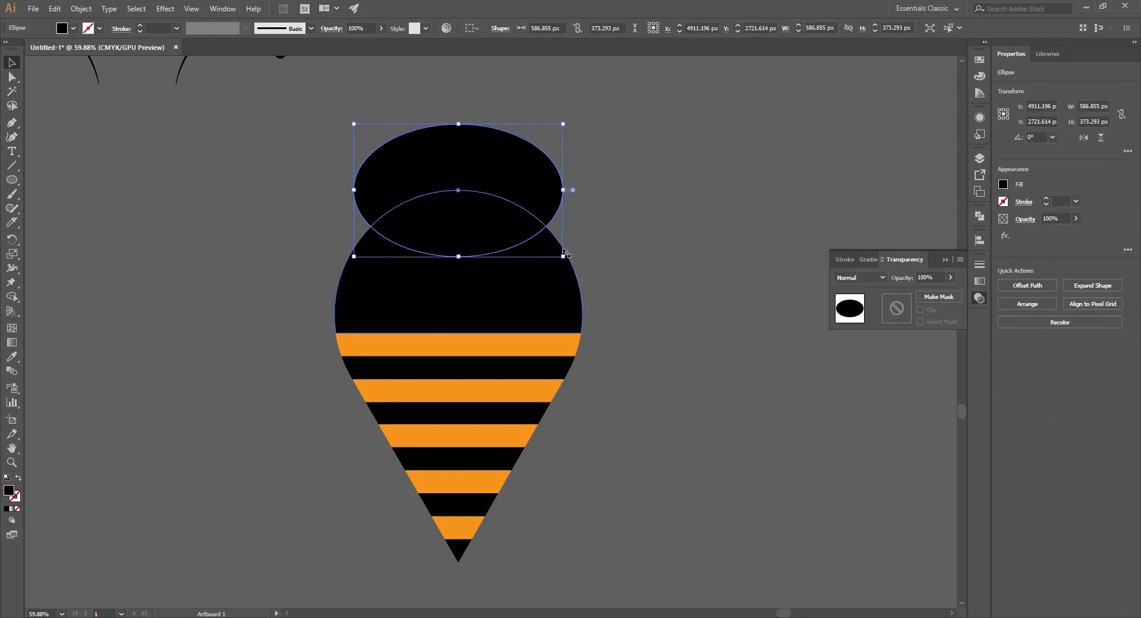
drag(564, 257, 552, 249)
click(682, 262)
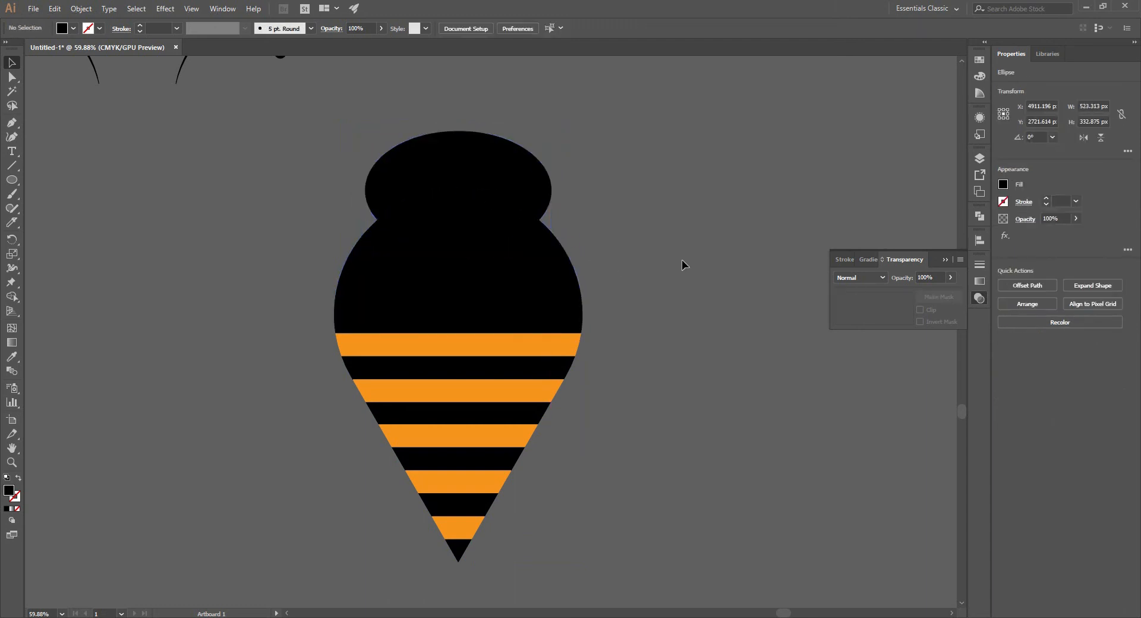
Nudge the black ellipse 30 px up so it sits higher on the striped pin
click(473, 184)
key(shift+Up)
key(shift+Up)
key(shift+Up)
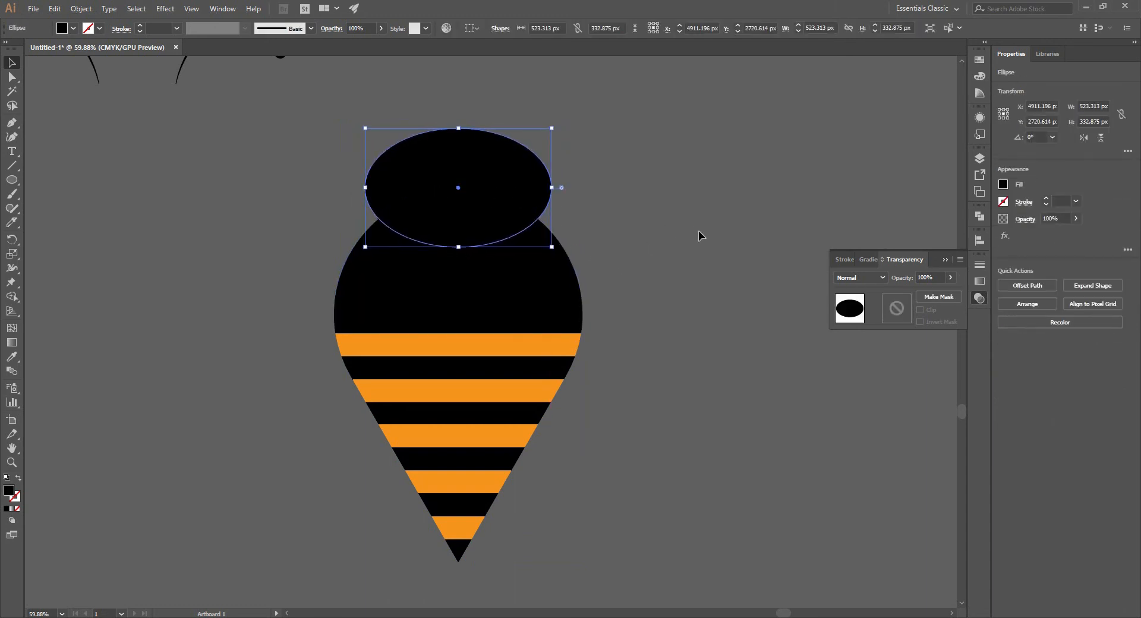
click(699, 232)
Move the pair of antennae onto the top of the elliptical head and lower them slightly so their ends meet it
key(z)
drag(701, 233, 523, 236)
key(v)
drag(486, 190, 605, 214)
click(731, 263)
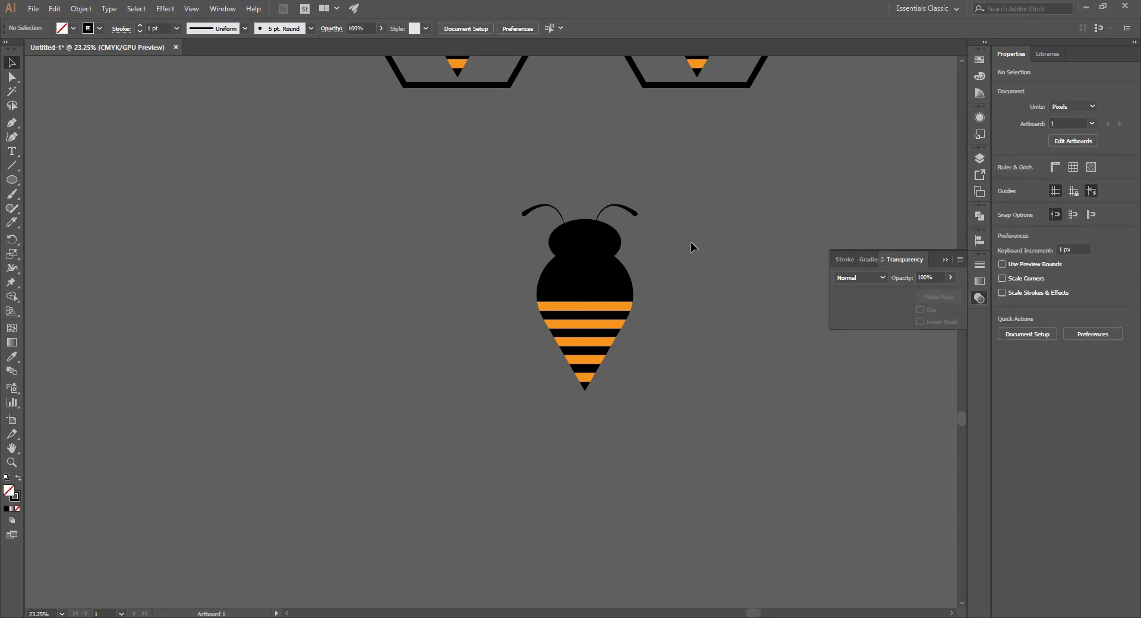
click(602, 216)
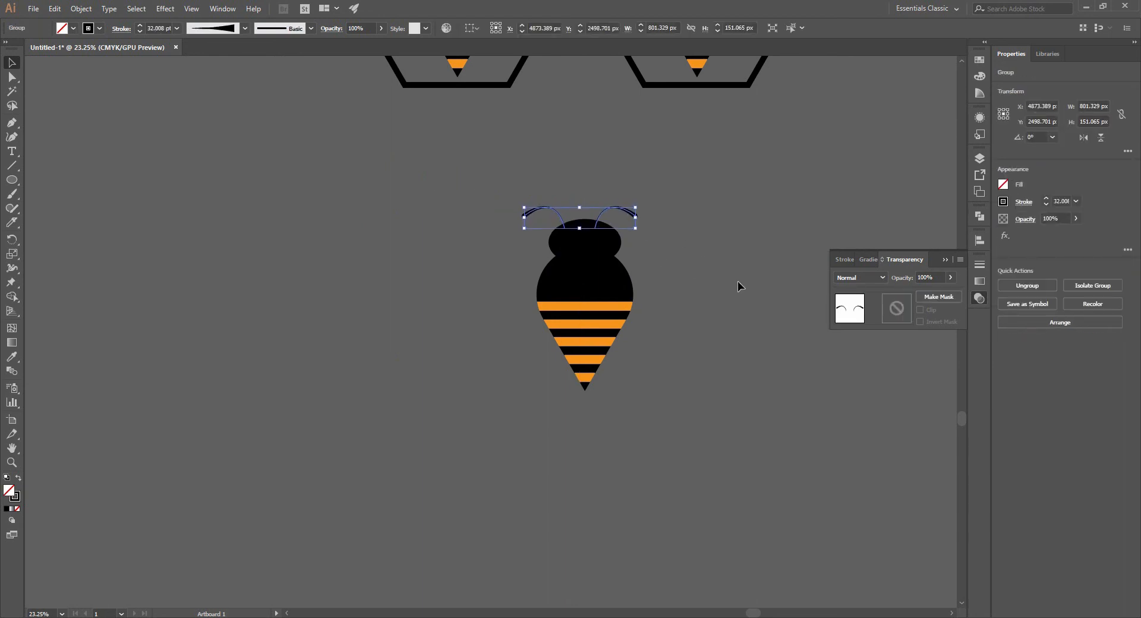
click(738, 281)
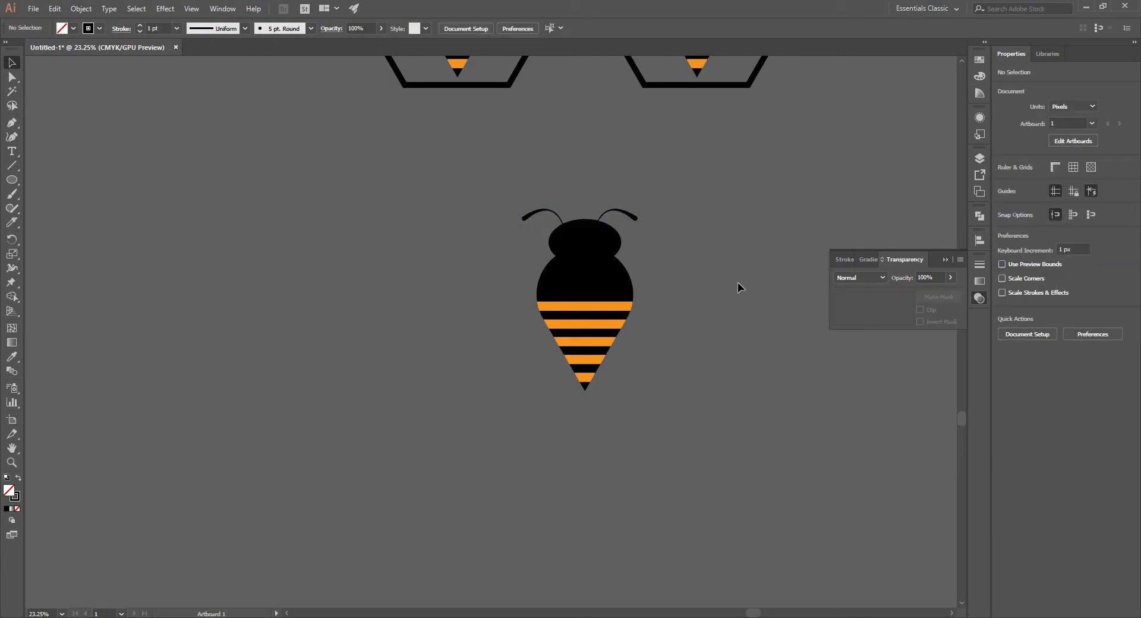
Duplicate the striped pin and offset the copy about 11 px straight up from the original
key(z)
drag(628, 263, 777, 331)
drag(661, 279, 753, 359)
key(v)
click(496, 326)
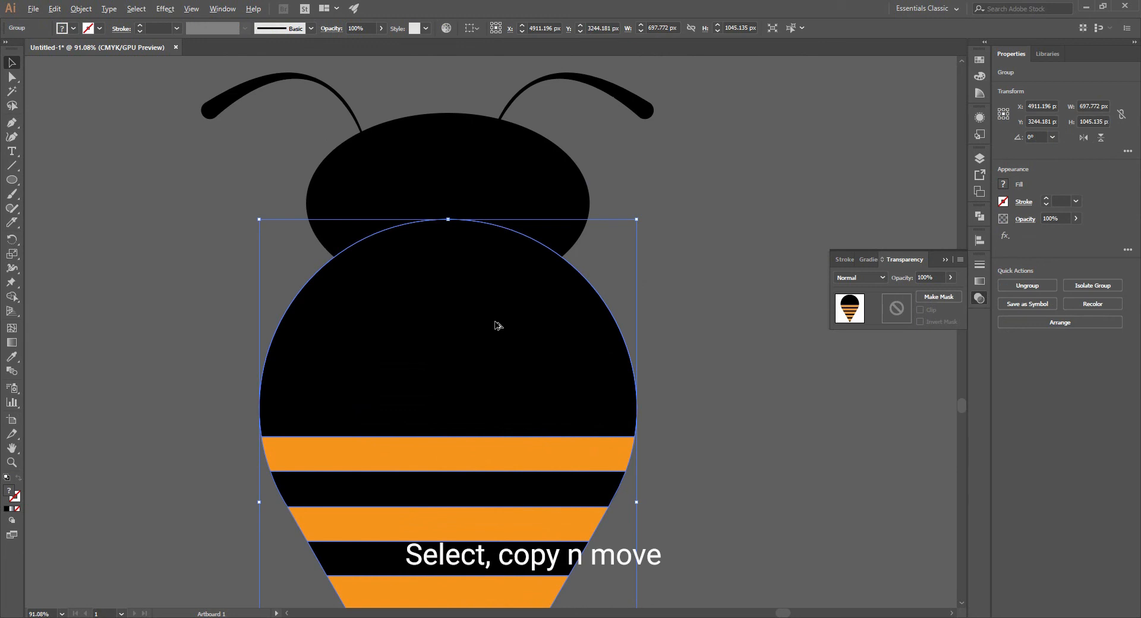
drag(497, 326, 498, 319)
Divide the head ellipse and the offset pin copy into separate pieces with Pathfinder Divide and ungroup the result
shift+click(497, 178)
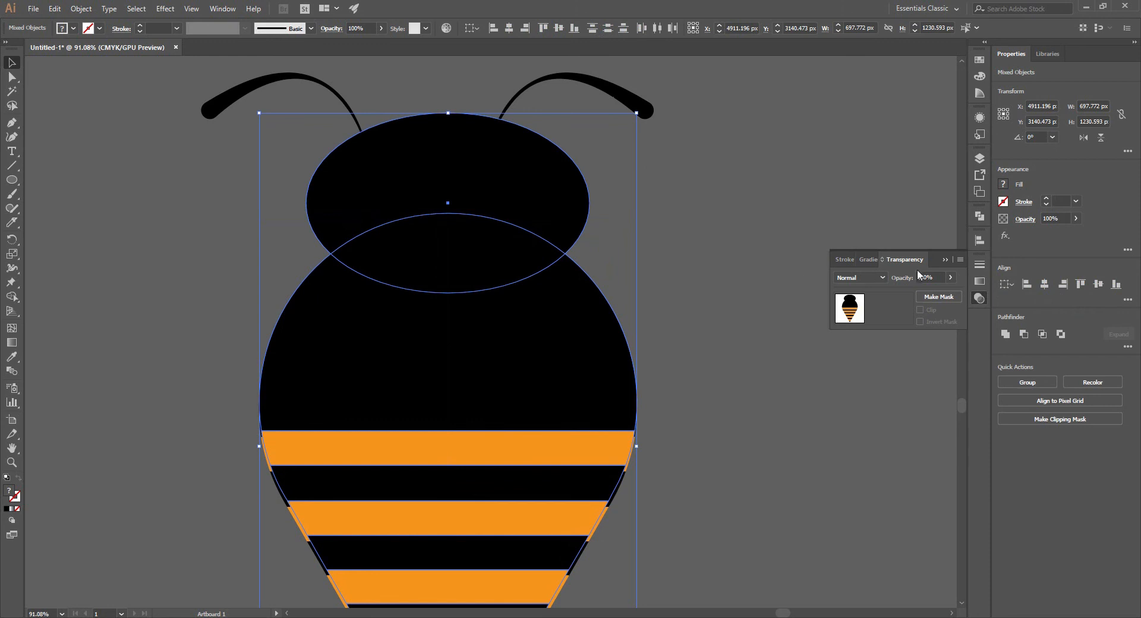
click(979, 242)
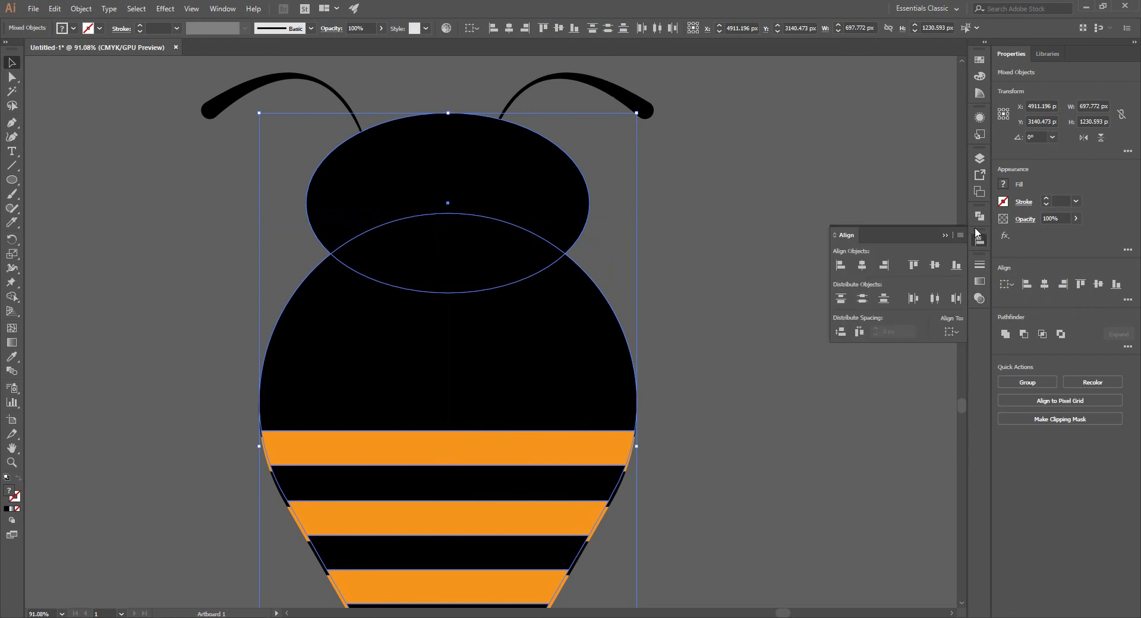
click(979, 191)
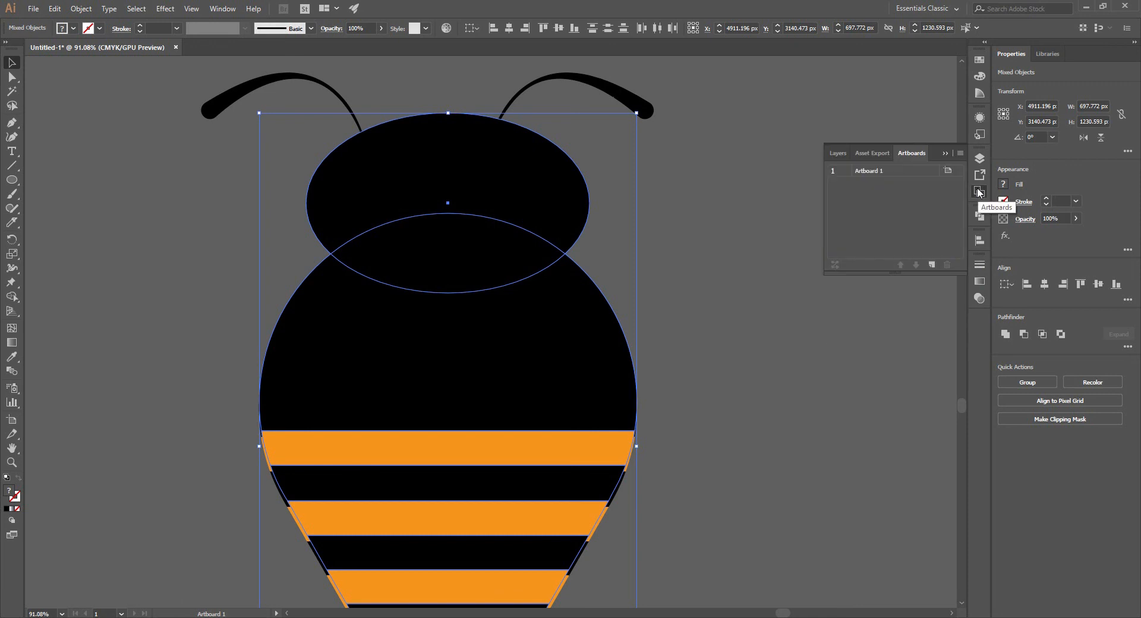
click(979, 264)
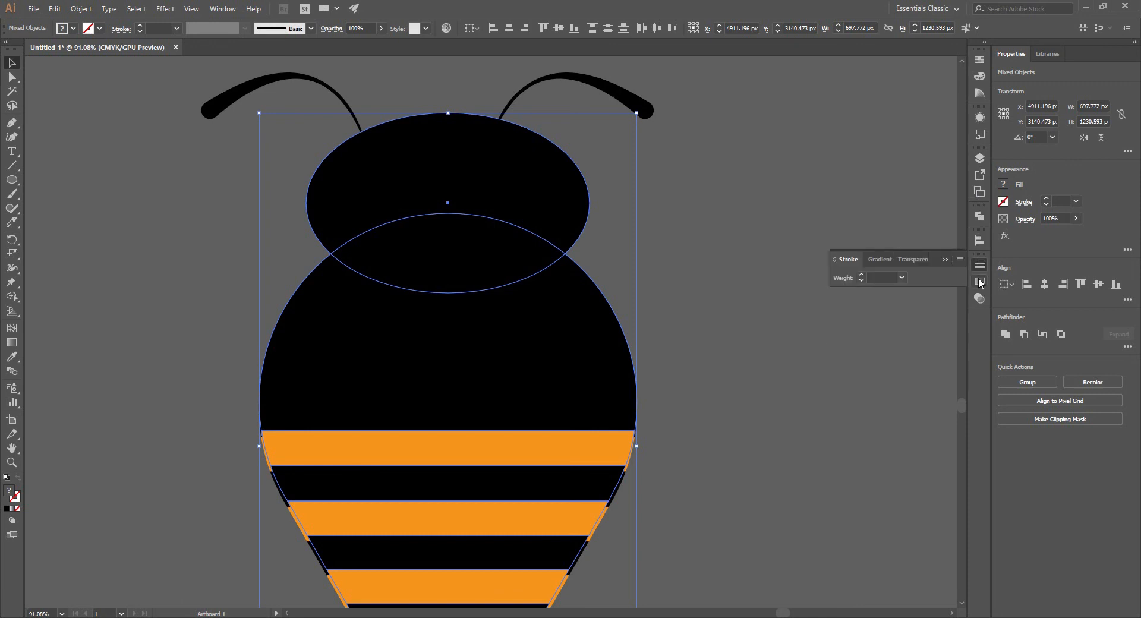
click(979, 216)
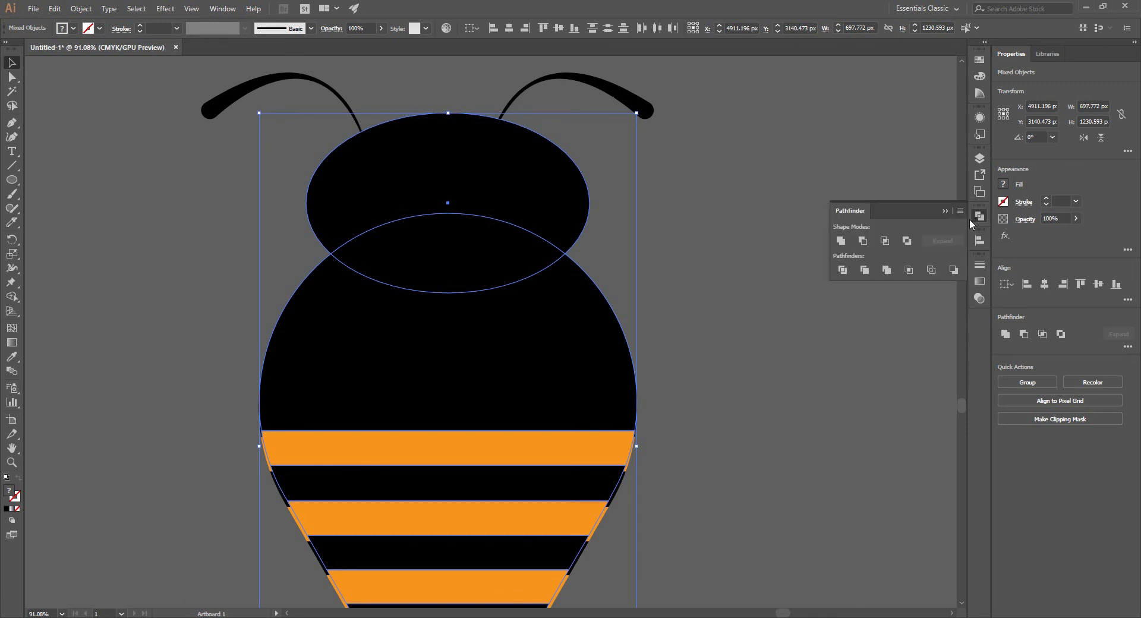
click(840, 274)
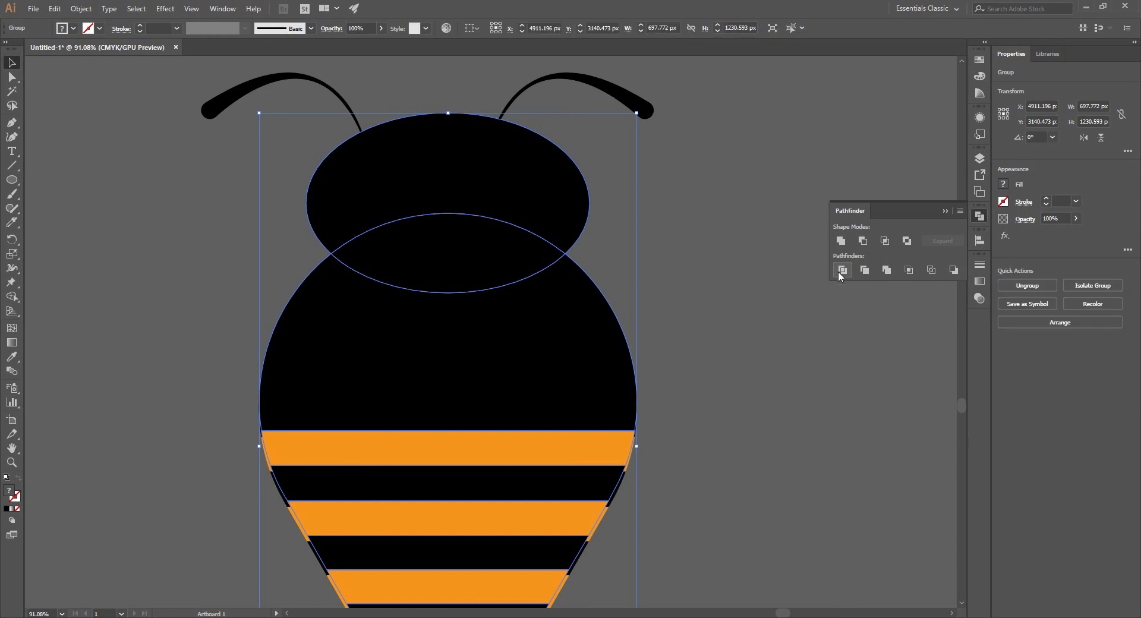
click(1026, 286)
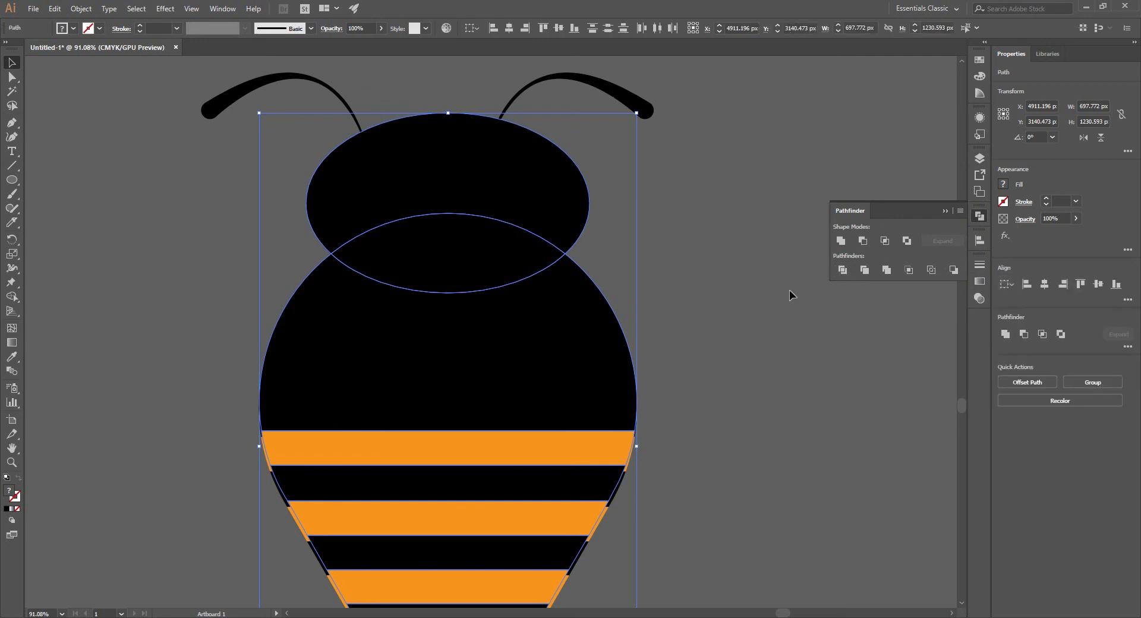
Delete the head overlap piece, the large black body piece and the uppermost orange stripe of the divided copy
click(790, 290)
click(469, 192)
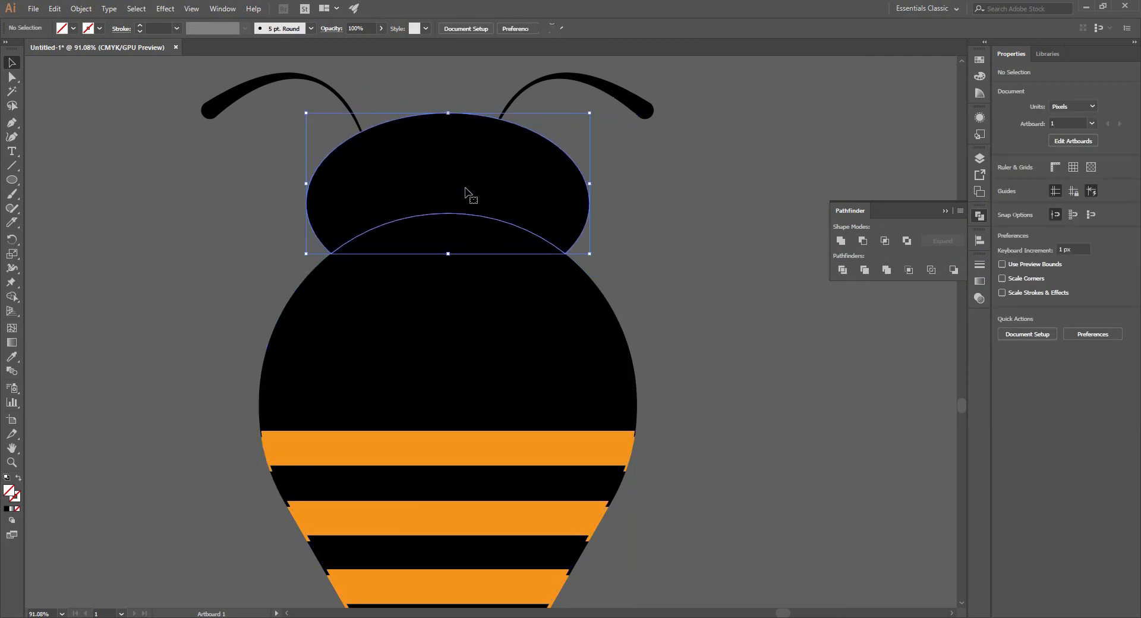
click(460, 284)
key(Delete)
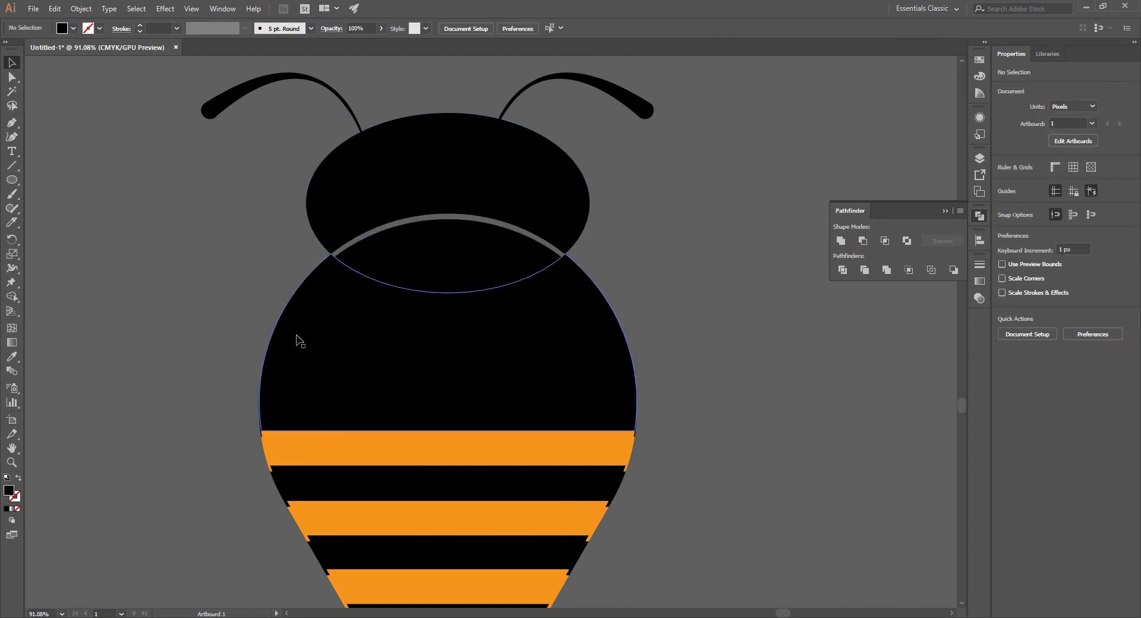
click(491, 355)
key(Delete)
click(395, 451)
key(Delete)
Delete the remaining black and orange stripe pieces of the divided copy down to the tip, keeping the original striped pin
scroll(726, 437, down, 2)
click(470, 428)
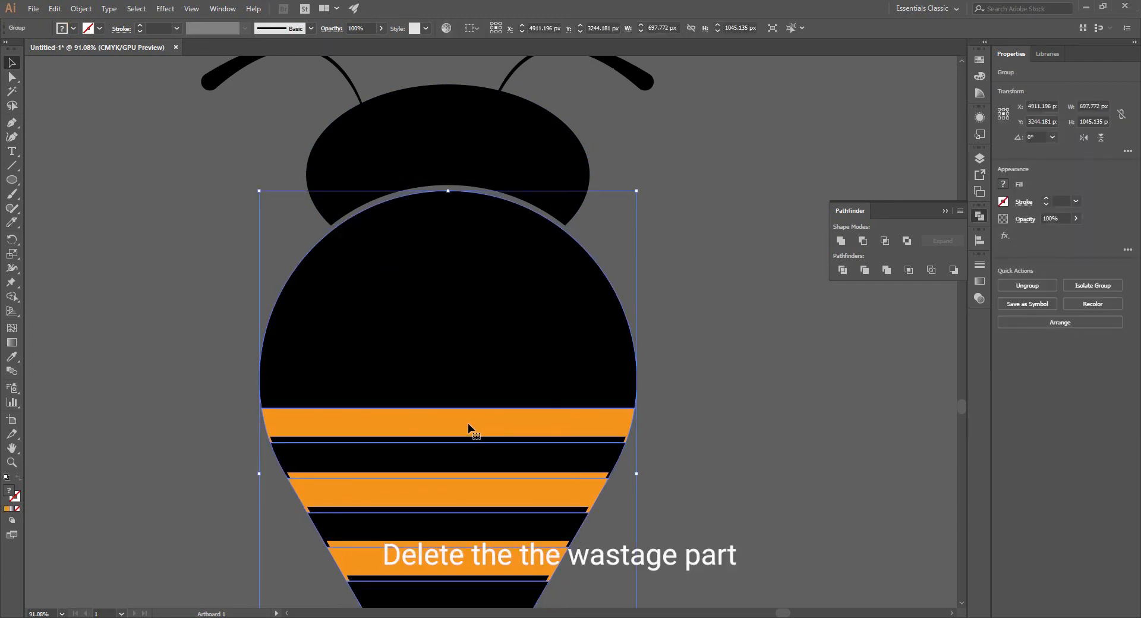
scroll(483, 403, down, 3)
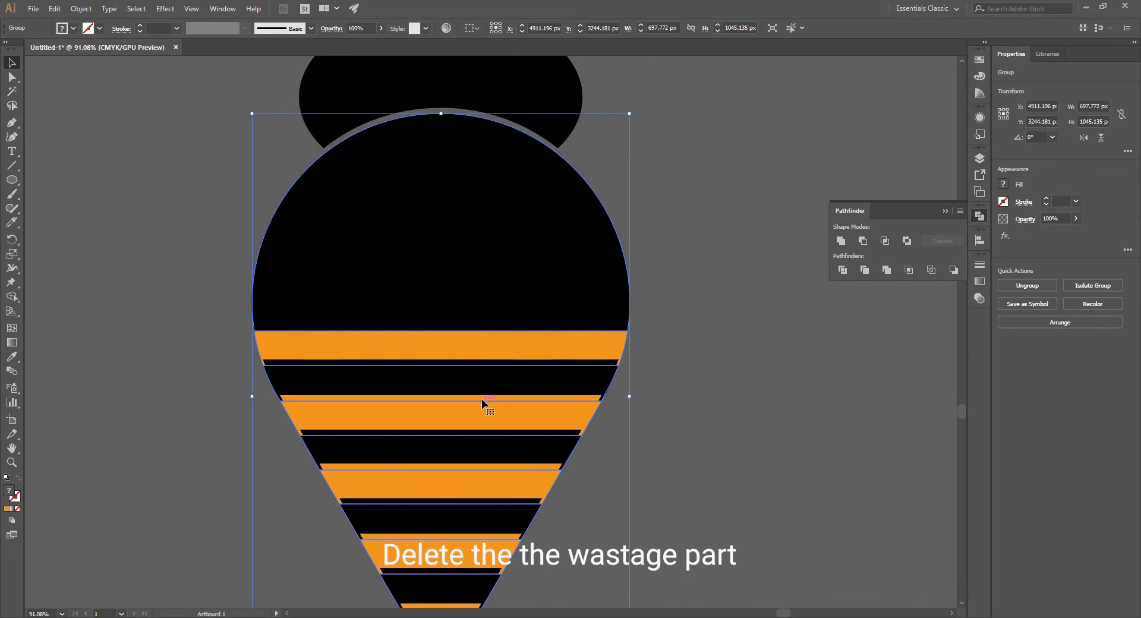
click(655, 340)
click(661, 376)
click(585, 382)
key(Delete)
click(558, 415)
key(Delete)
click(463, 458)
key(Delete)
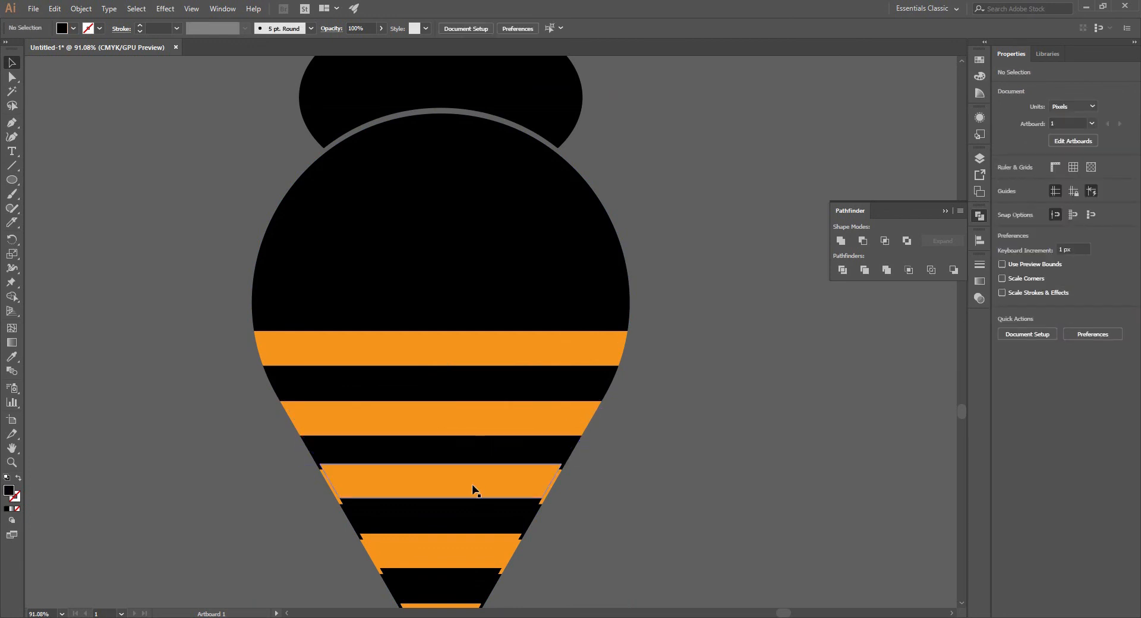
click(473, 485)
key(Delete)
click(475, 523)
key(Delete)
click(469, 558)
key(Delete)
click(473, 564)
key(Delete)
scroll(637, 517, down, 3)
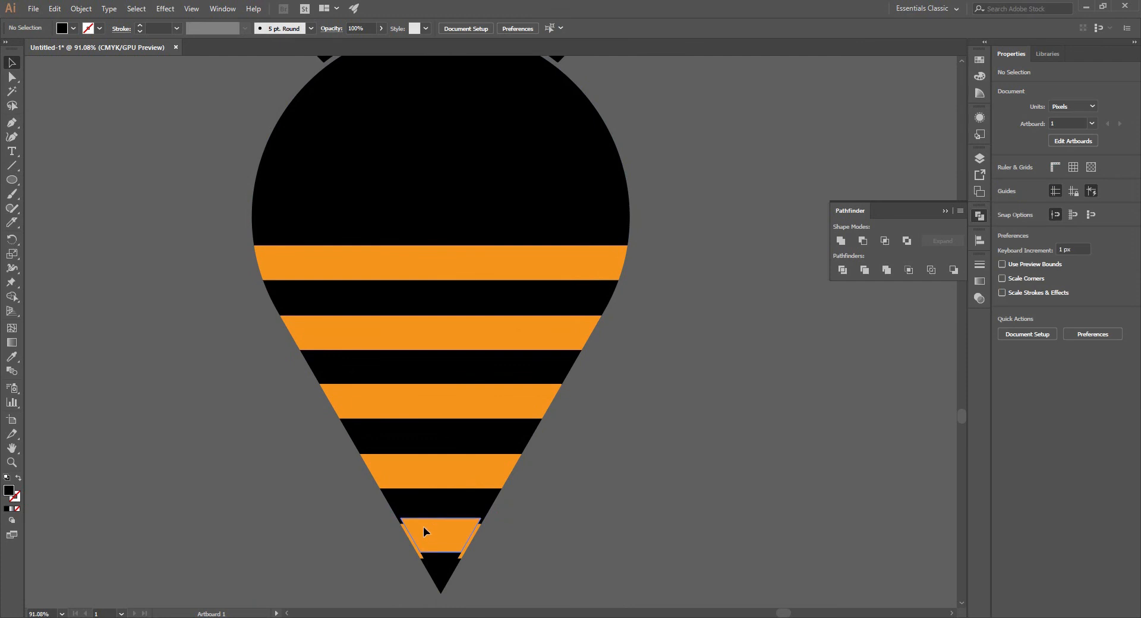
click(424, 528)
key(Delete)
click(439, 573)
key(Delete)
Align the striped body, head and antennae to one another by their horizontal centres
drag(706, 223, 599, 271)
key(z)
drag(675, 302, 560, 280)
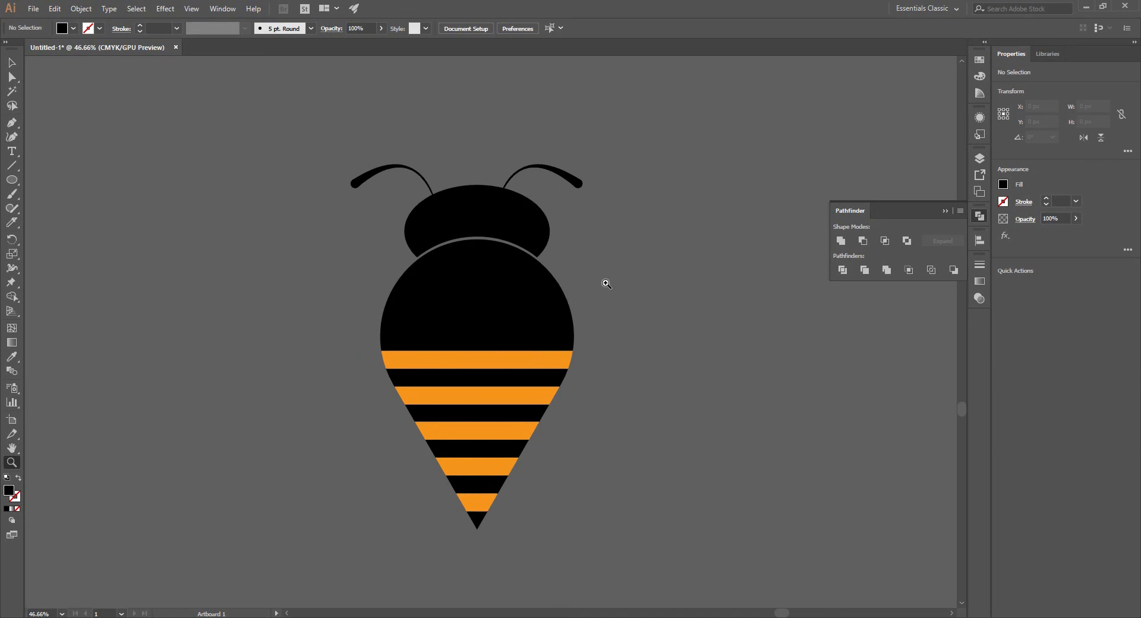
key(v)
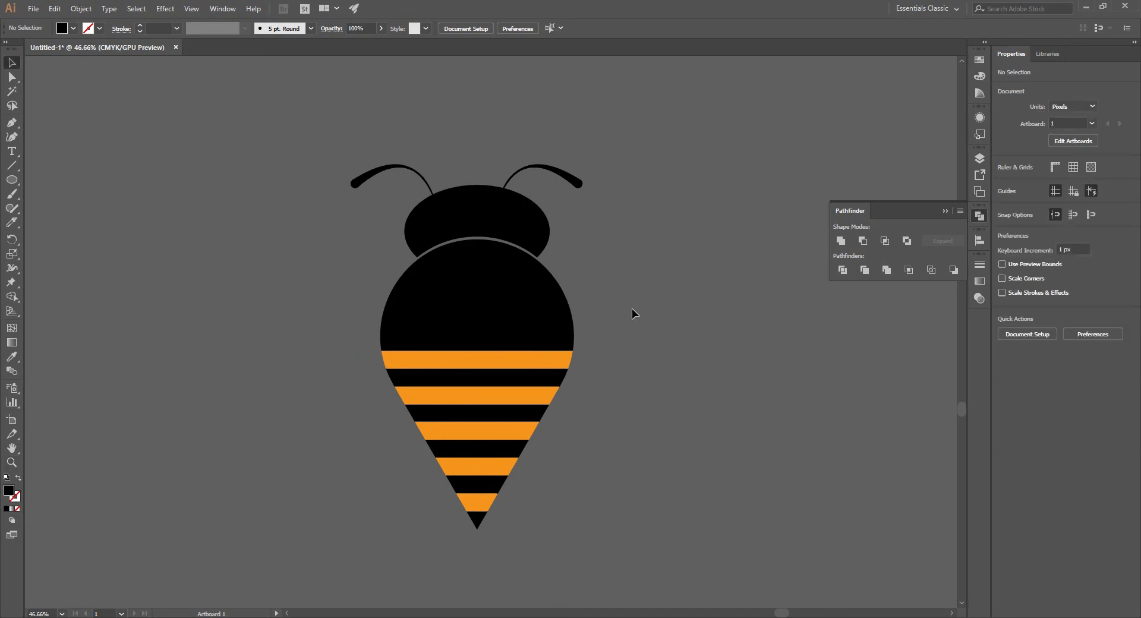
click(520, 173)
click(580, 203)
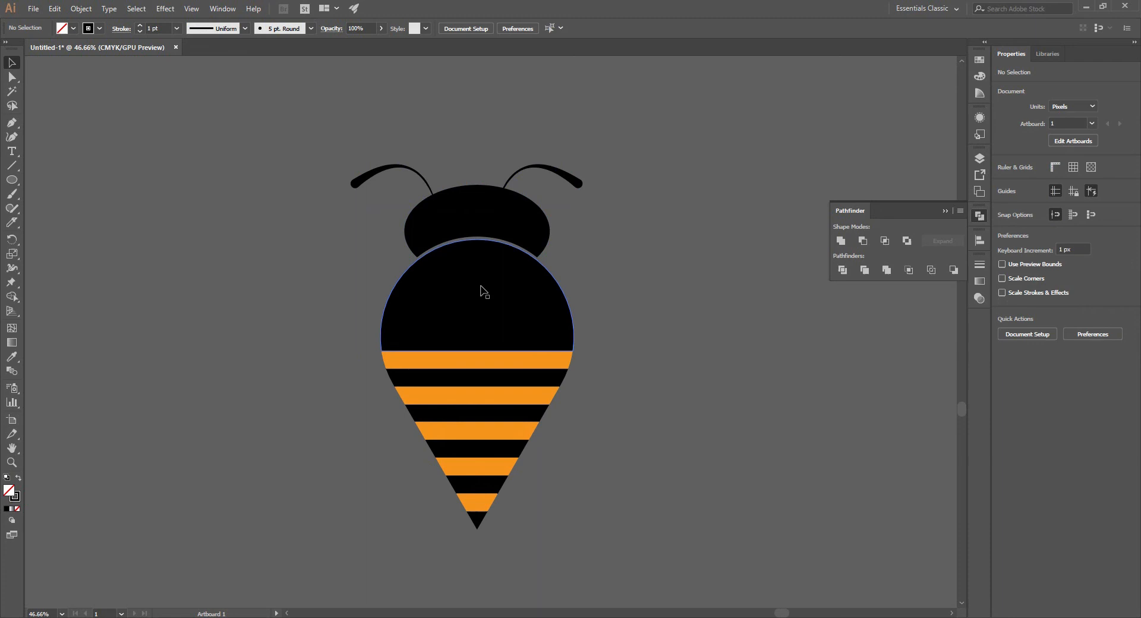
click(509, 274)
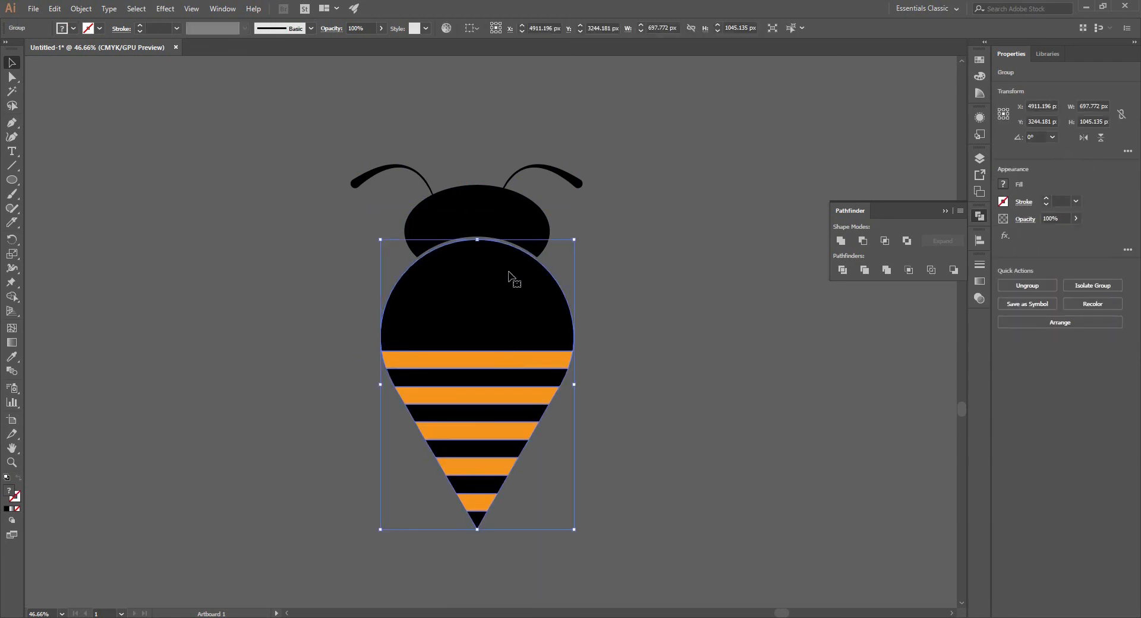
shift+click(478, 220)
shift+click(398, 167)
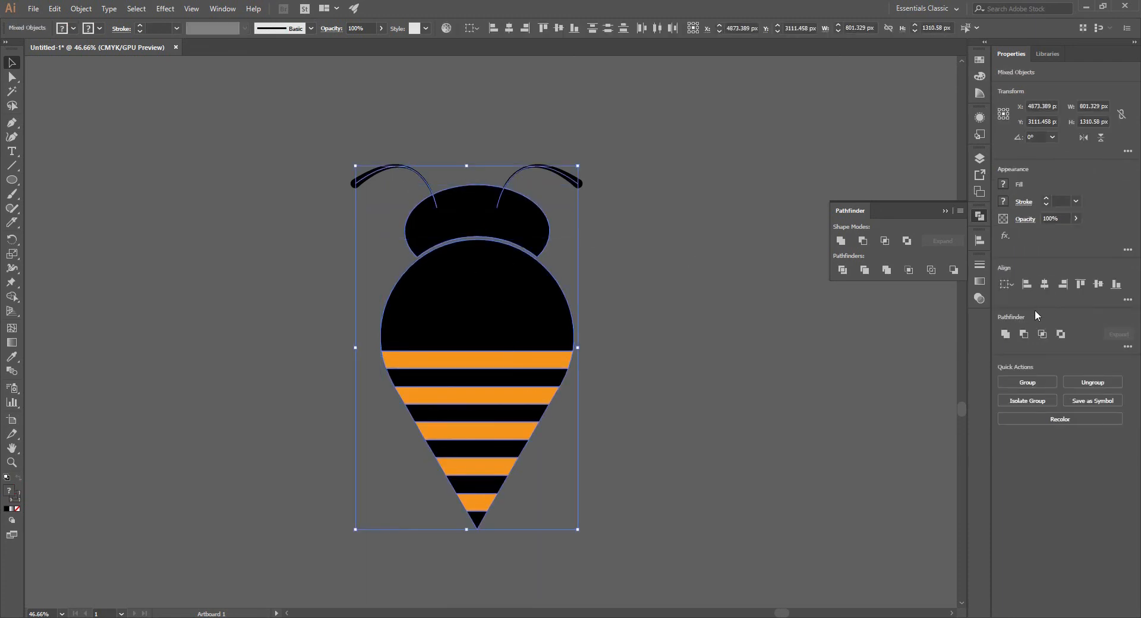
click(1044, 284)
click(749, 306)
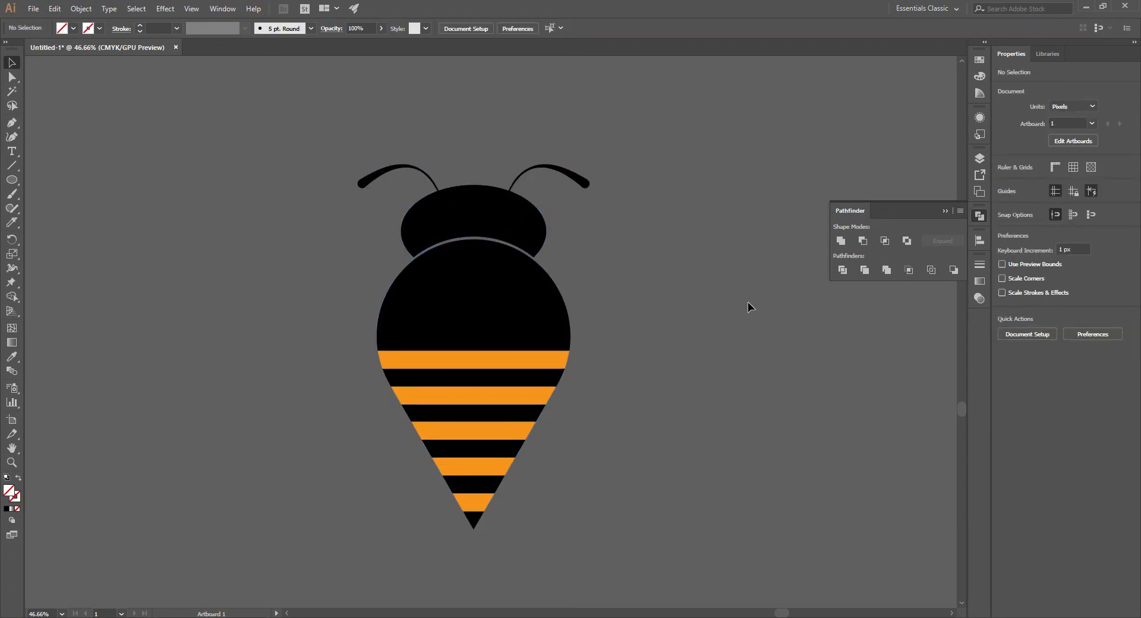
Group the whole bee, including the head, antennae and striped body
key(ctrl+a)
click(1010, 381)
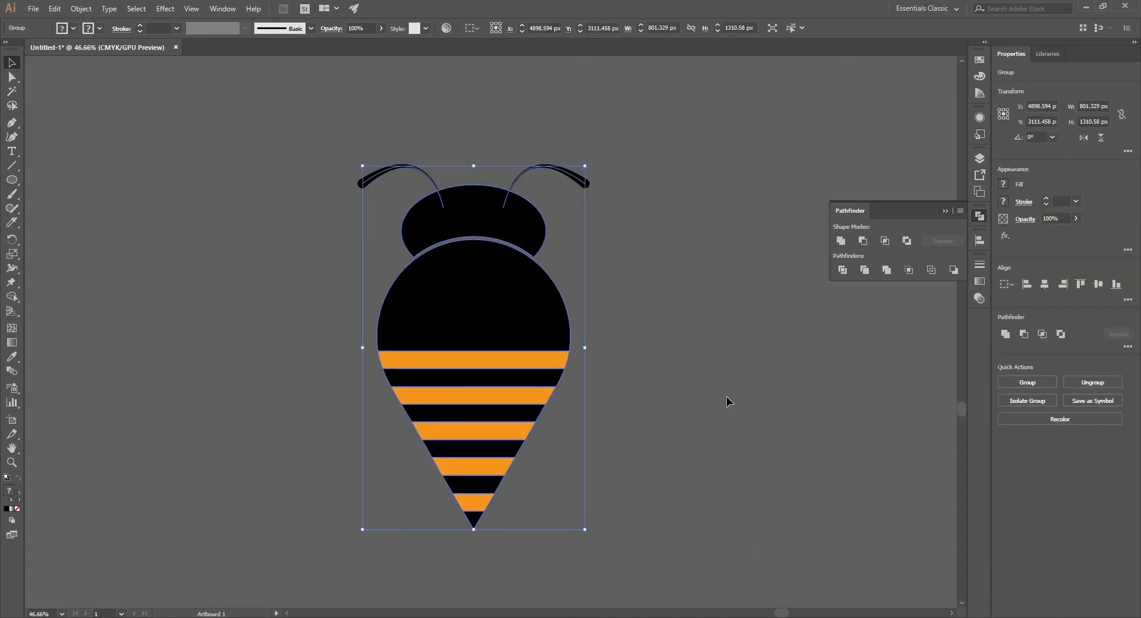
click(726, 397)
Group the head with the two antennae, leaving the striped body separate
key(z)
drag(680, 412, 570, 315)
drag(594, 355, 680, 306)
key(v)
click(526, 240)
click(498, 157)
drag(433, 156, 619, 239)
click(1011, 383)
click(839, 334)
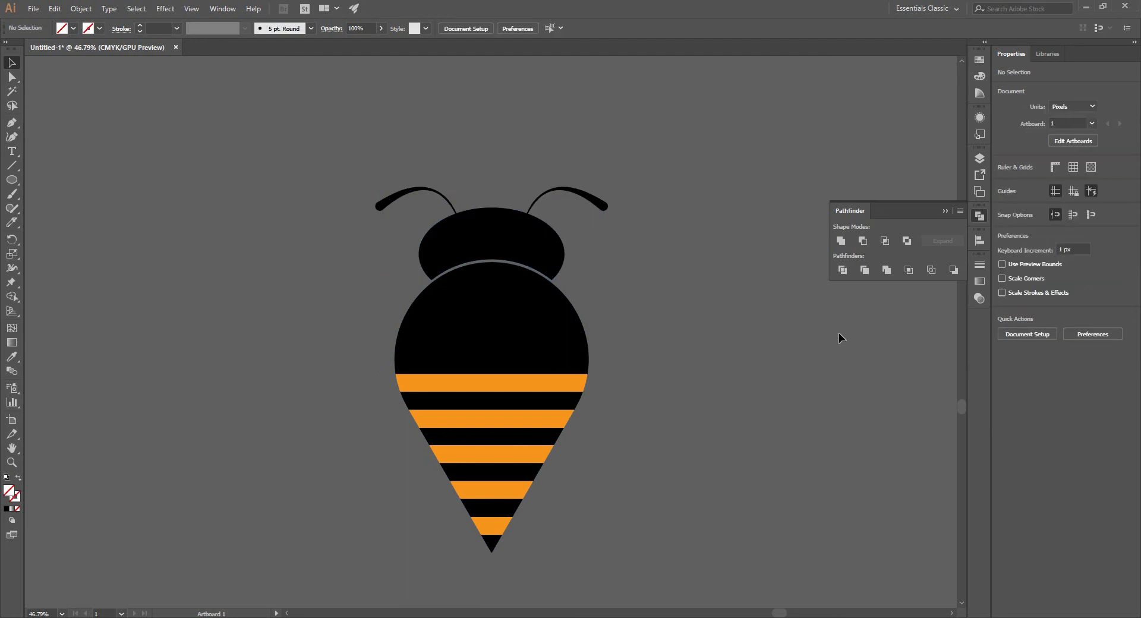
Move the head-and-antennae group up about 18 px to widen the gap above the striped body
click(463, 230)
key(shift+Up)
key(shift+Up)
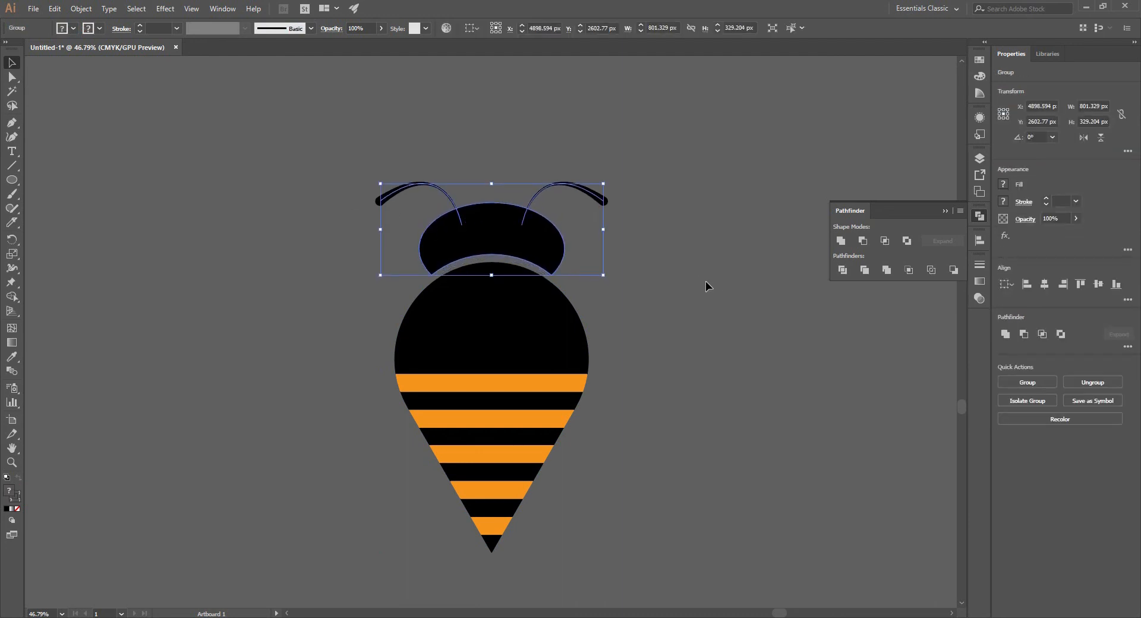
click(702, 284)
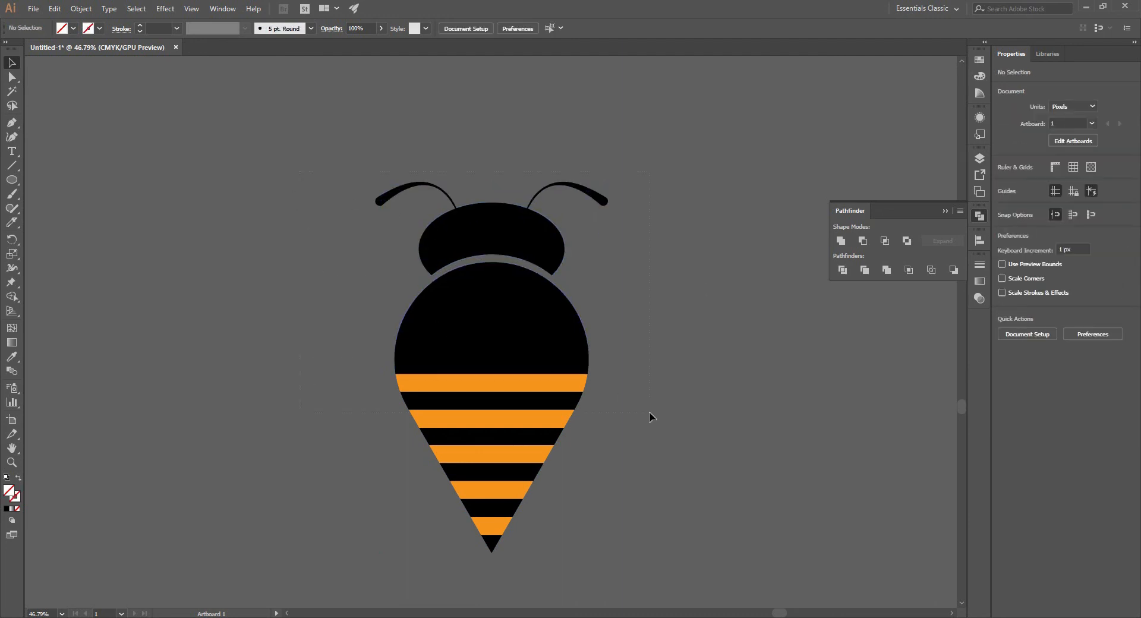
Make the two antennae smaller and closer together on the head, and group the pieces
drag(648, 412, 976, 413)
click(1036, 382)
click(771, 382)
key(z)
drag(764, 375, 602, 357)
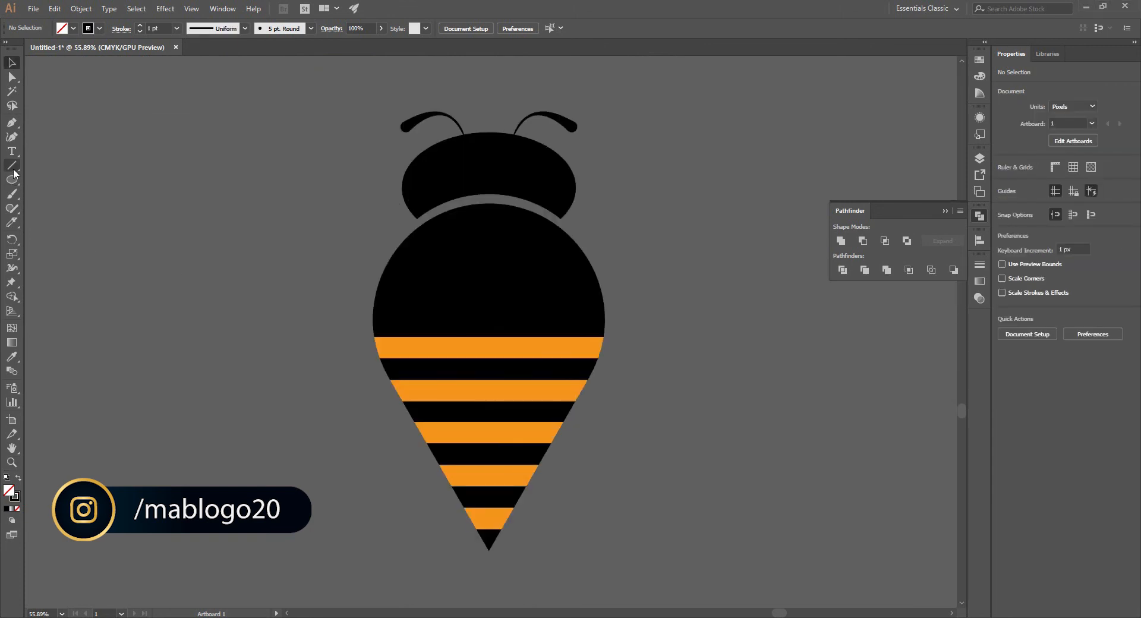
Draw an ellipse about 61 × 43 px with black fill and no stroke, and place it beneath the right antenna
click(12, 180)
mouse_move(178, 210)
mouse_down()
mouse_move(204, 233)
mouse_move(195, 224)
mouse_up()
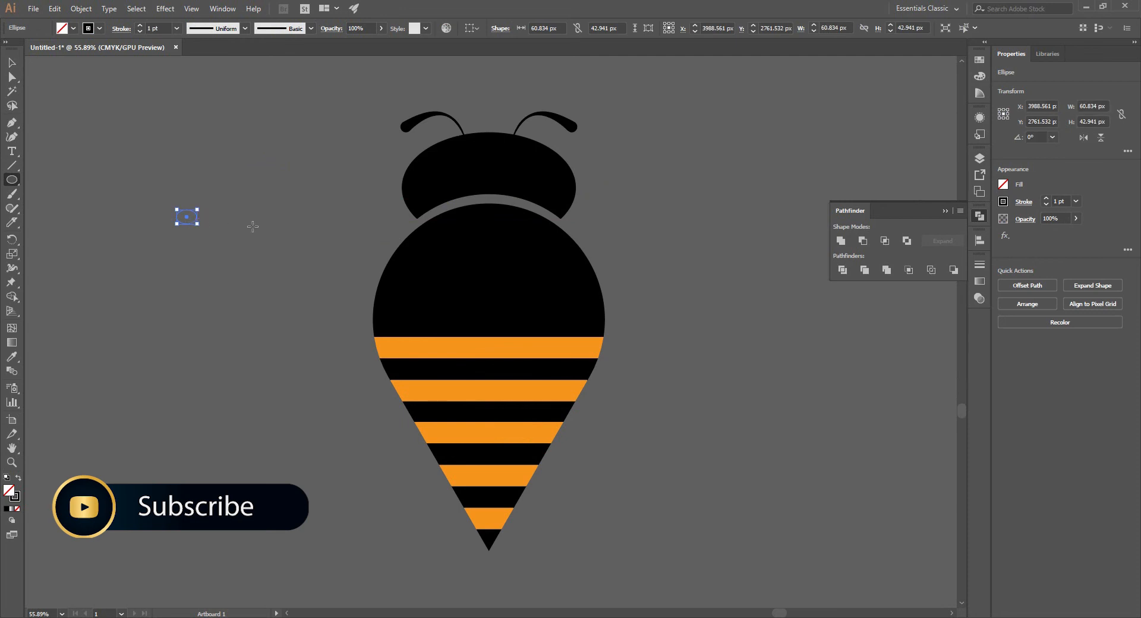
click(18, 478)
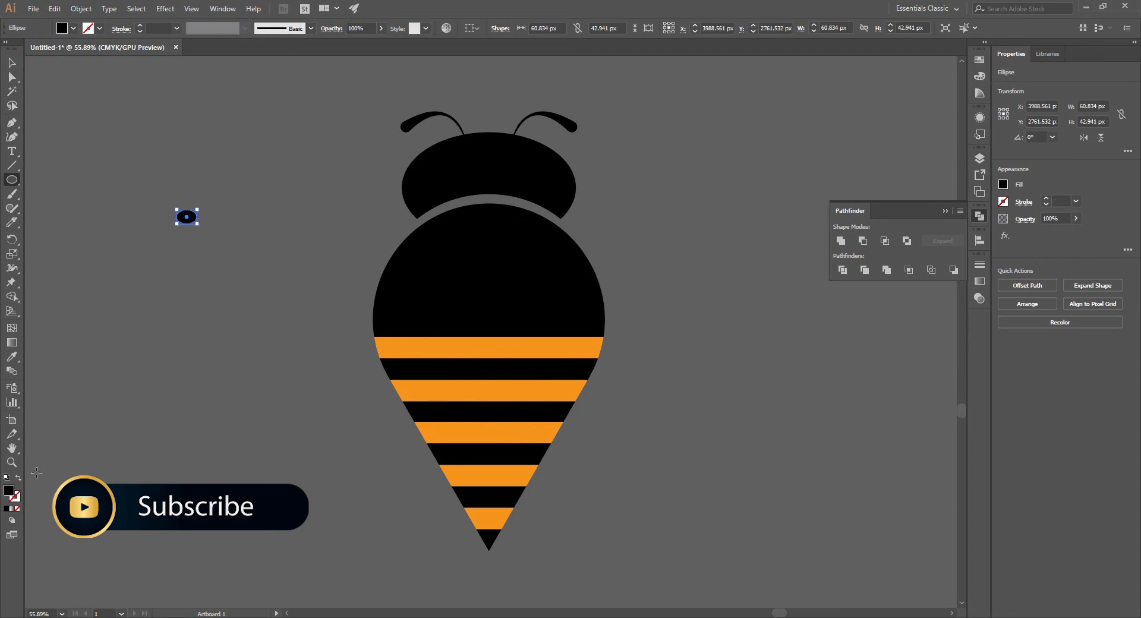
key(v)
click(187, 226)
drag(185, 217, 548, 129)
Rotate the small ellipse slightly, to an angle of about 355°
drag(624, 169, 651, 290)
key(z)
drag(559, 266, 630, 292)
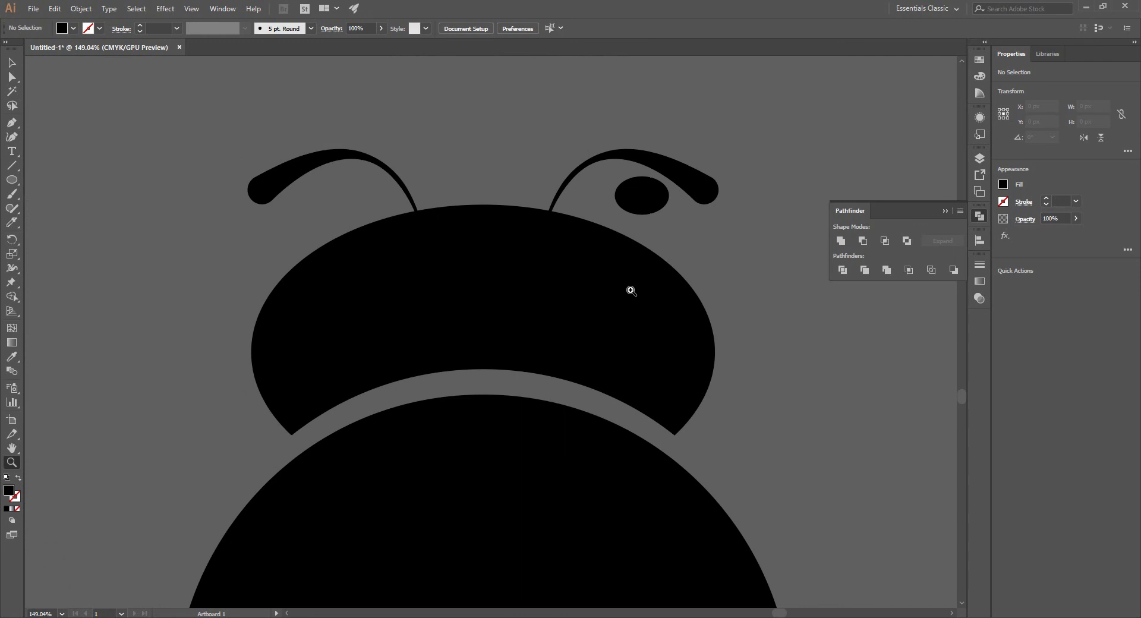
key(v)
click(650, 195)
drag(673, 218, 669, 221)
double_click(658, 203)
double_click(750, 223)
double_click(650, 204)
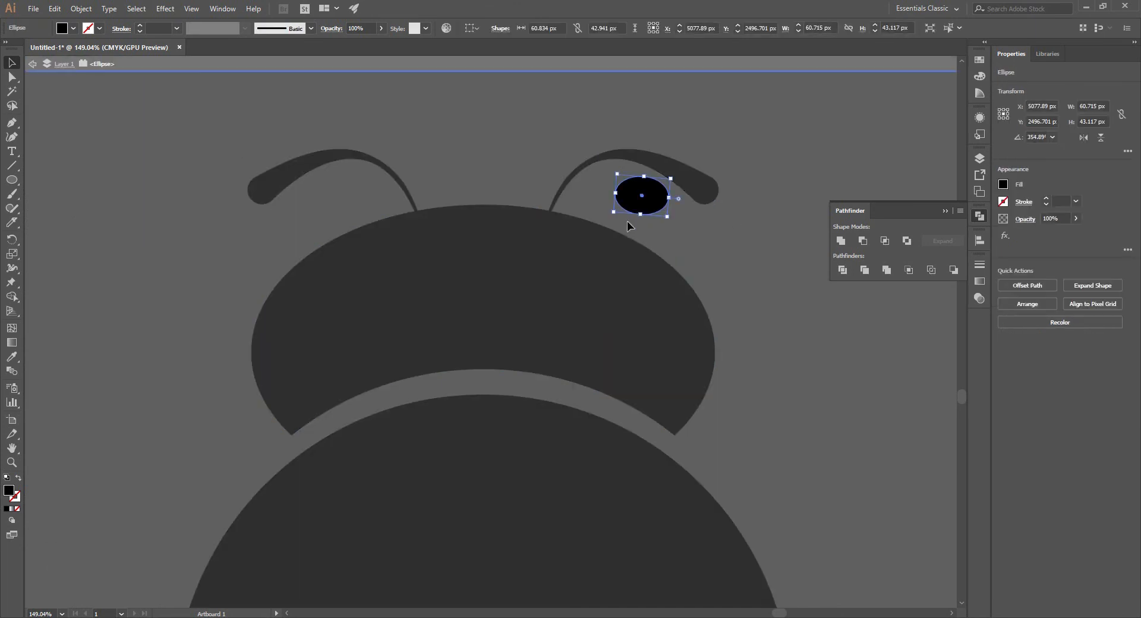
double_click(752, 246)
Position the small ellipse as an eye protruding from the head's upper edge, just beside the right antenna's base
drag(656, 201, 606, 224)
click(740, 237)
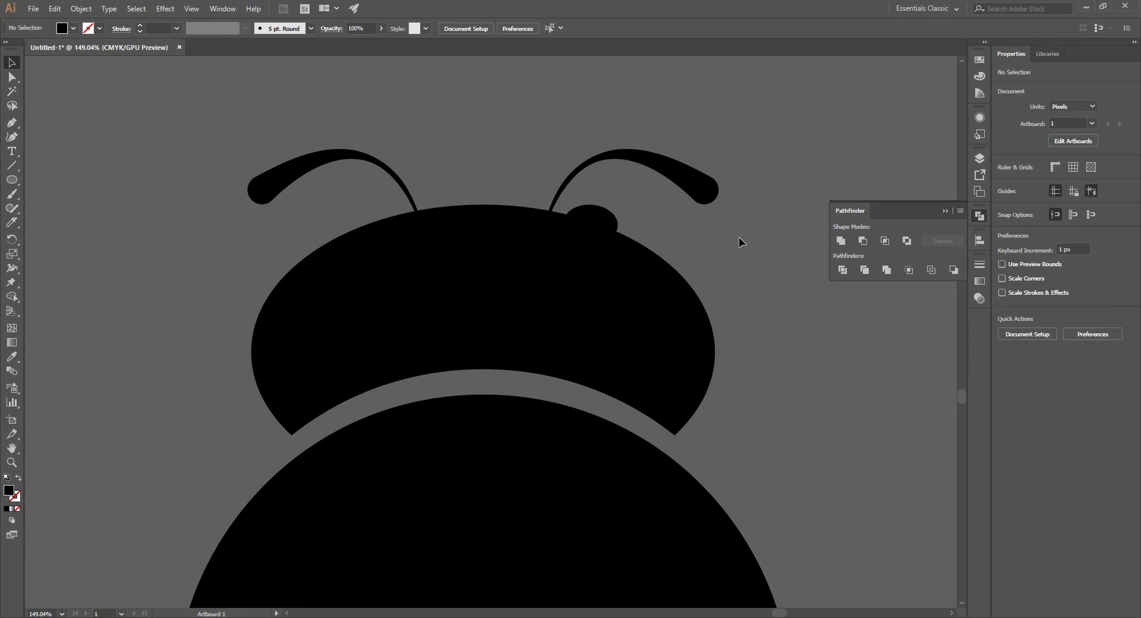
click(591, 225)
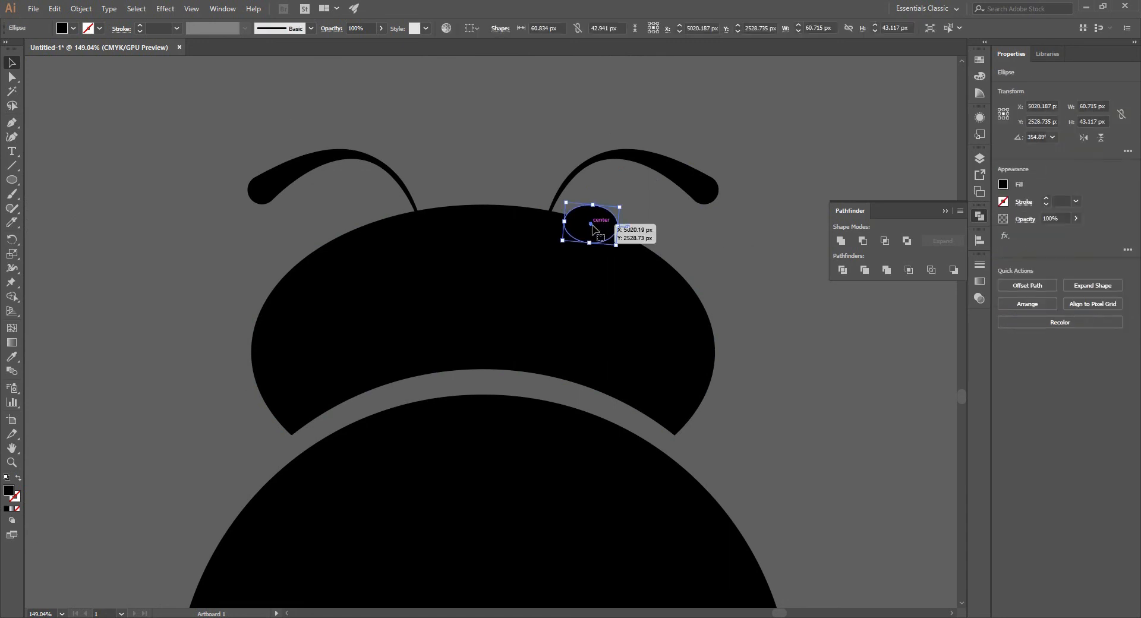
drag(591, 227, 592, 231)
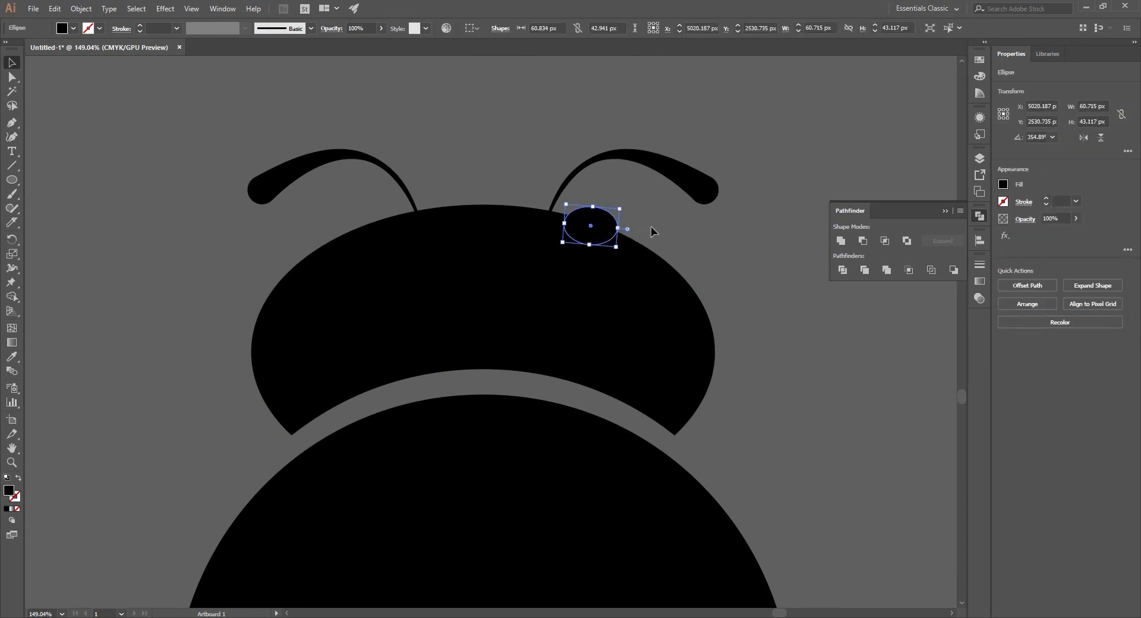
click(651, 227)
click(585, 229)
click(707, 241)
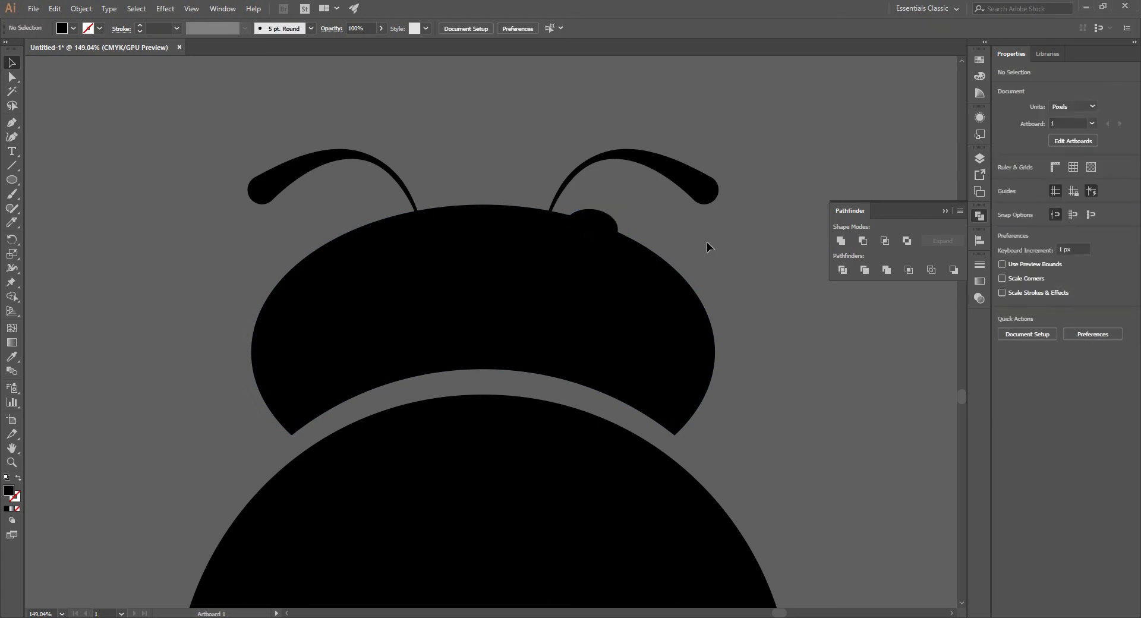
Duplicate the eye ellipse to the matching spot beside the left antenna and tilt it to about 11.3°
drag(597, 229, 383, 232)
right_click(459, 162)
click(480, 168)
drag(578, 246, 415, 244)
right_click(487, 139)
click(494, 145)
click(374, 230)
drag(403, 253, 420, 249)
click(449, 145)
Fine-tune the left eye's rotation so it mirrors the right eye
click(581, 230)
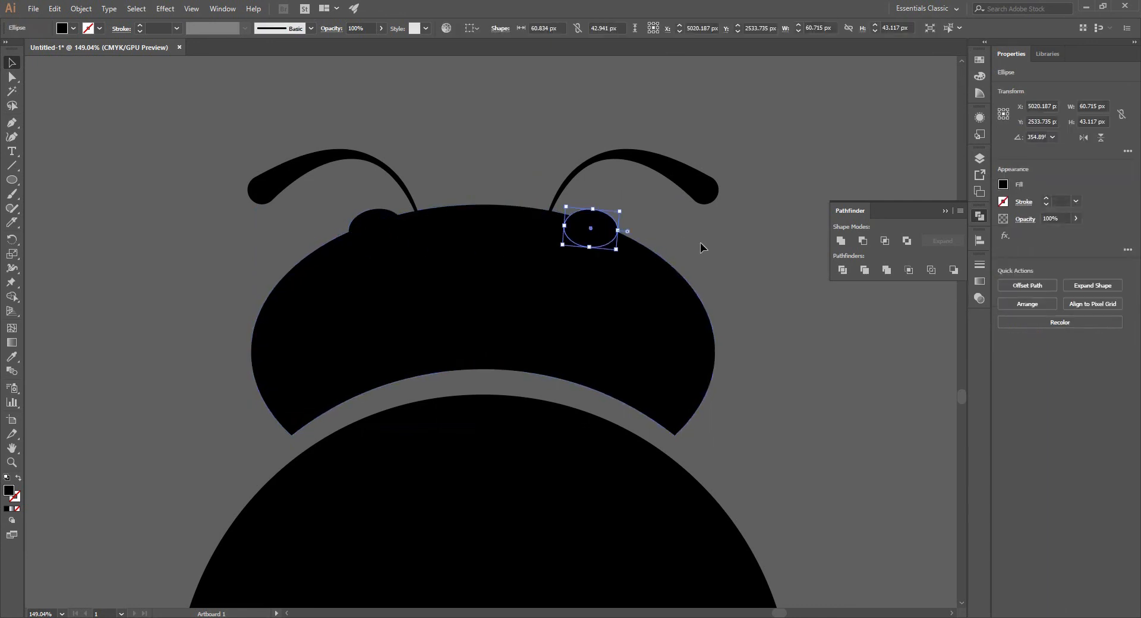
click(700, 241)
click(376, 229)
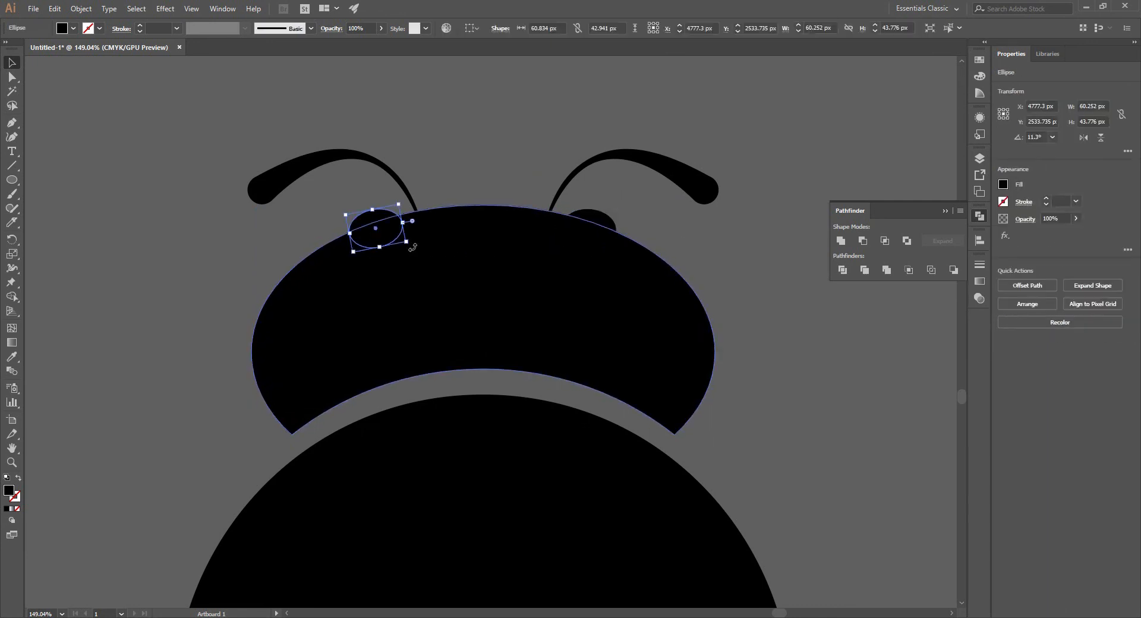
drag(411, 246, 420, 256)
click(701, 254)
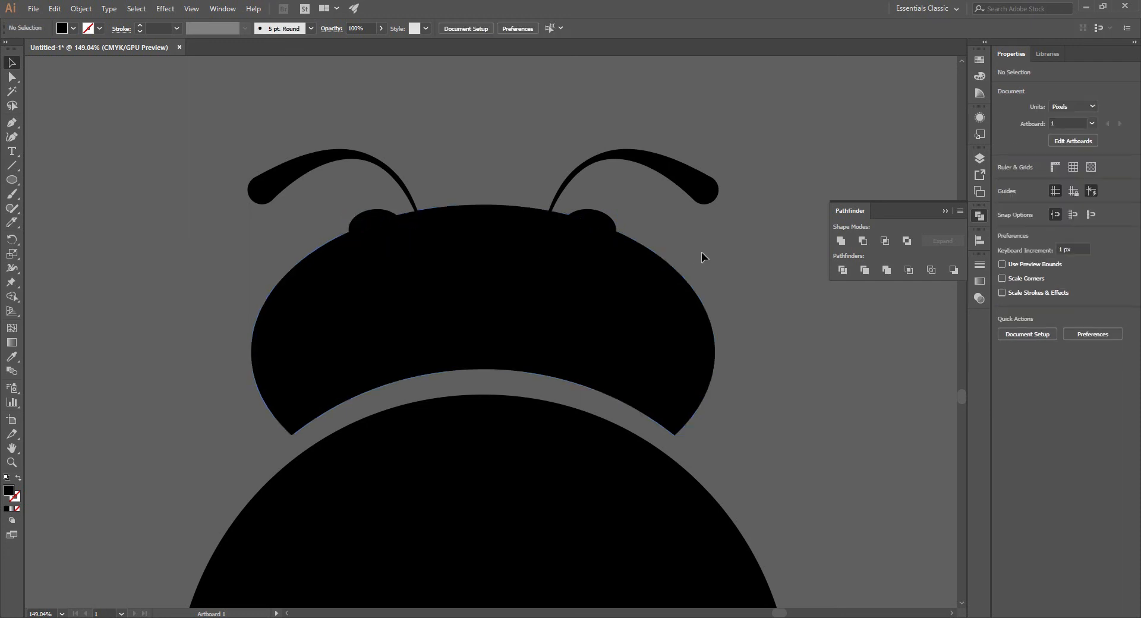
Duplicate the complete bee about 814 px to the left at the same height and group the copy
key(z)
drag(696, 252, 375, 280)
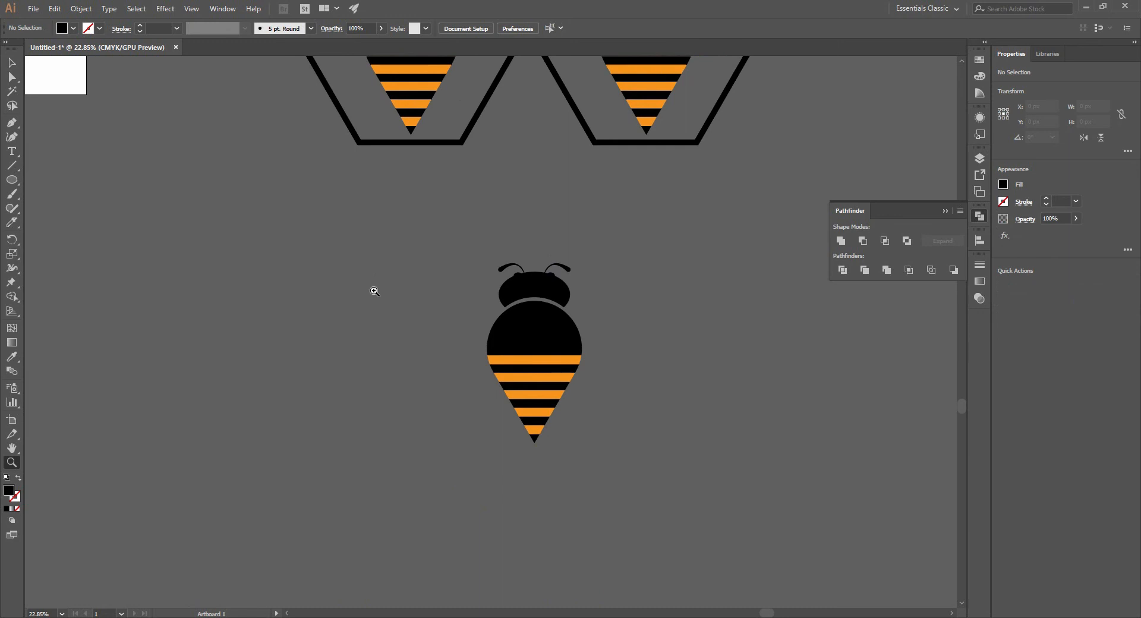
drag(593, 325, 648, 302)
key(v)
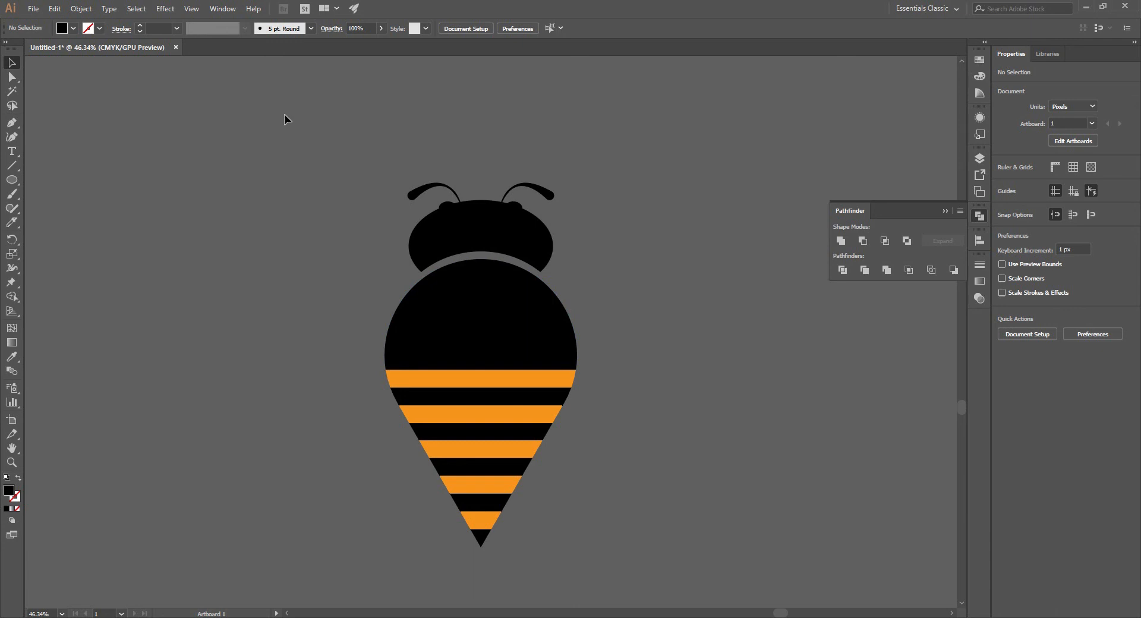
key(ctrl+a)
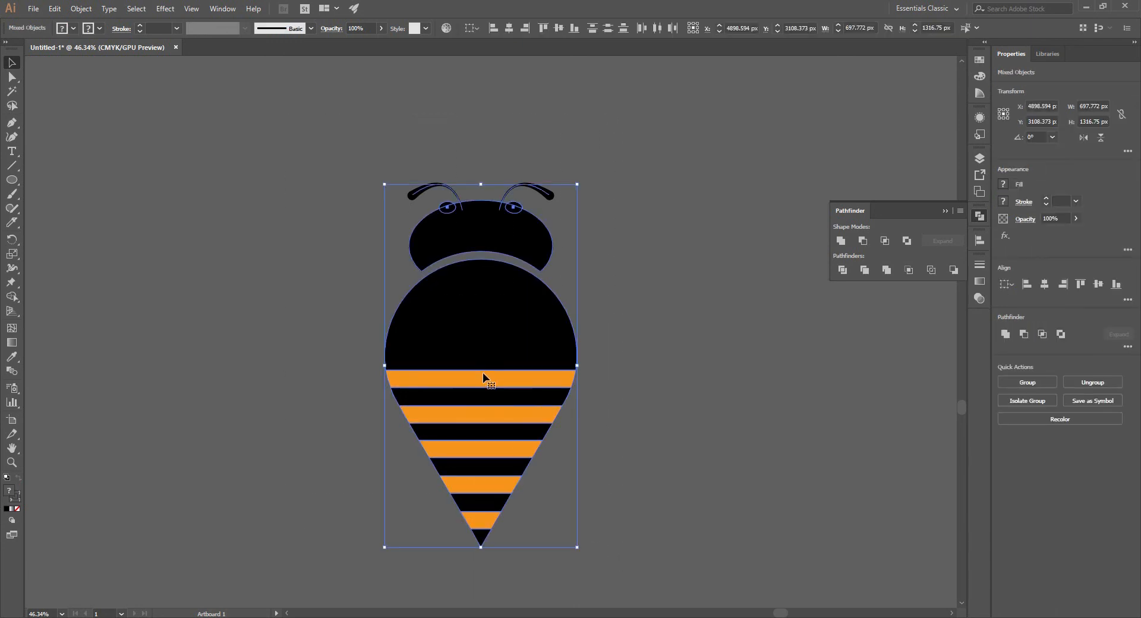
drag(479, 363, 268, 364)
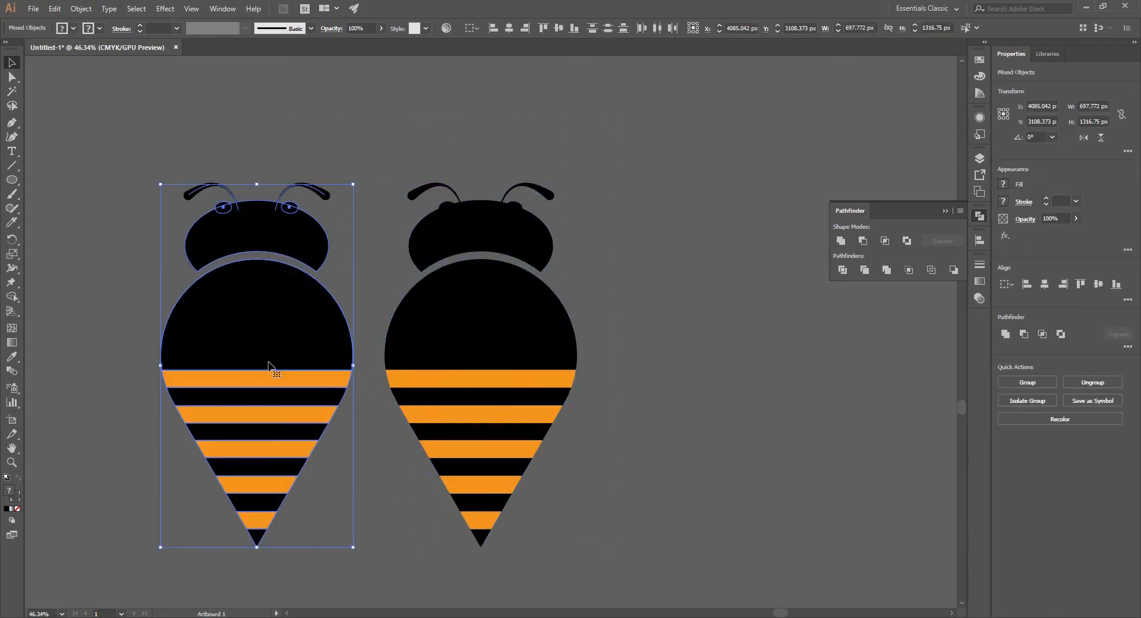
click(1012, 379)
Delete both eye ellipses from the right bee, keeping the eyes on the left copy
click(605, 266)
click(514, 207)
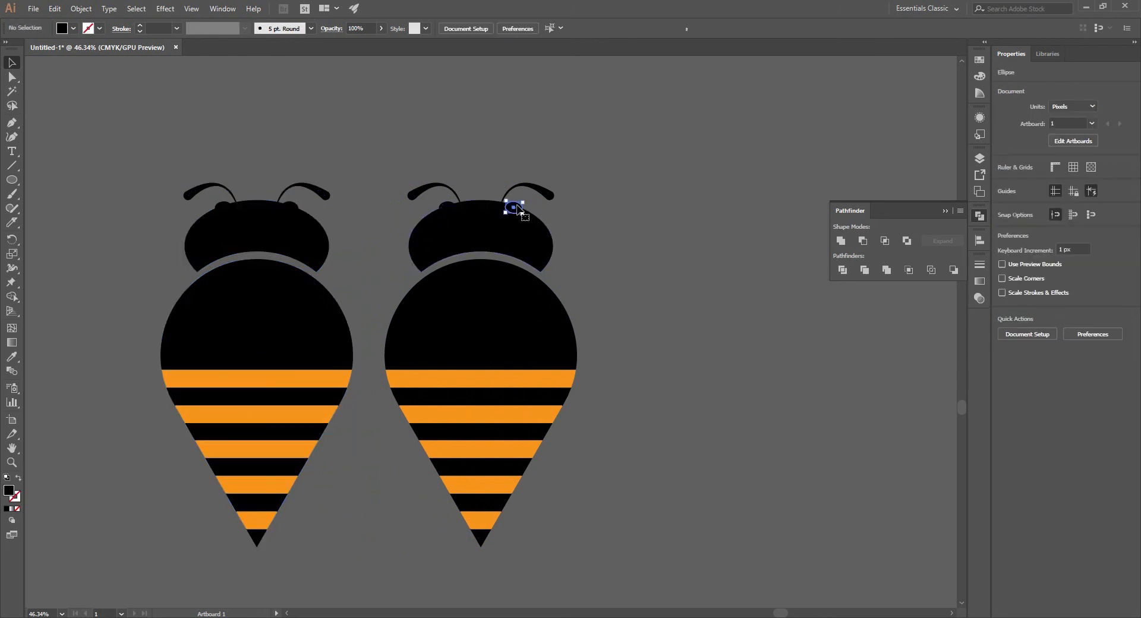
shift+click(449, 207)
key(Delete)
key(z)
drag(645, 277, 657, 278)
drag(633, 291, 771, 267)
key(v)
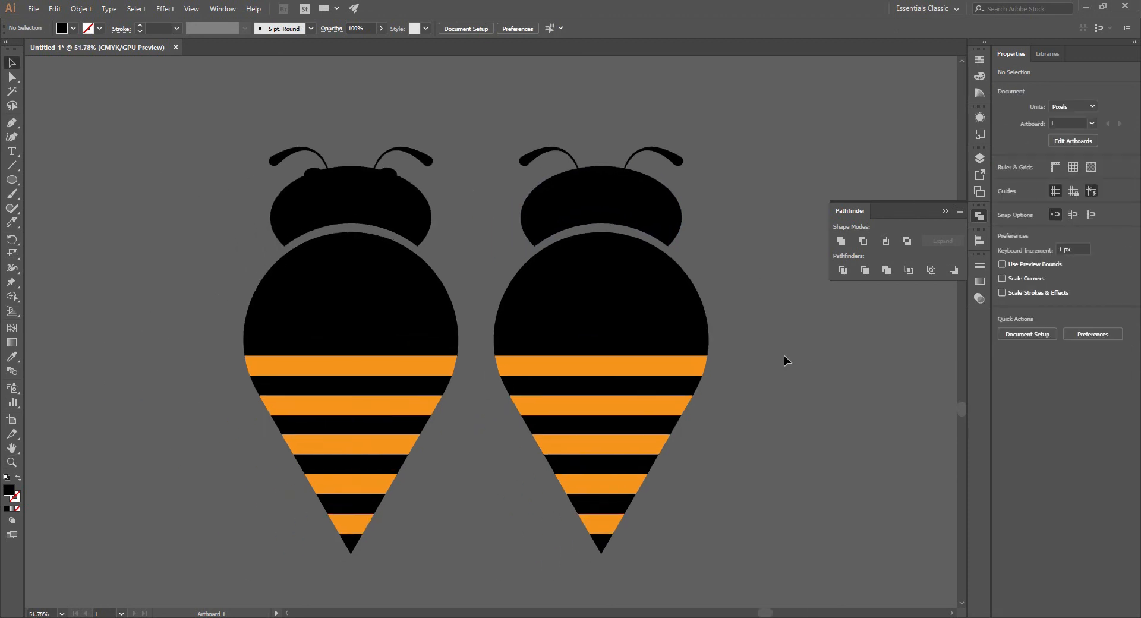